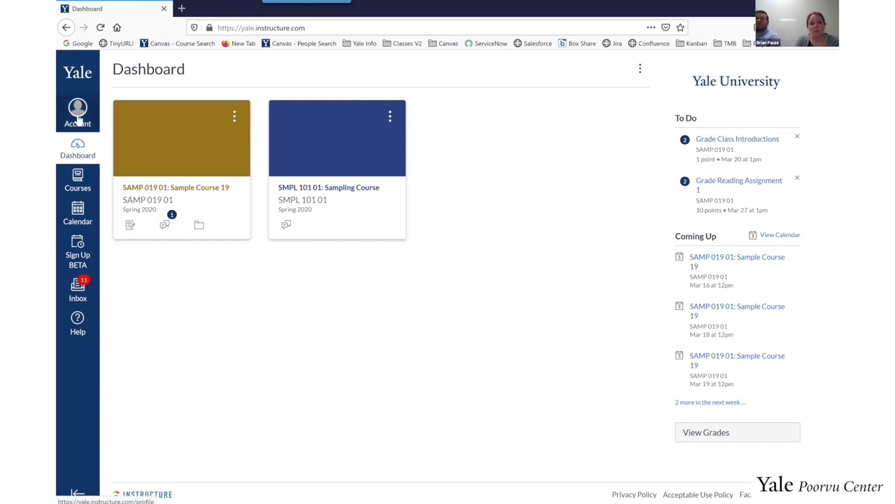
Step: Open the account's notification preferences and set Announcement Created By You to notify right away
left_click(78, 119)
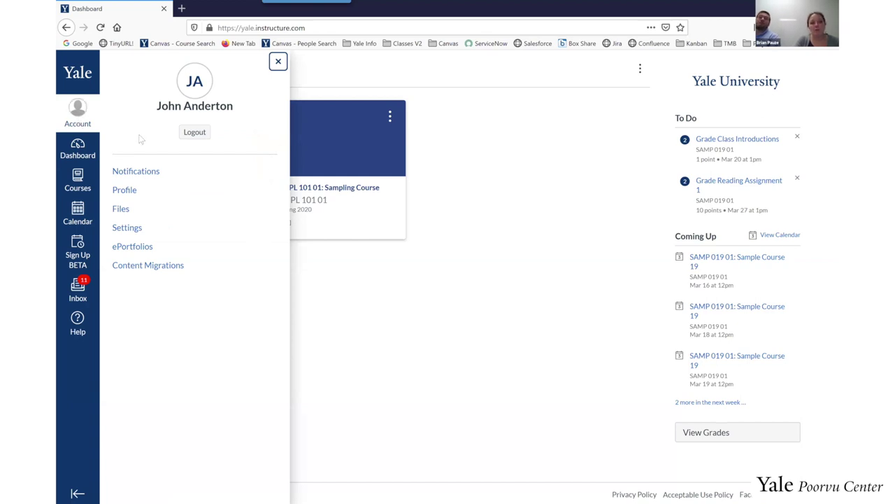
left_click(148, 175)
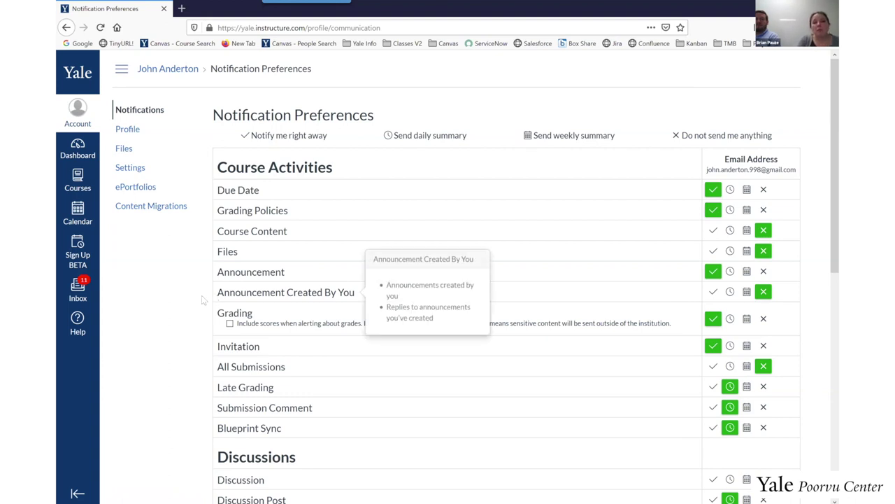
mouse_move(218, 297)
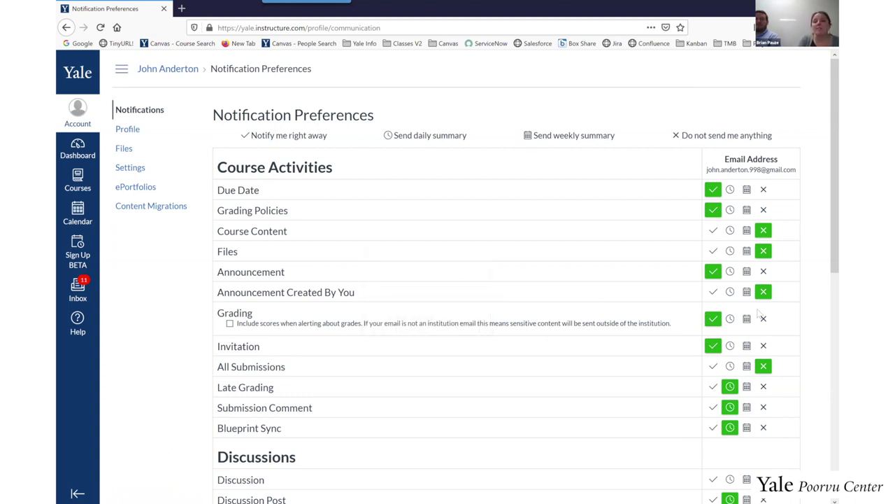
left_click(713, 293)
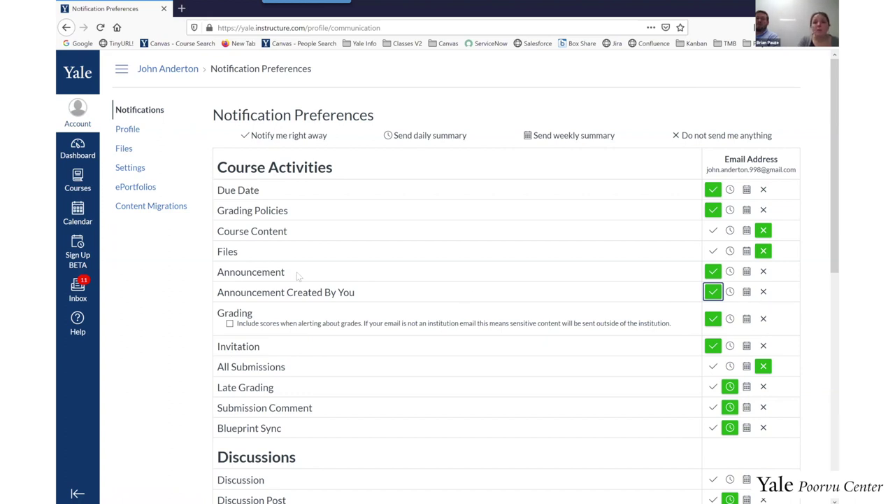
Step: Set the Conversations Created By Me notification to notify right away
mouse_move(214, 277)
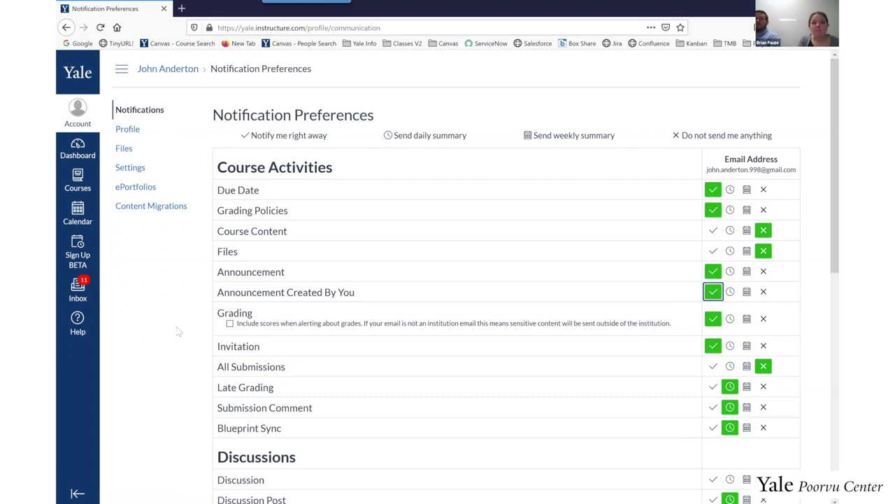
scroll(178, 332, "down", 2)
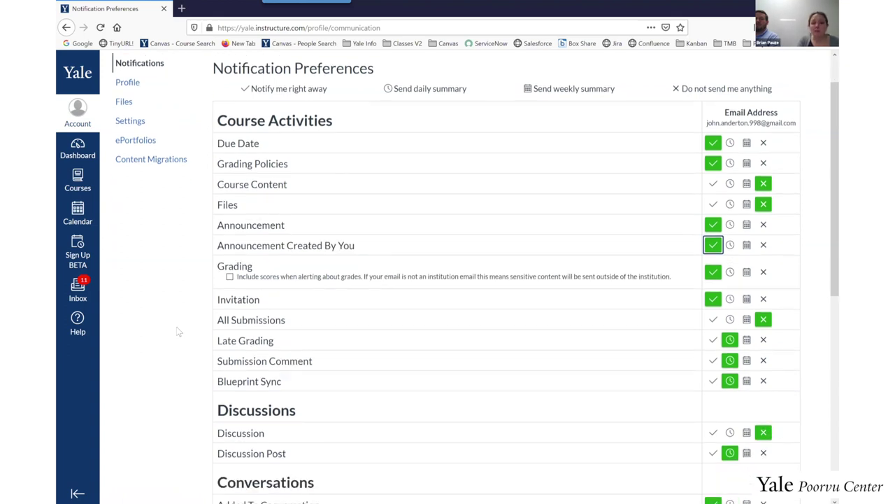
scroll(178, 332, "down", 5)
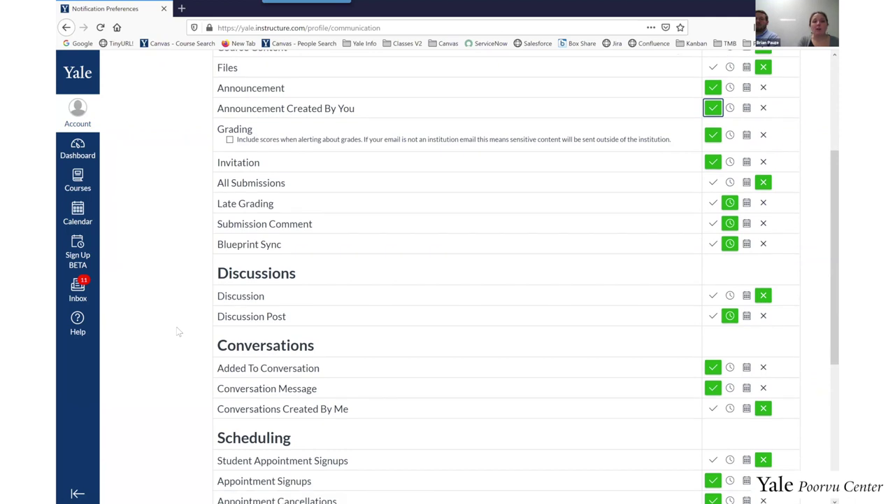
scroll(178, 332, "up", 1)
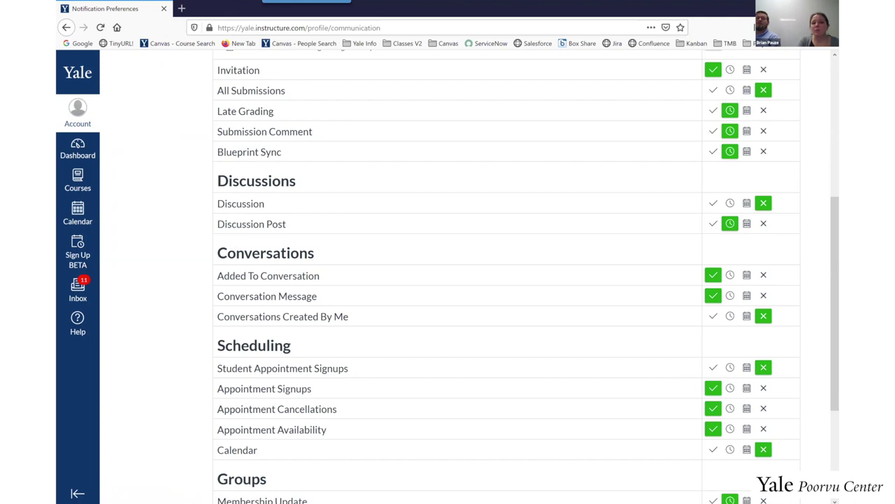
mouse_move(289, 268)
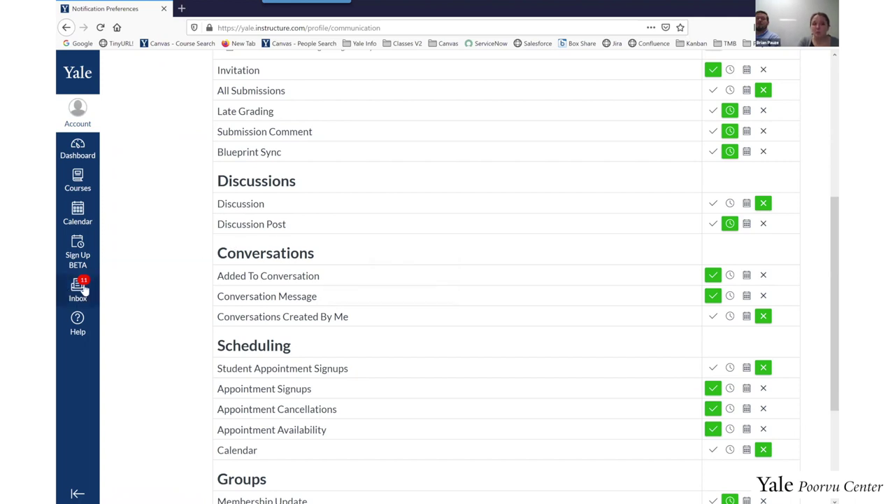
mouse_move(294, 296)
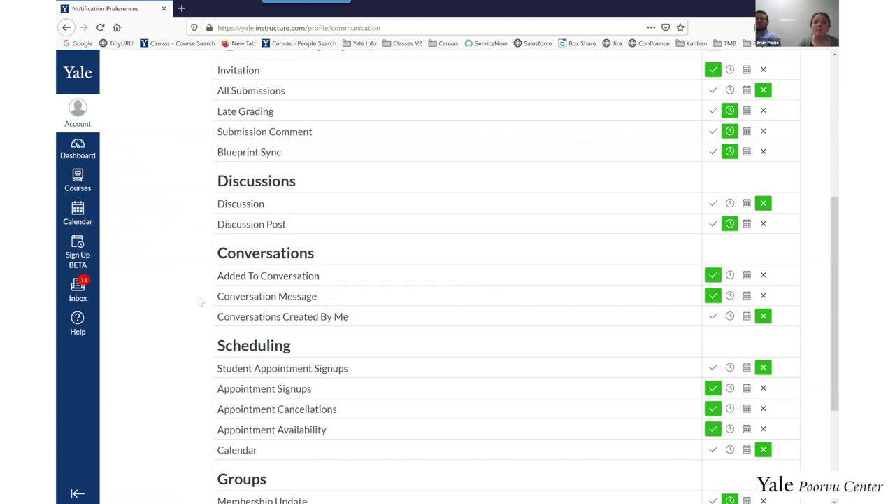
mouse_move(423, 316)
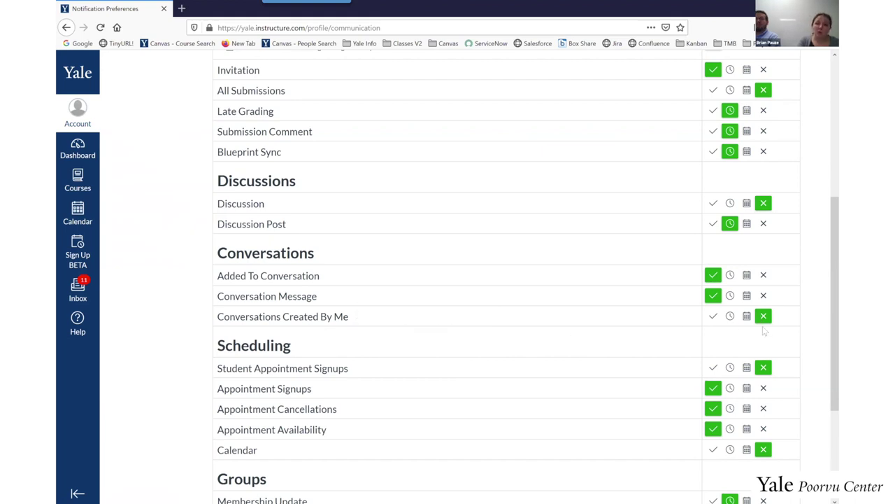
left_click(714, 317)
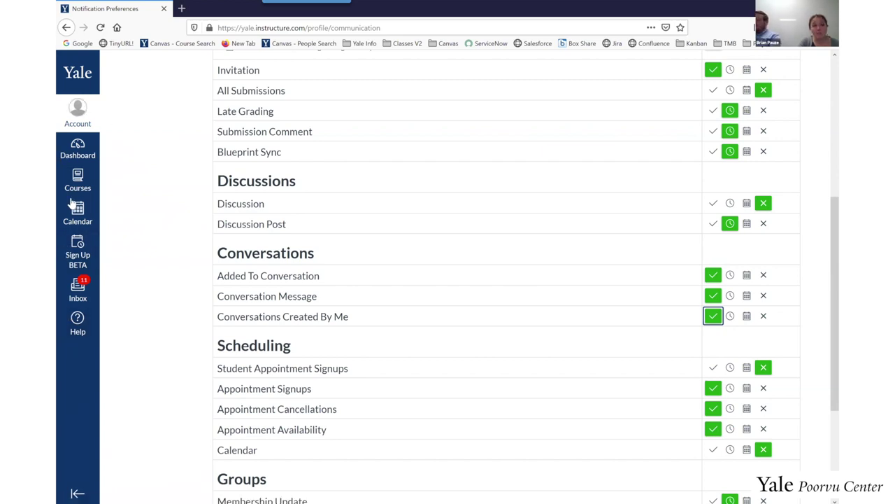
Step: Open the inbox and filter its conversations to the favorite course SMPL 101 01: Sampling Course
left_click(81, 288)
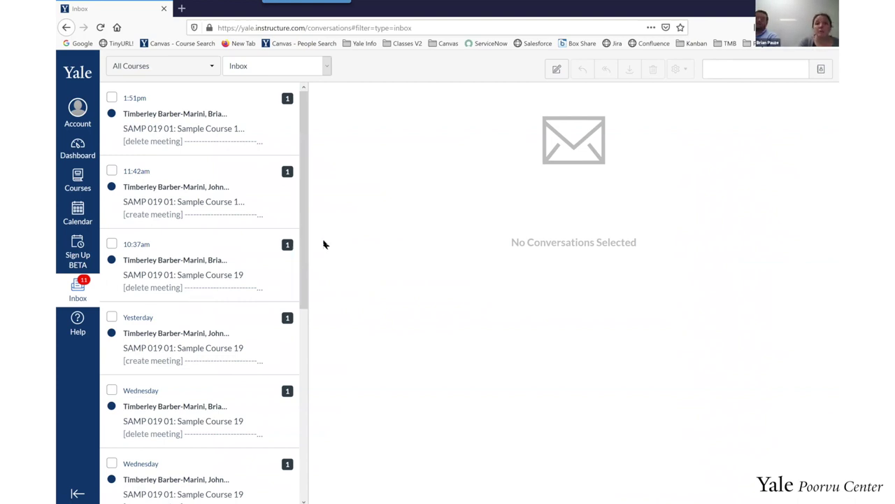
left_click(212, 66)
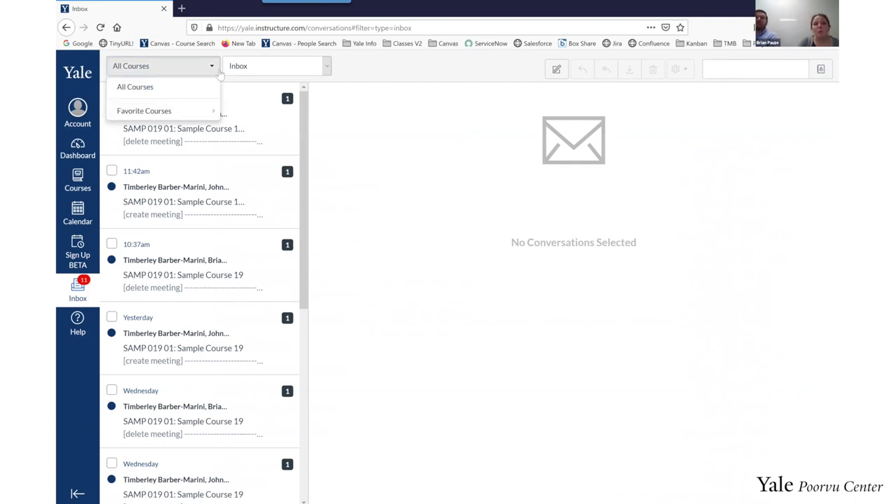
mouse_move(190, 110)
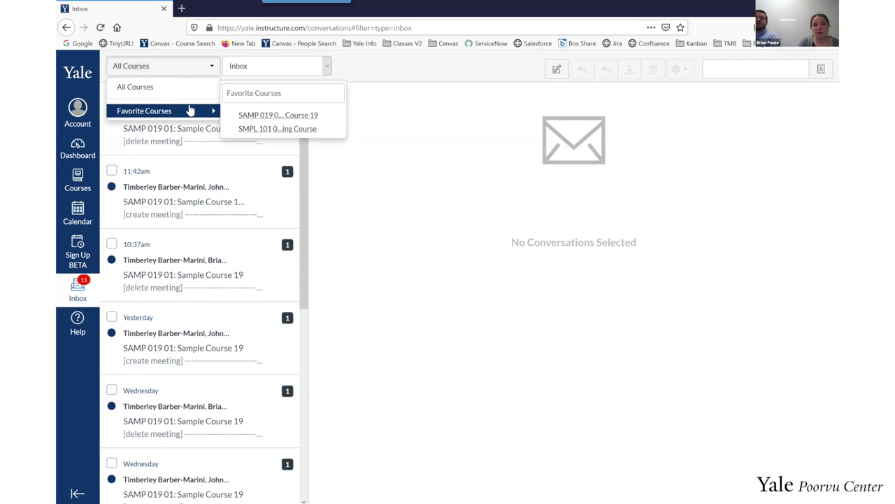
left_click(254, 130)
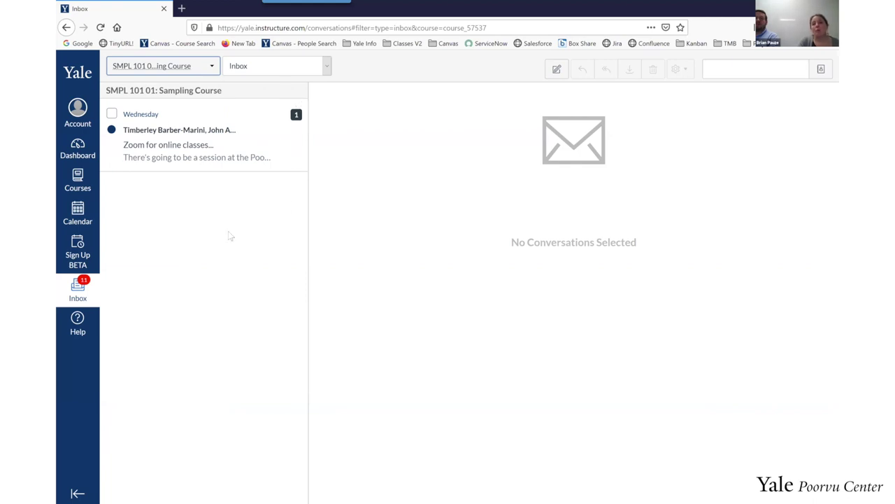
Step: Set the inbox course filter back to All Courses
left_click(213, 70)
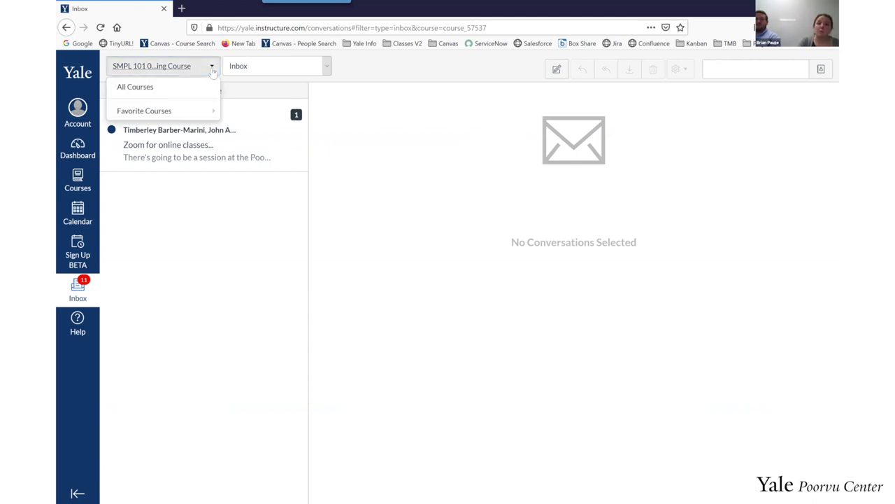
mouse_move(194, 112)
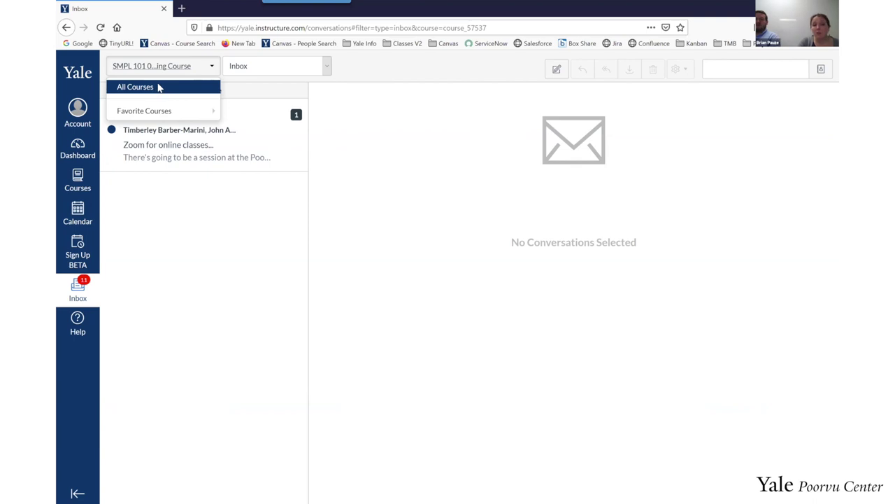
left_click(158, 88)
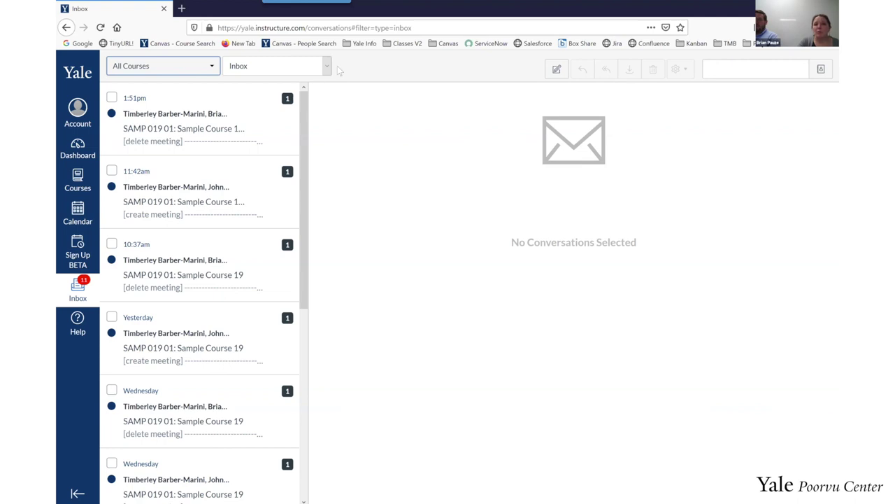
Step: Start composing a new message and select SAMP 019 01: Sample Course 19 as its course
left_click(558, 70)
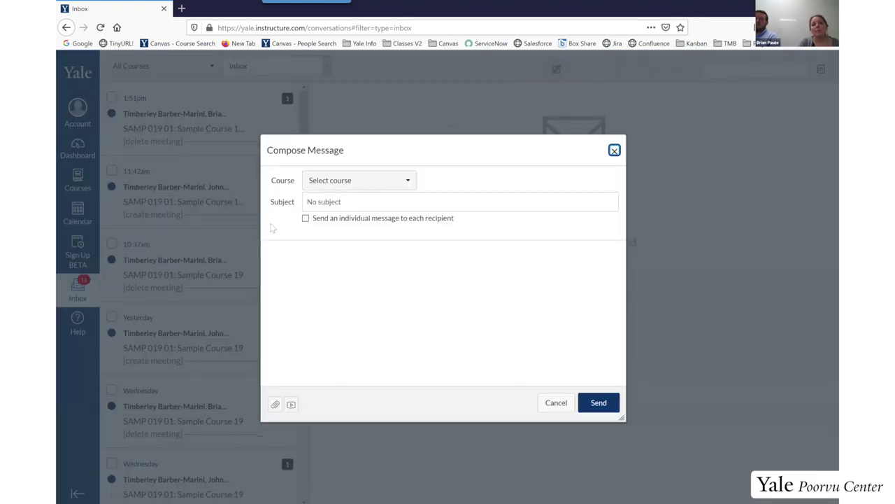
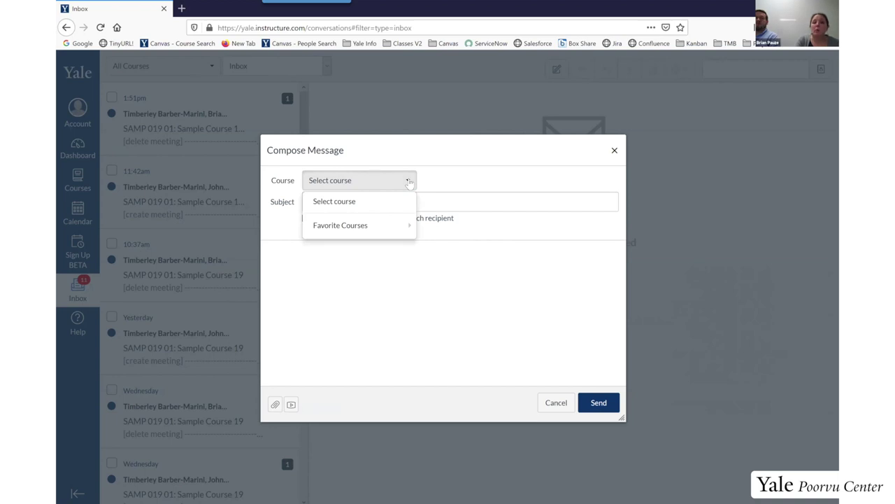
mouse_move(389, 228)
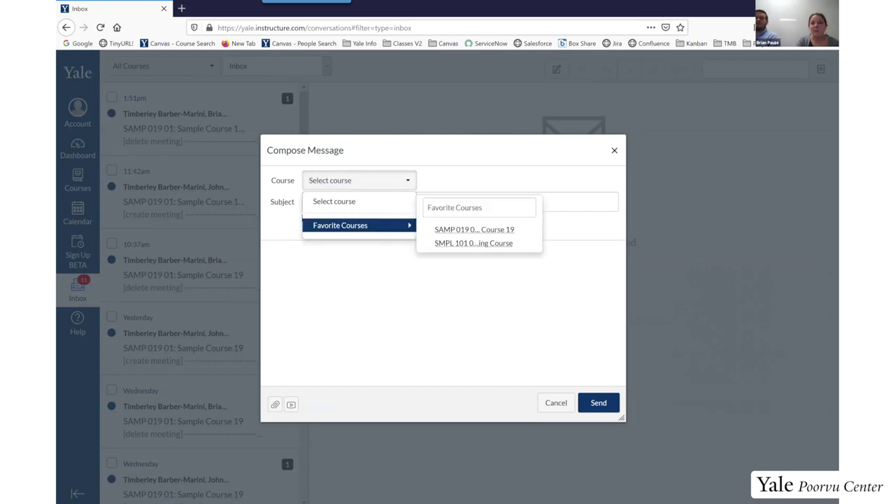
left_click(461, 231)
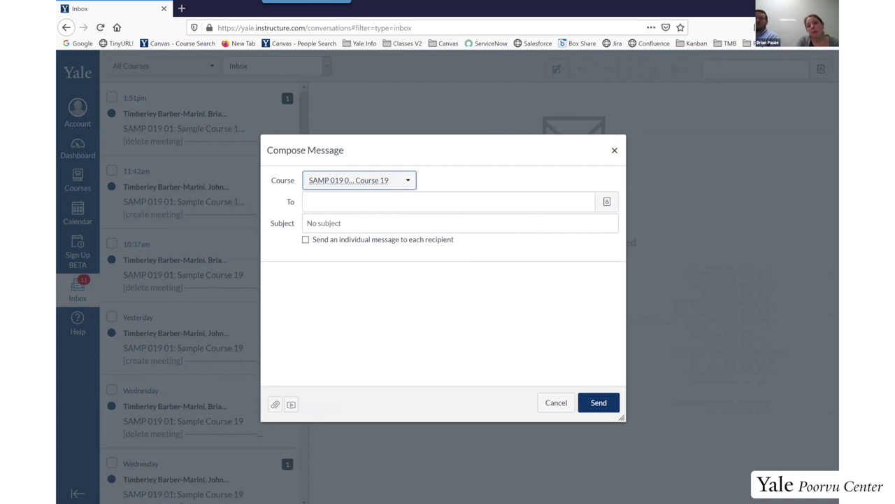
Step: Add the second, third and fourth students from the course's student list as individual recipients of the message
left_click(606, 203)
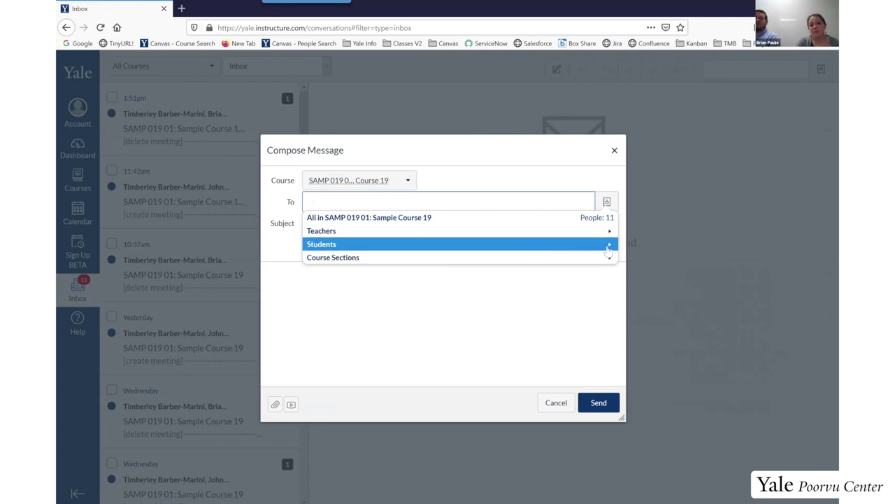
left_click(362, 246)
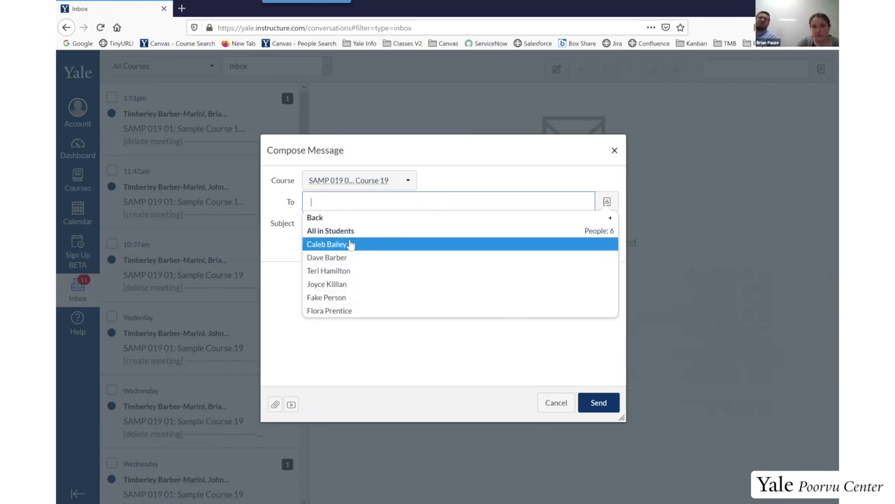
left_click(335, 259)
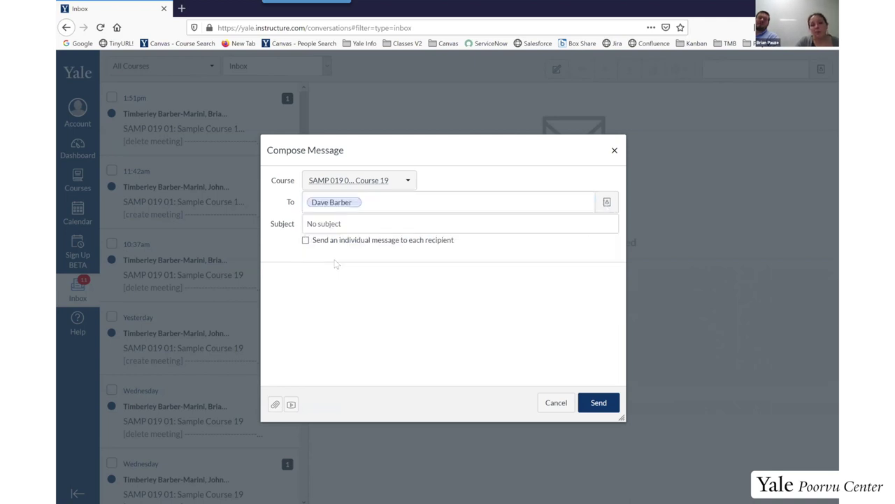
left_click(606, 203)
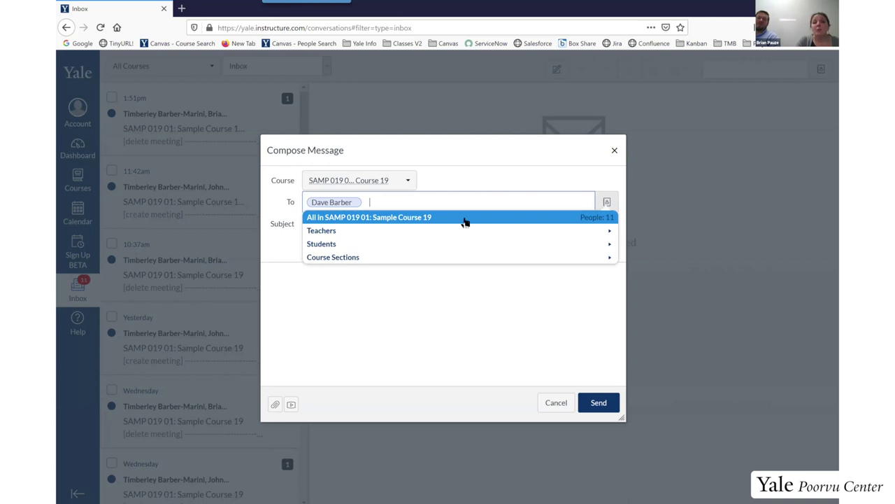
left_click(389, 245)
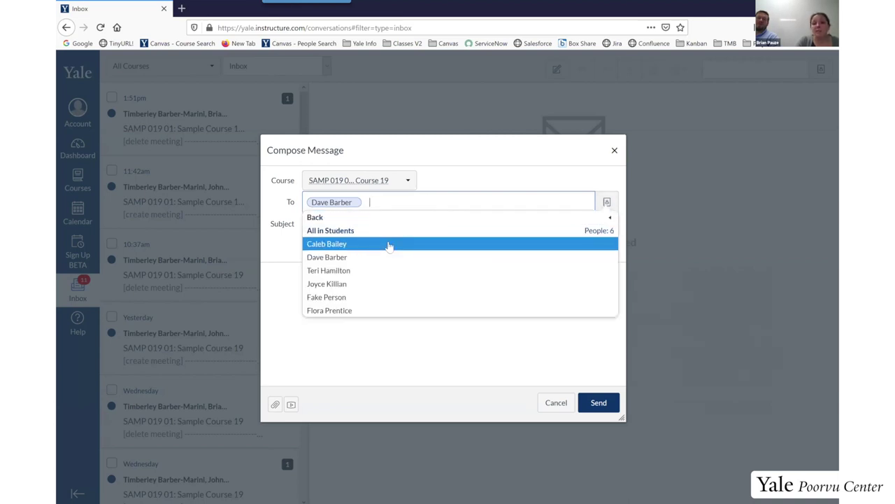
left_click(345, 275)
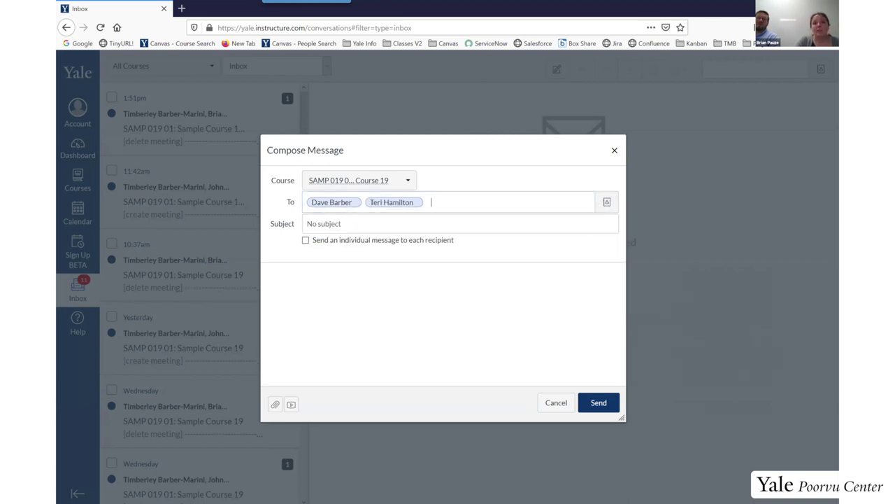
left_click(607, 202)
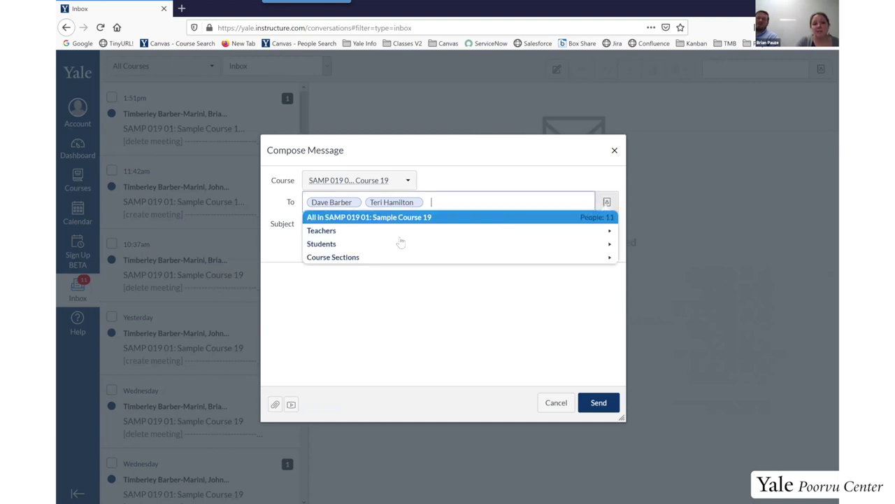
left_click(398, 244)
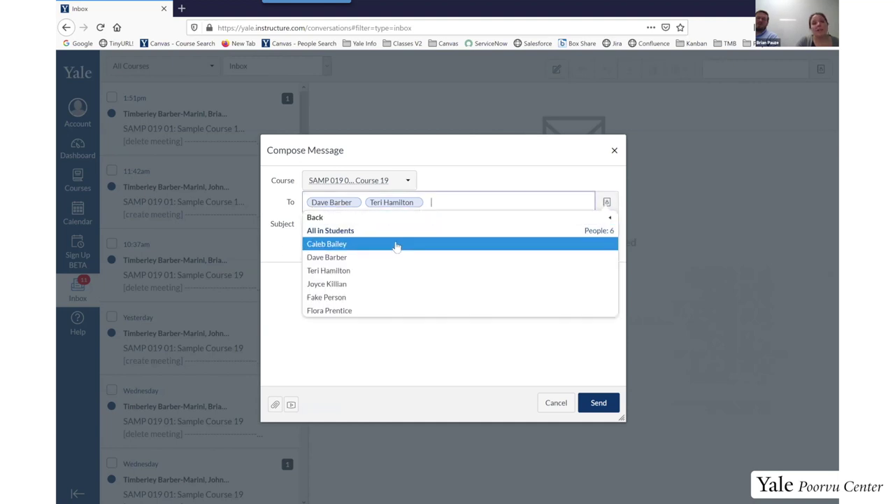
left_click(356, 283)
left_click(568, 249)
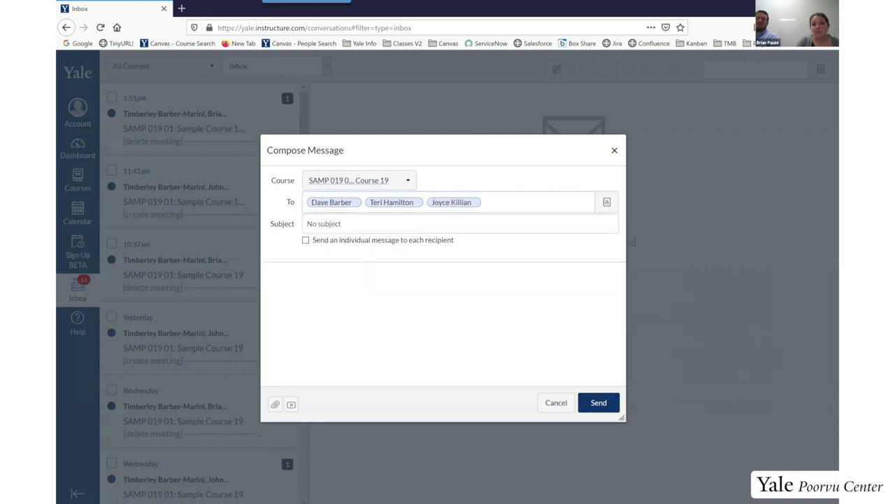
Step: Examine the course sections available as message recipients, then close the list without adding any
left_click(608, 202)
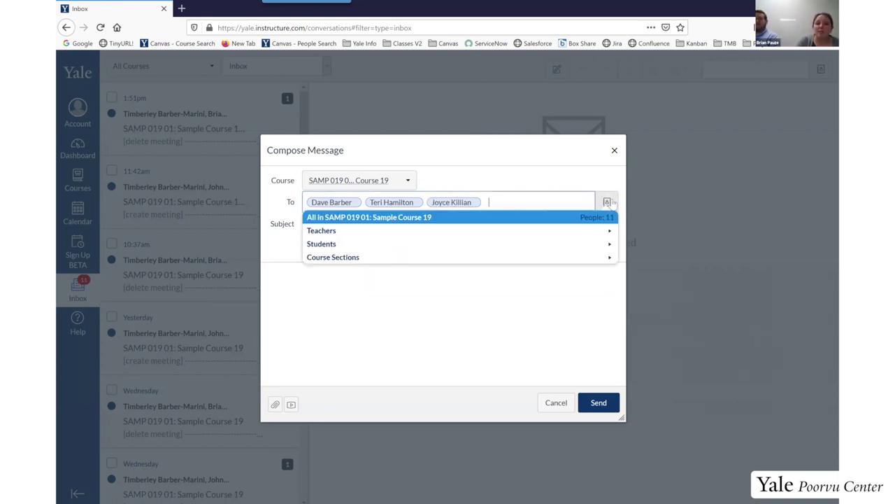
left_click(385, 259)
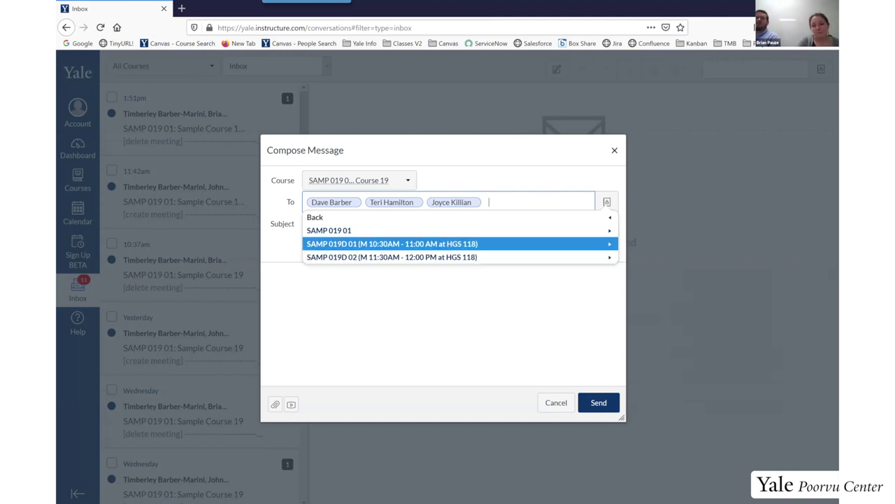
left_click(660, 310)
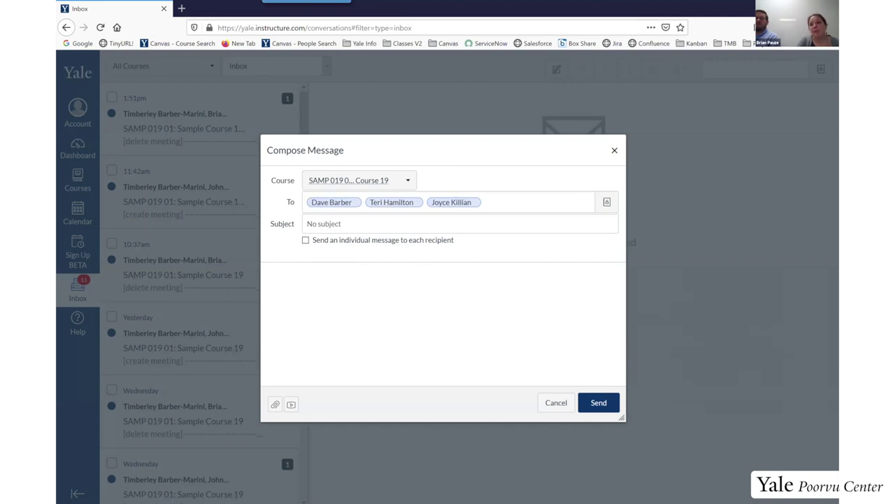
Step: Close the new message to the selected students without sending it
left_click(265, 271)
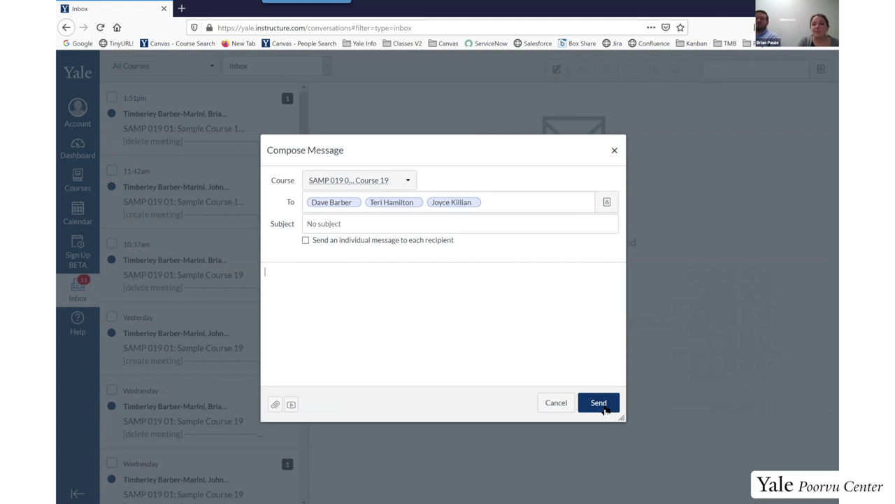
left_click(615, 151)
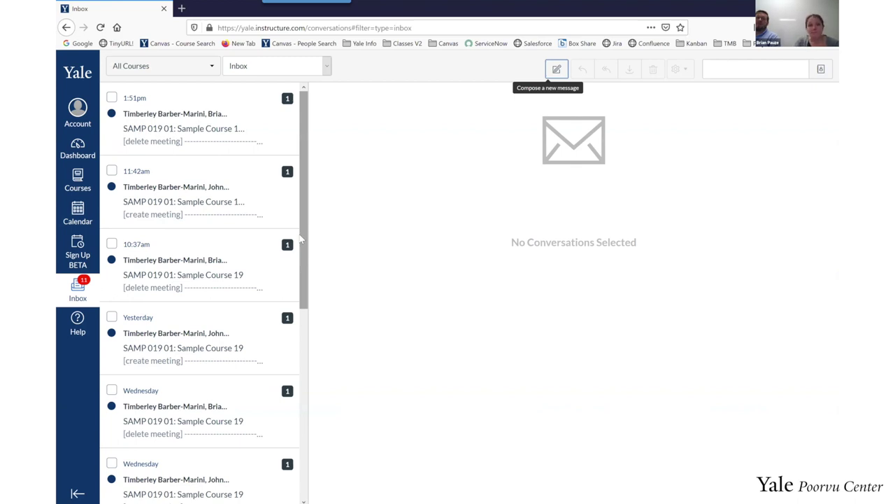
Step: Open SAMP 019 01: Sample Course 19 from the dashboard and go to its Announcements page
left_click(81, 157)
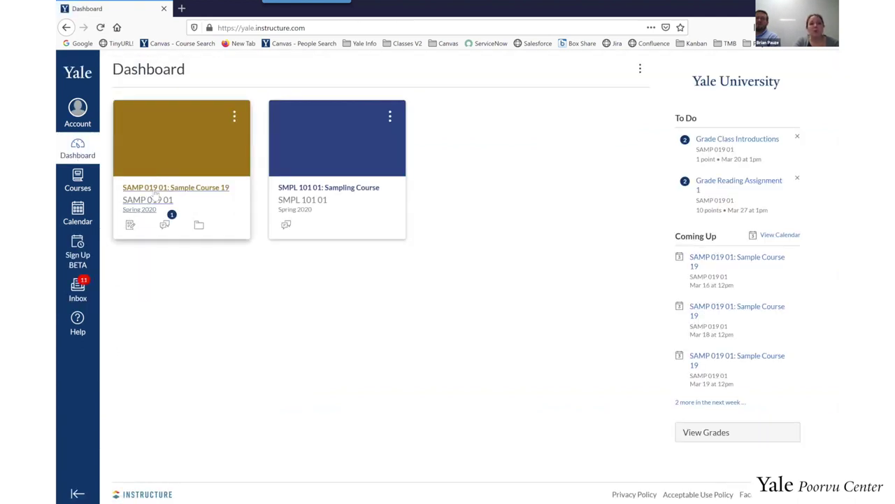
left_click(155, 198)
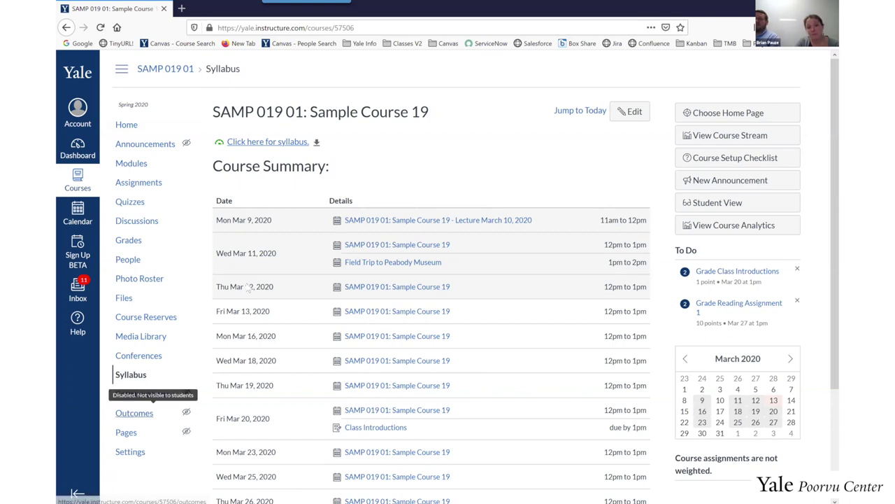
mouse_move(188, 148)
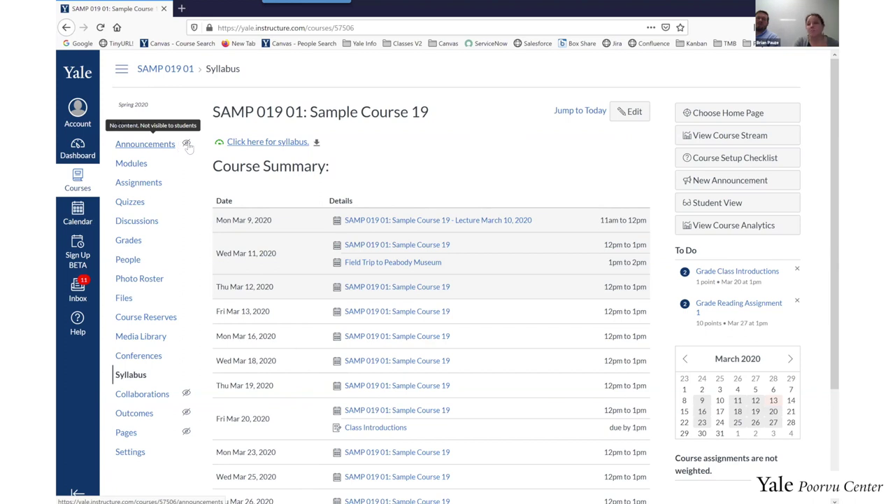
left_click(149, 150)
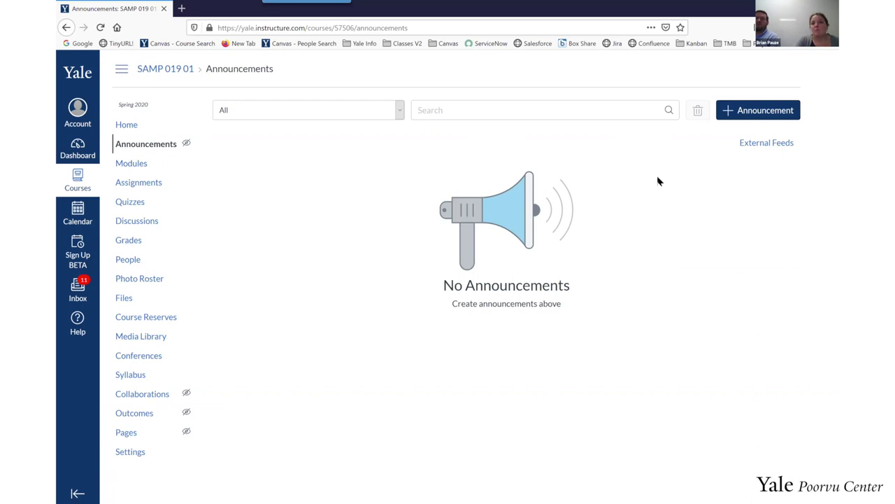
Step: Start a new announcement, restrict its recipients to section SAMP 019D 01, and set them back to All Sections
left_click(764, 105)
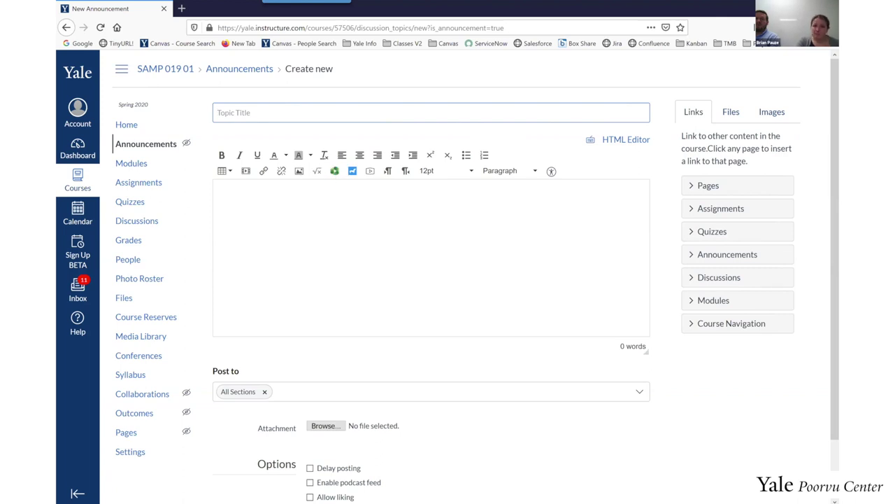
scroll(448, 280, "down", 1)
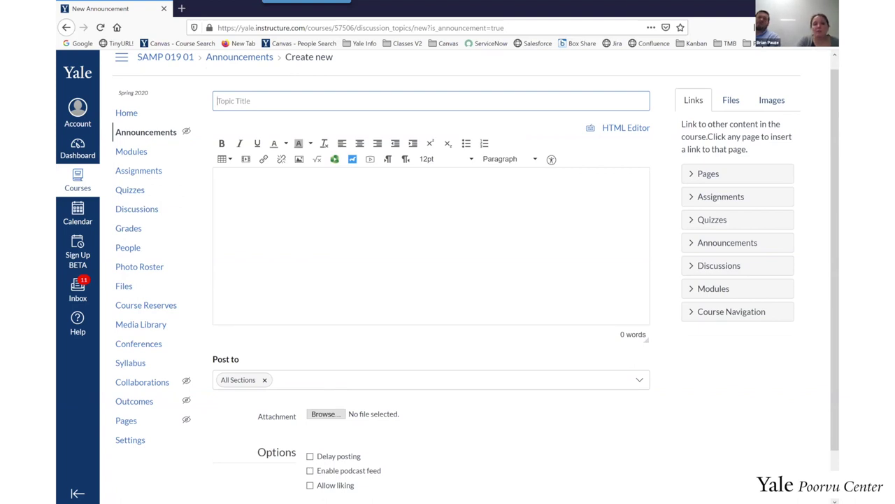
scroll(448, 280, "down", 2)
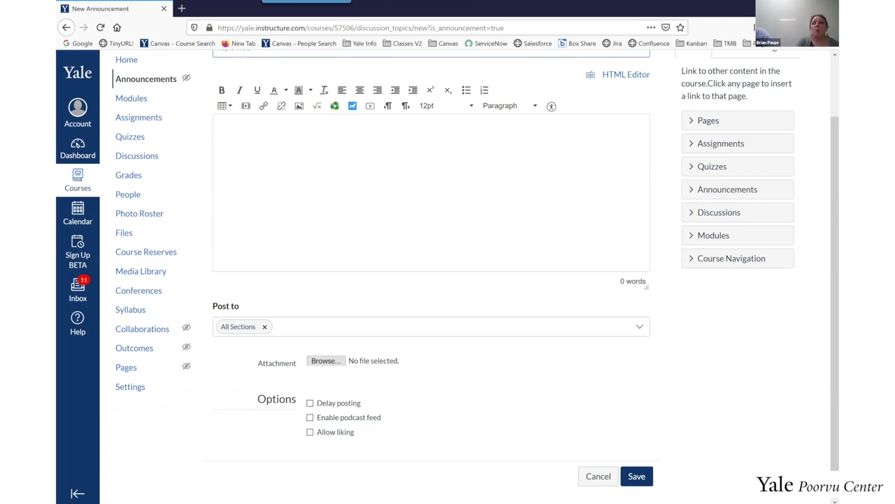
left_click(642, 328)
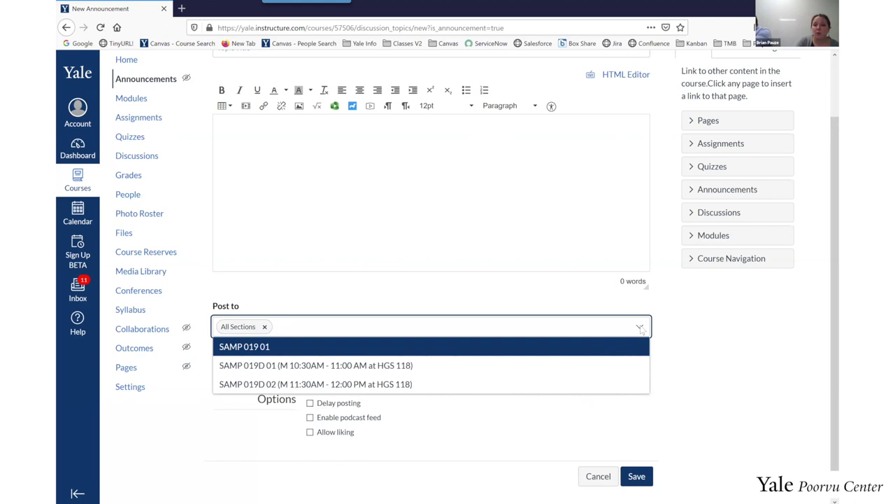
left_click(321, 367)
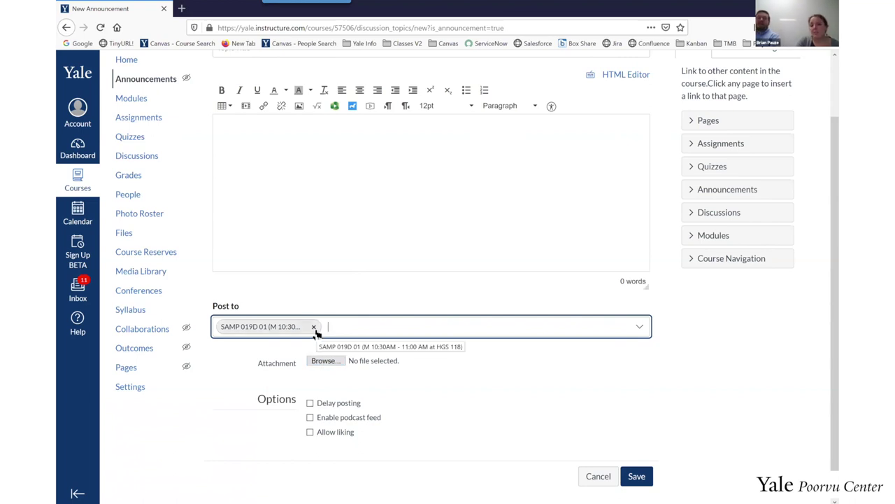
left_click(640, 327)
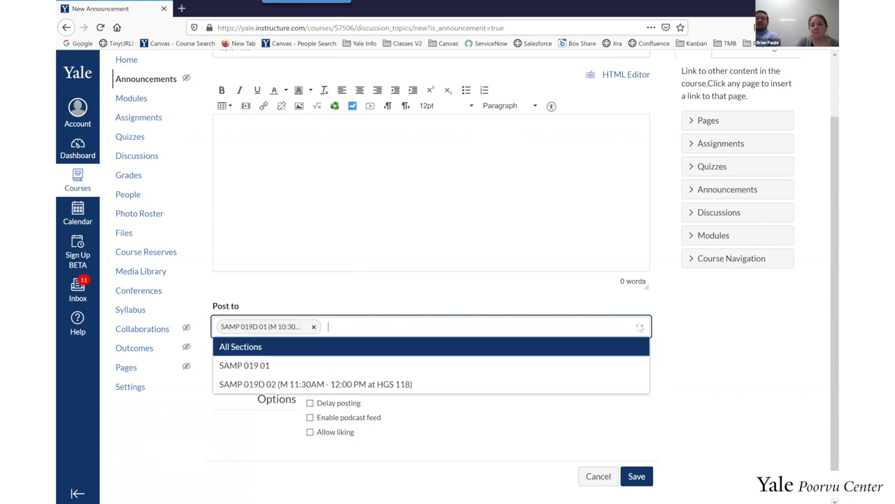
left_click(256, 347)
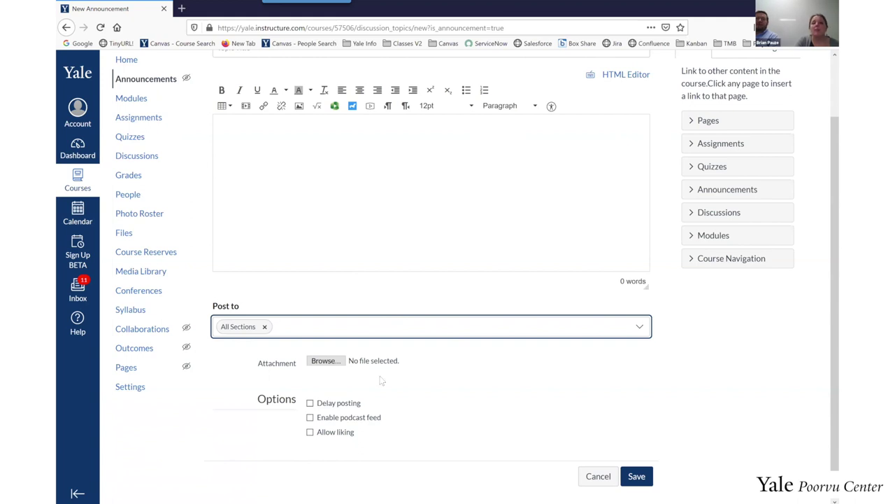
Step: Delay the announcement's posting until Mar 17, 2020 at 1:00 pm
left_click(310, 405)
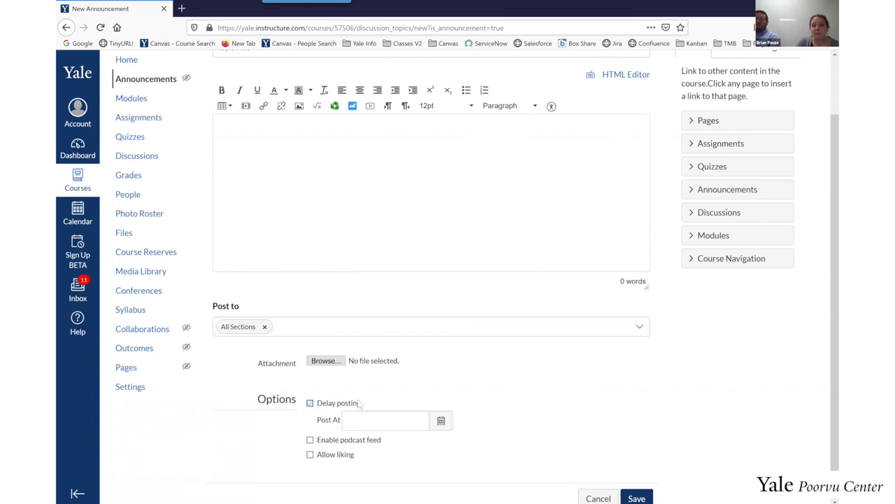
left_click(441, 420)
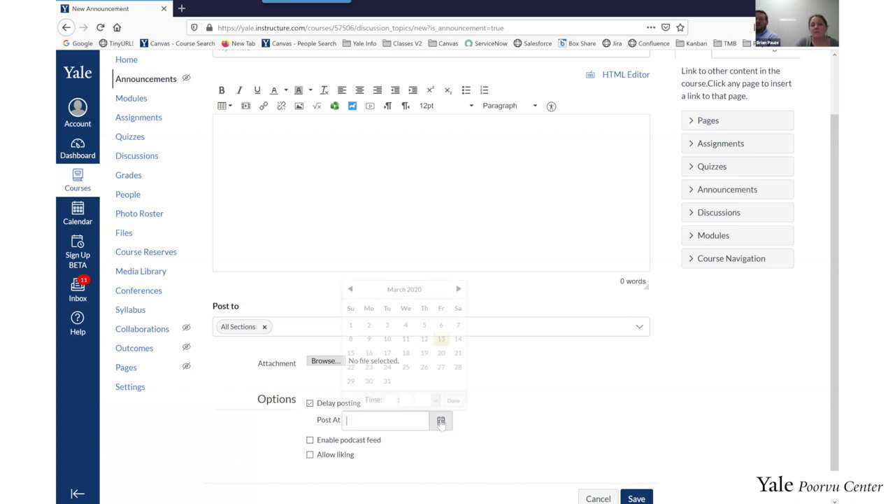
left_click(385, 353)
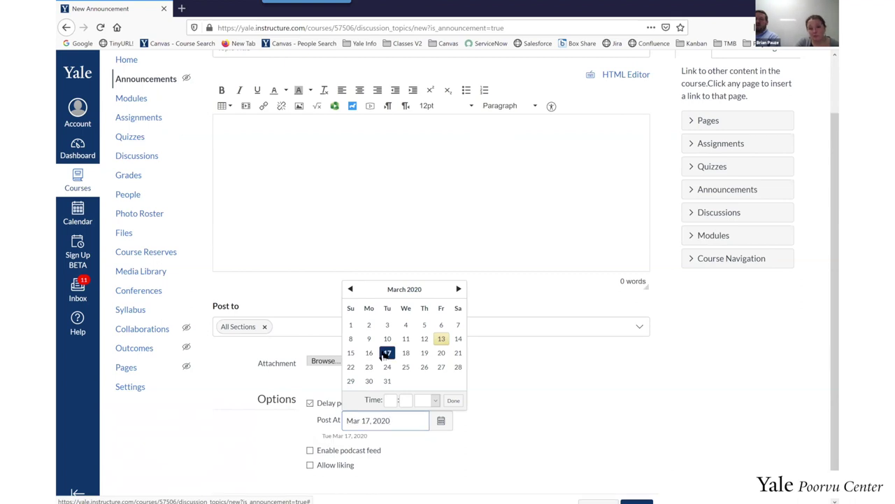
left_click(390, 399)
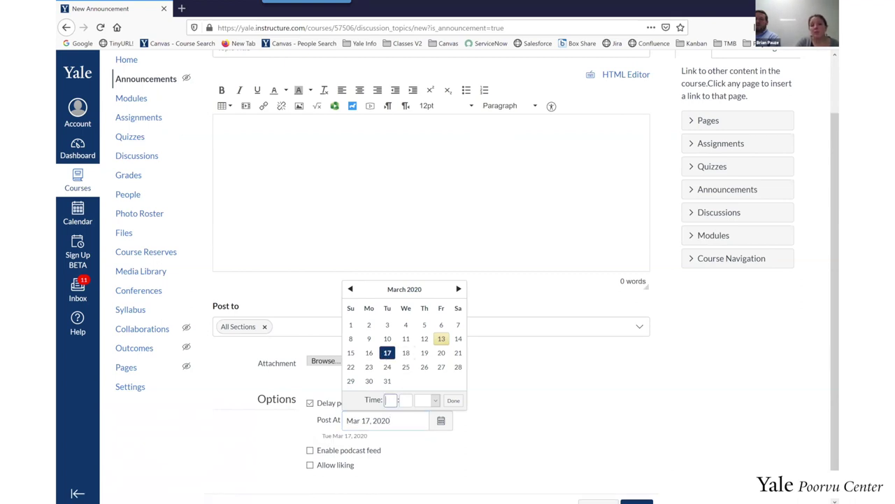
type("1")
key("Tab")
type("00")
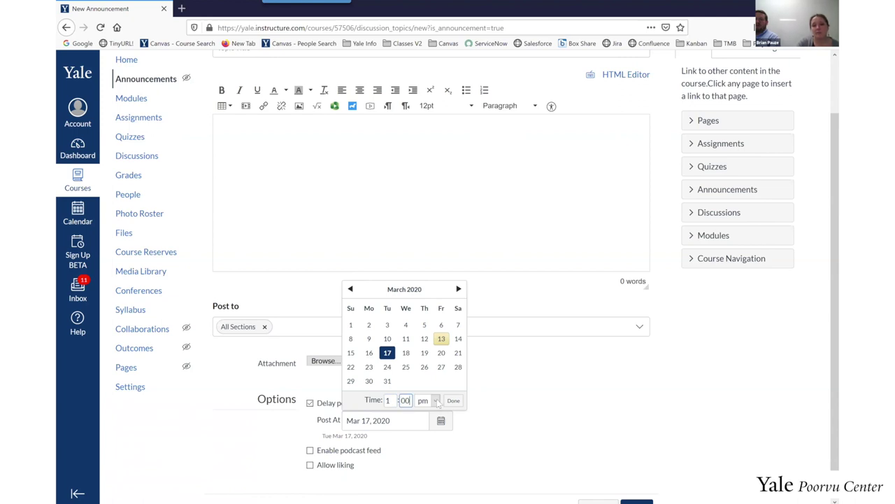
left_click(453, 401)
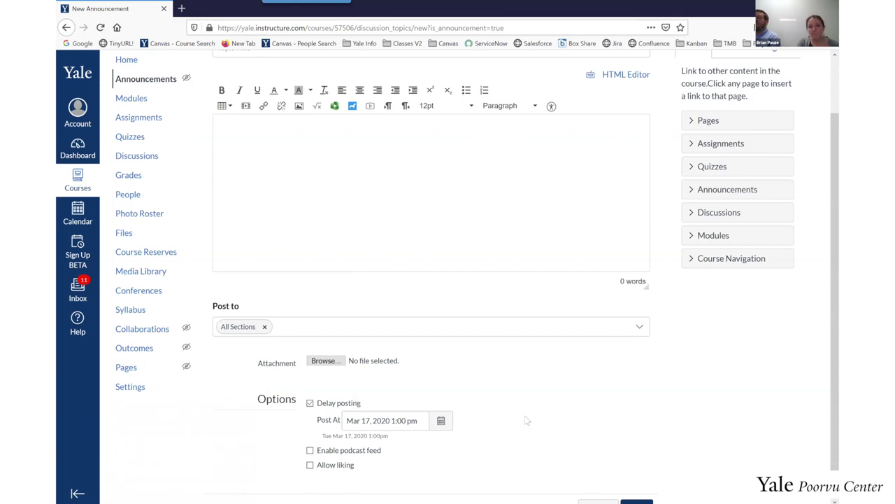
Step: Review the new announcement form from its title to its options and cancel it without saving
scroll(527, 421, "down", 1)
scroll(527, 420, "up", 3)
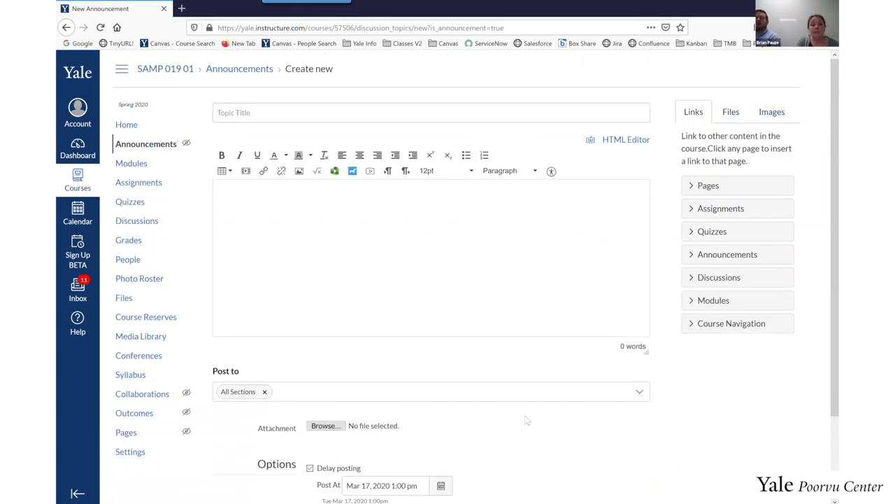
scroll(527, 420, "down", 2)
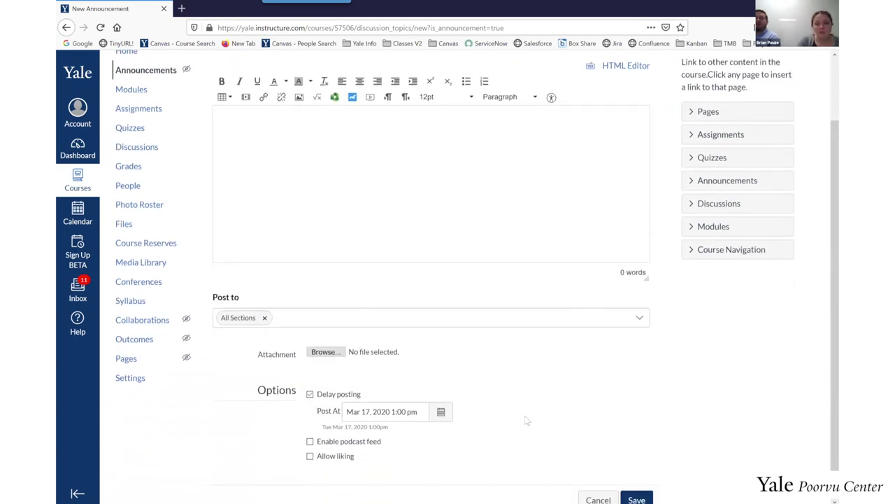
scroll(527, 420, "up", 2)
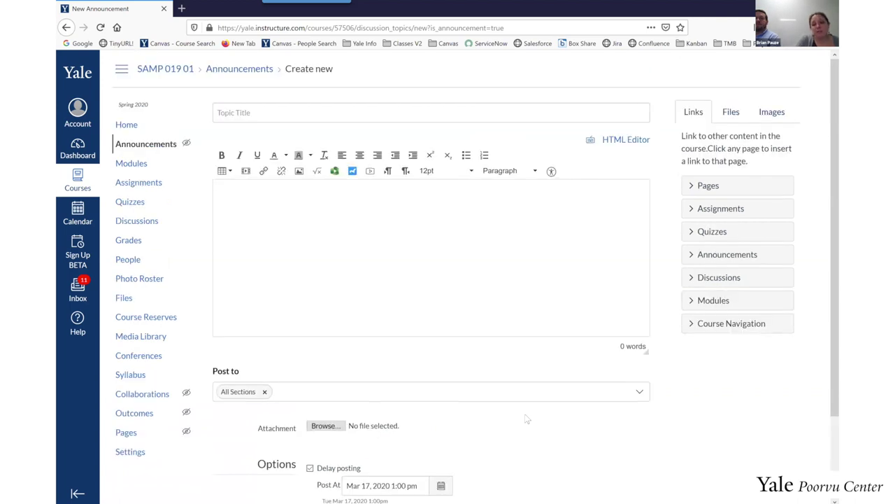
scroll(526, 419, "down", 3)
left_click(596, 475)
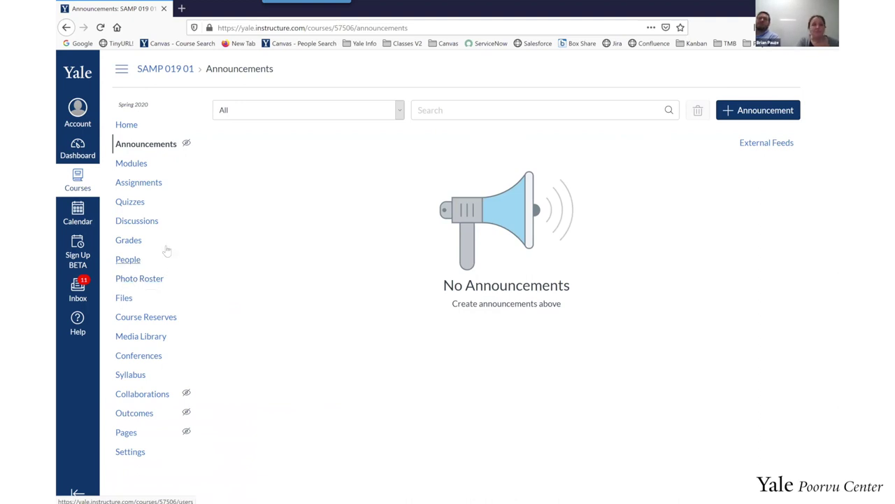
Step: Open the course's People page and start adding people by NetID
left_click(123, 262)
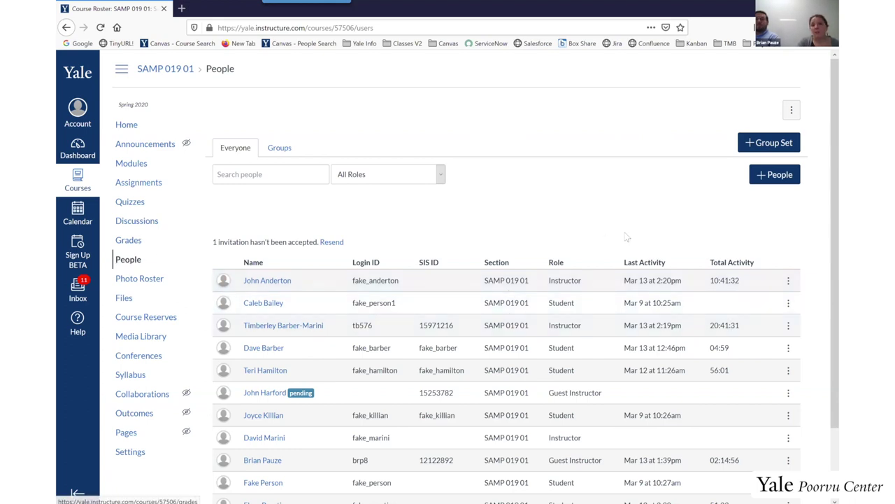
left_click(777, 180)
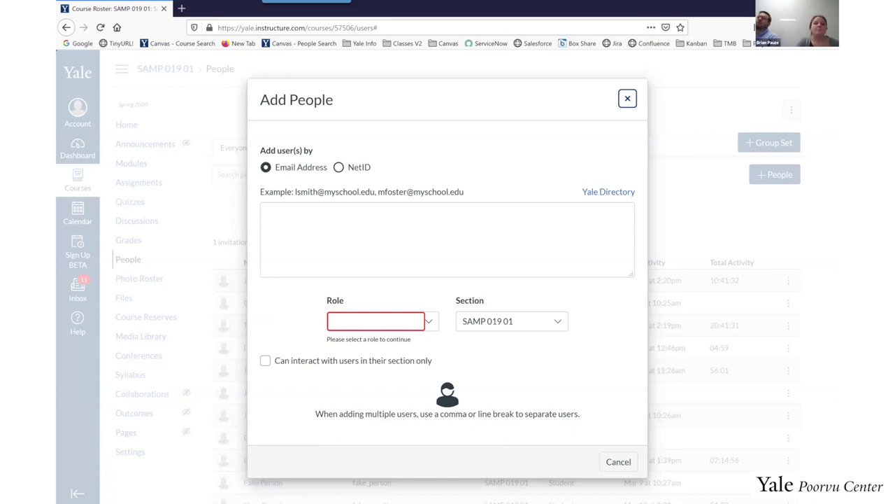
left_click(339, 167)
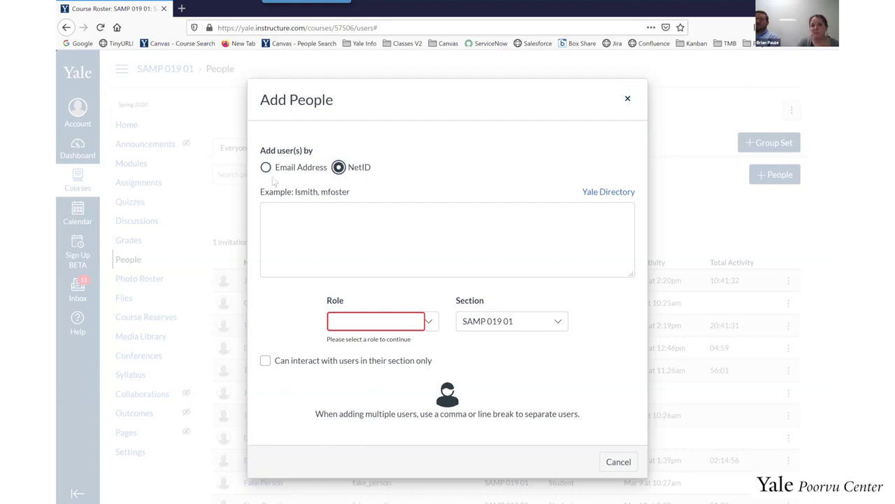
left_click(267, 214)
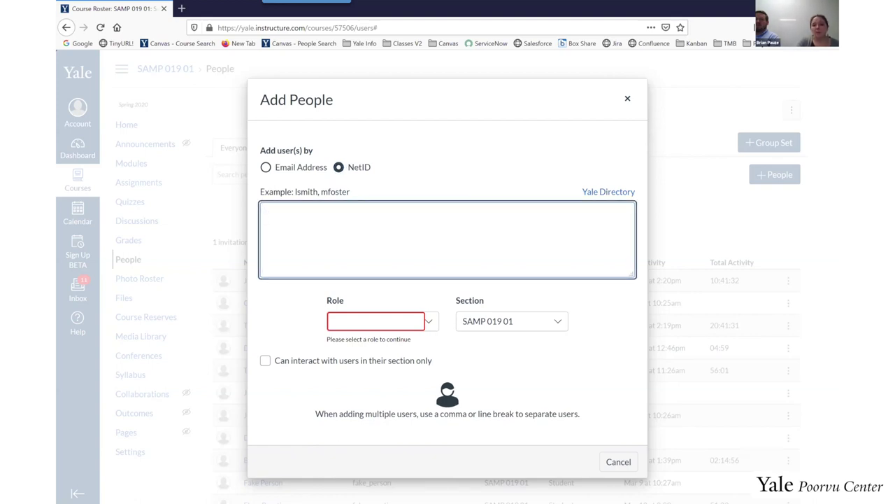
Step: Enter g as a placeholder NetID with the Guest Instructor role, and close the form without adding anyone
left_click(433, 323)
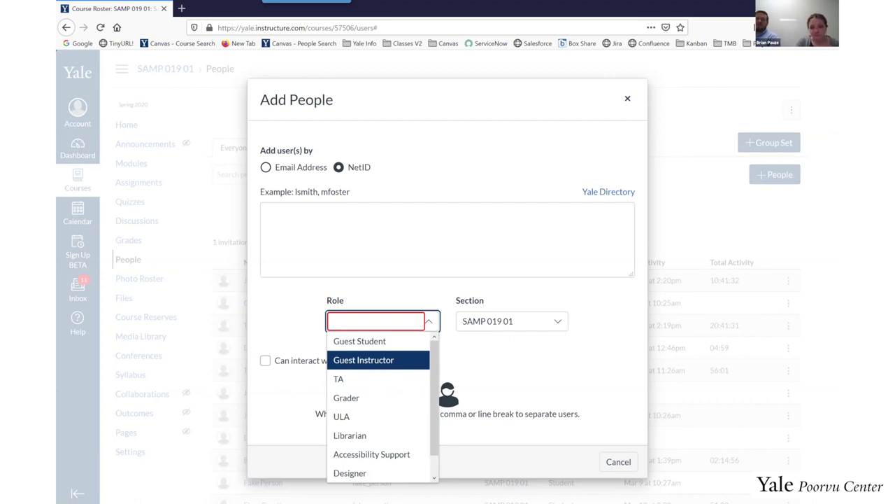
left_click(448, 239)
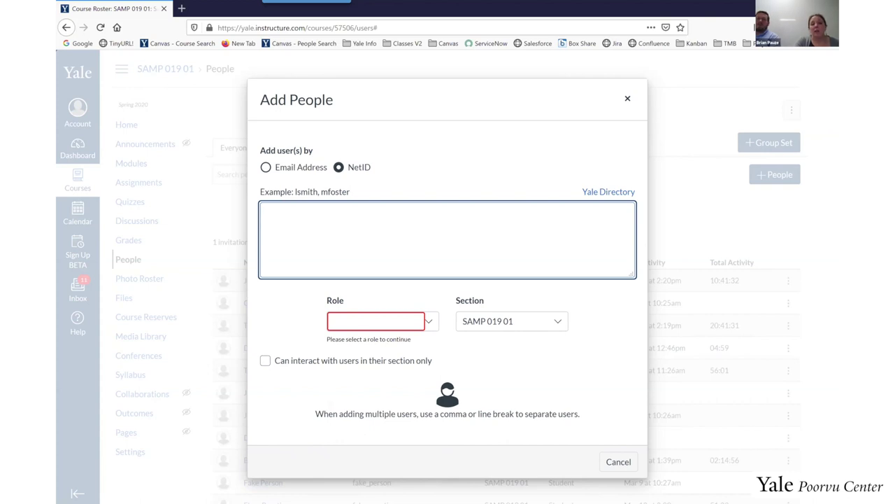
type("g")
key("Tab")
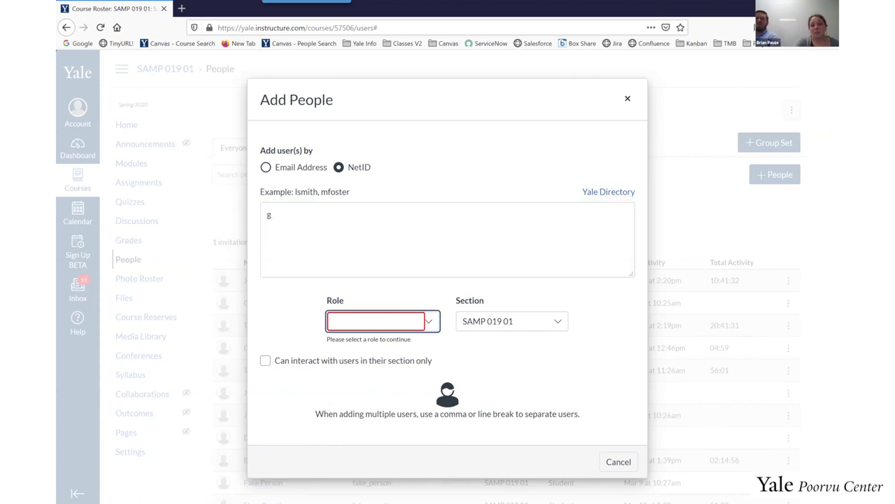
left_click(383, 321)
left_click(351, 361)
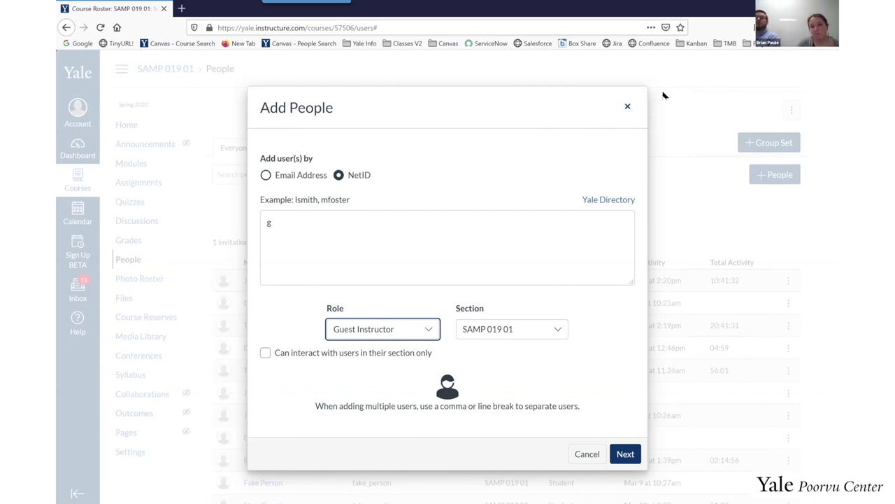
left_click(627, 106)
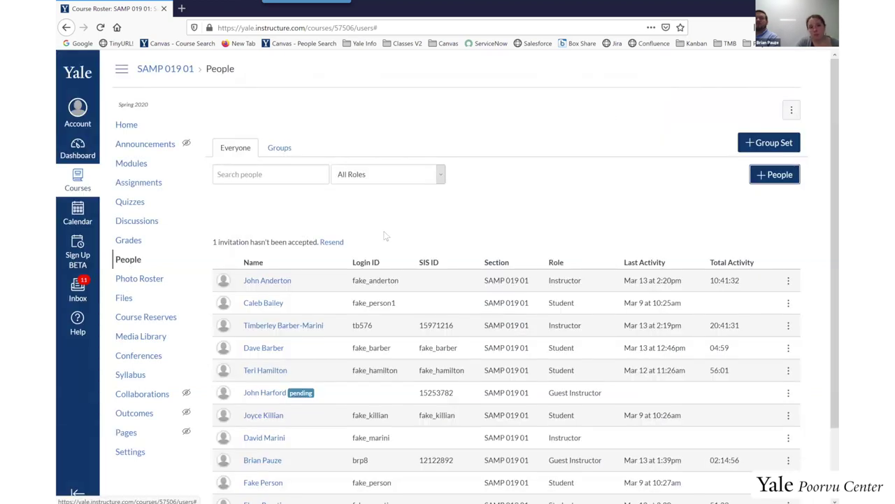
Step: Open the course's Photo Roster in list view and download it as a CSV file
left_click(133, 283)
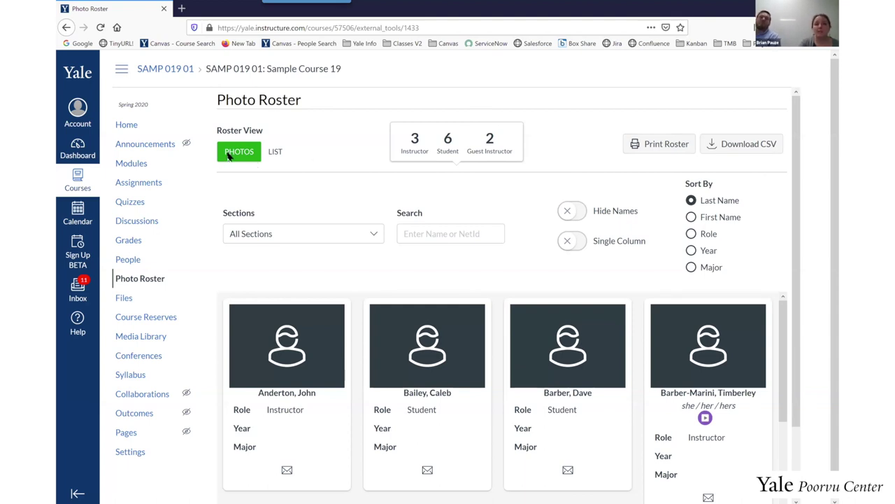
left_click(276, 154)
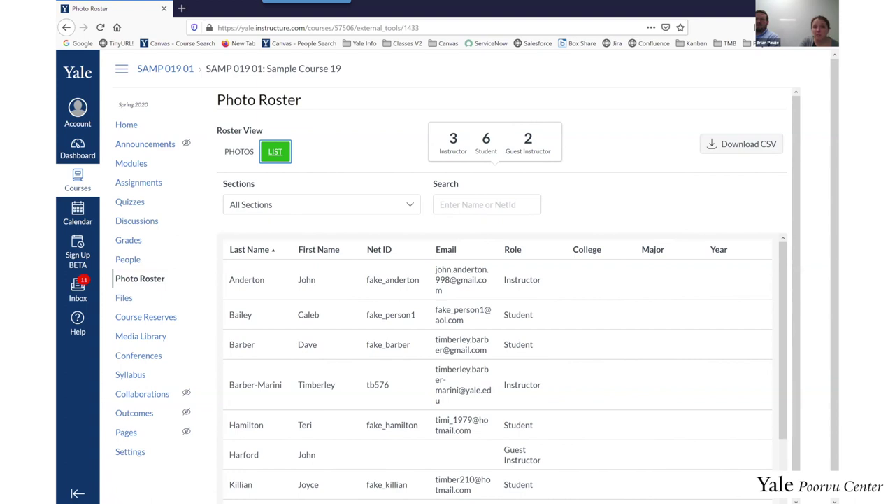
left_click(733, 154)
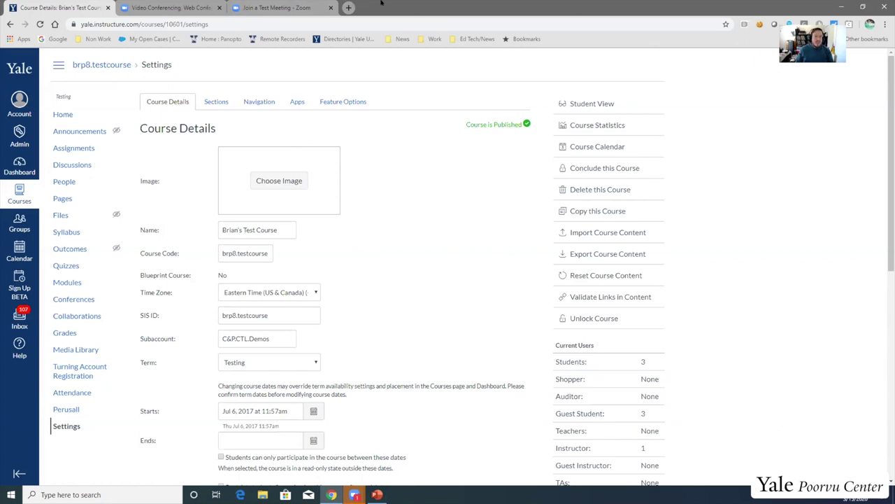
Step: Sign in to the Yale Zoom site to show the account profile, and view the Join Meeting Test page
left_click(142, 6)
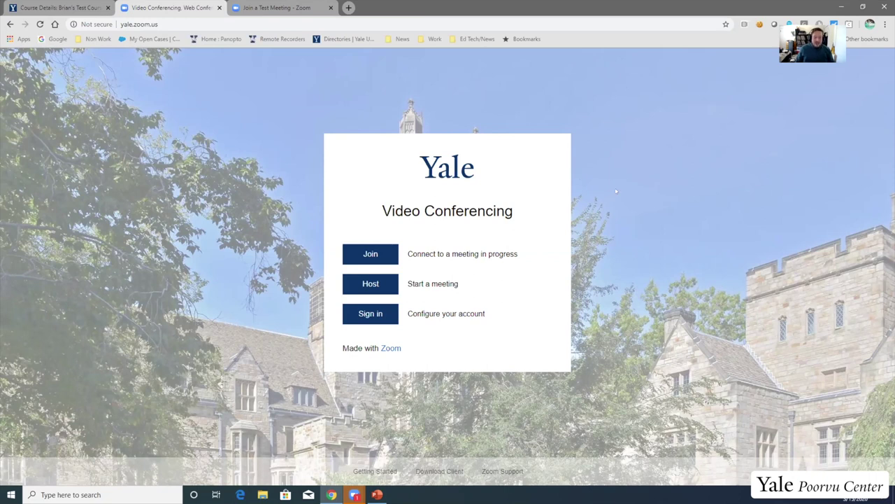
left_click(366, 313)
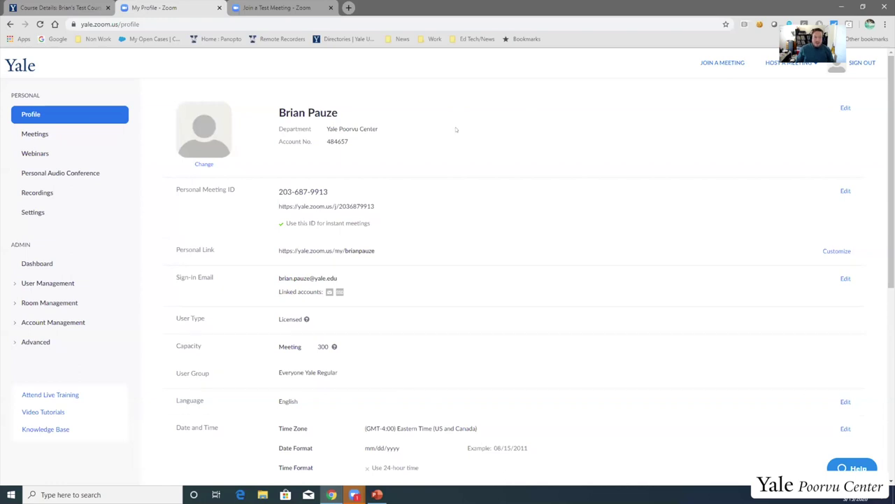
left_click(262, 7)
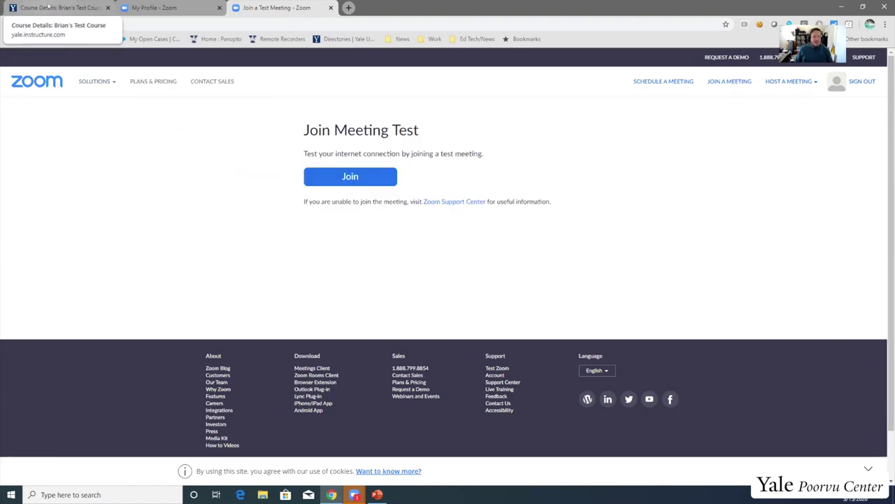
Step: Return to the Canvas test course, view its home page, and open the course navigation settings
left_click(50, 7)
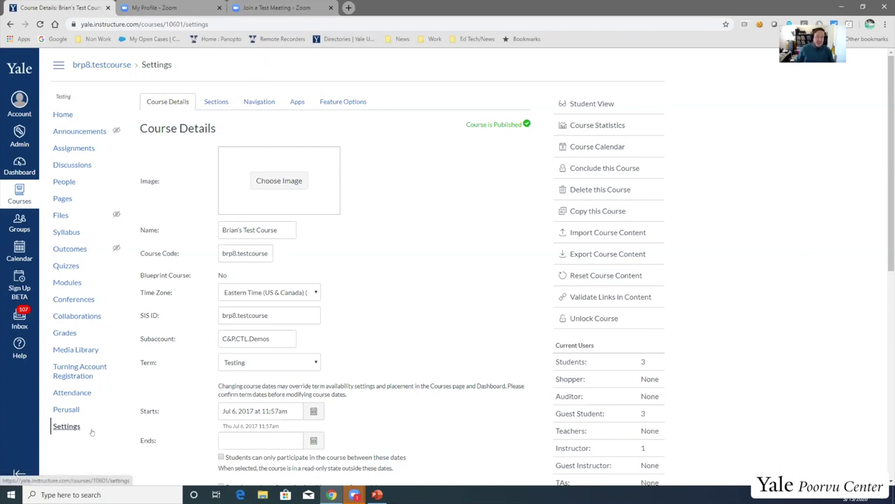
left_click(59, 114)
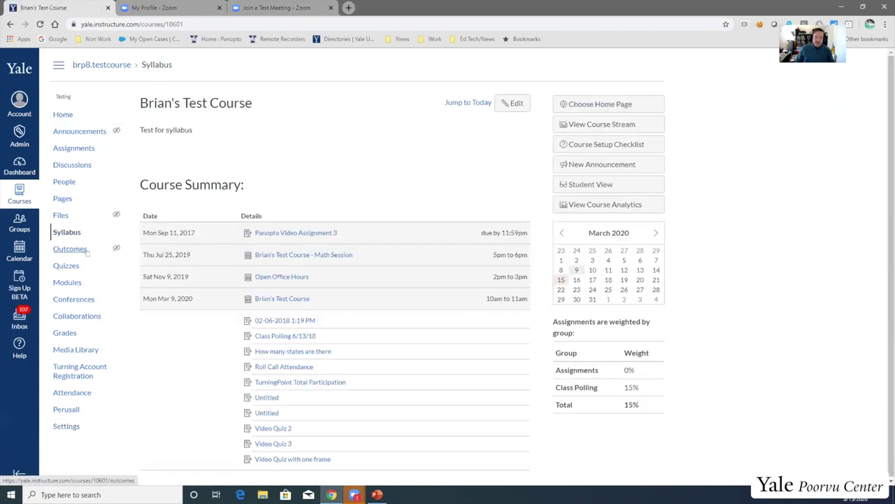
left_click(65, 427)
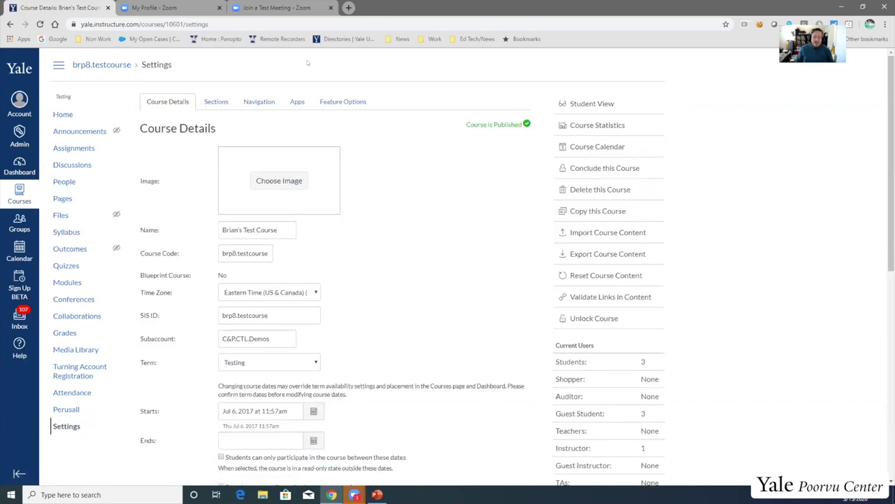
left_click(256, 101)
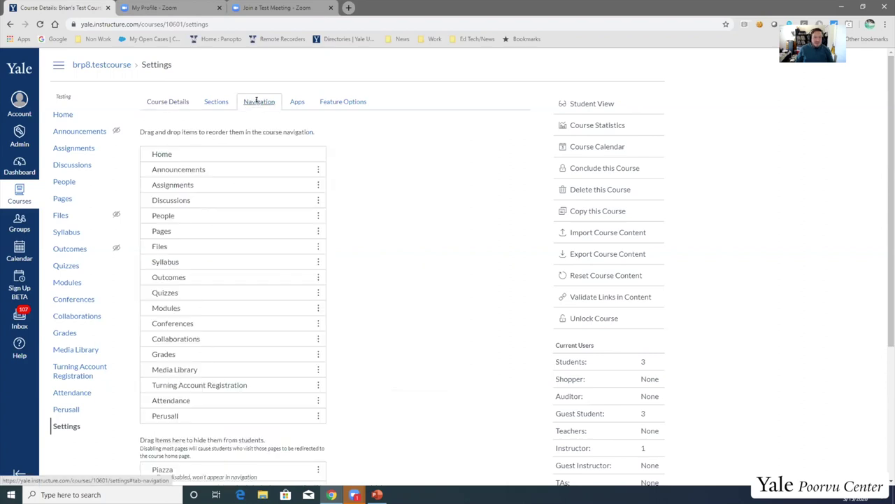
Step: Enable the hidden Zoom HIPAA and Zoom items in the course navigation, placing Zoom HIPAA above Attendance
scroll(404, 185, "down", 1)
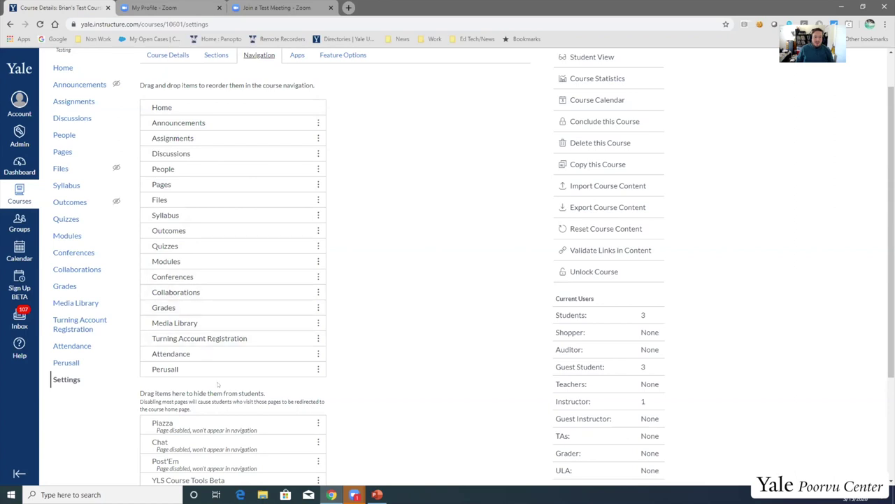
scroll(263, 378, "down", 3)
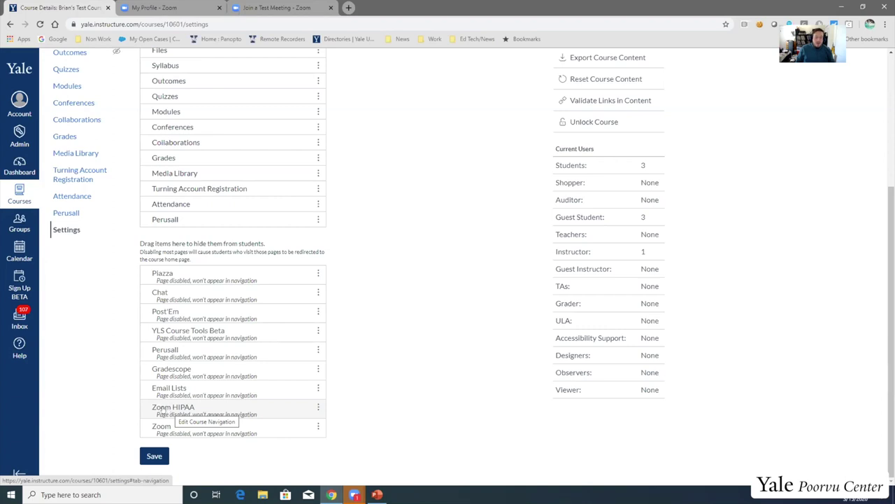
left_click_drag(161, 411, 153, 222)
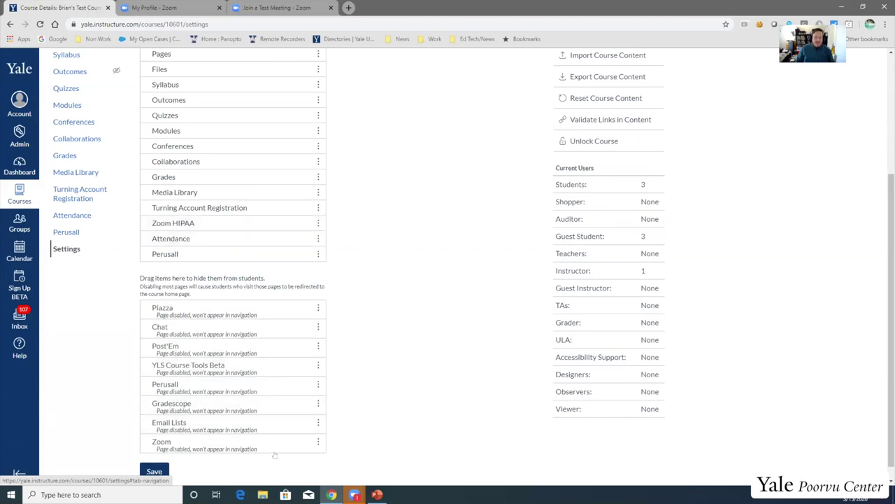
left_click(317, 442)
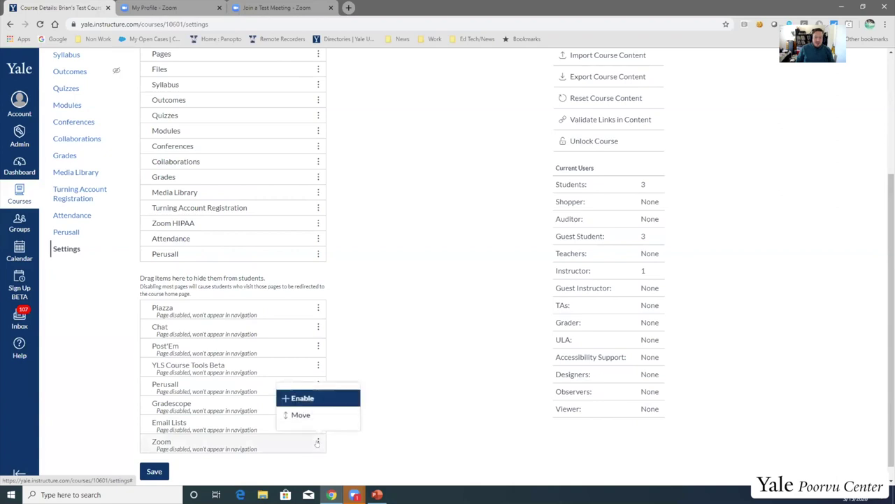
left_click(301, 398)
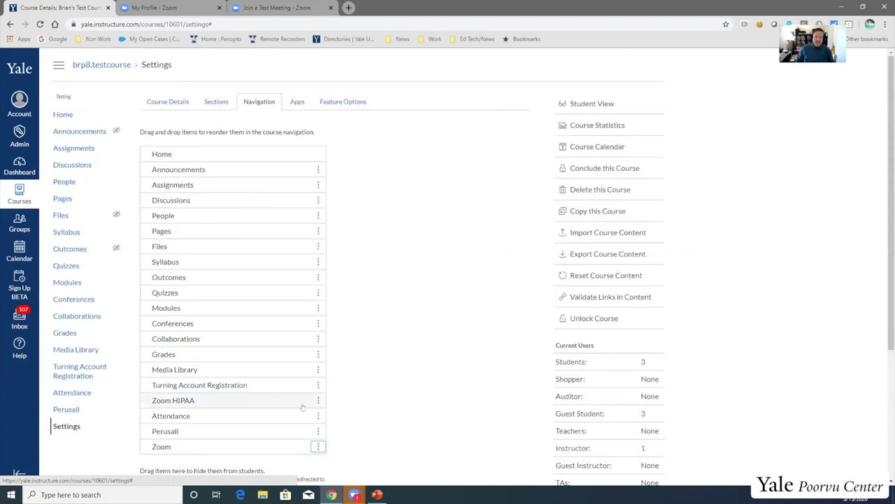
Step: Move the Zoom item directly below Zoom HIPAA in the course navigation and save the changes
scroll(204, 401, "down", 1)
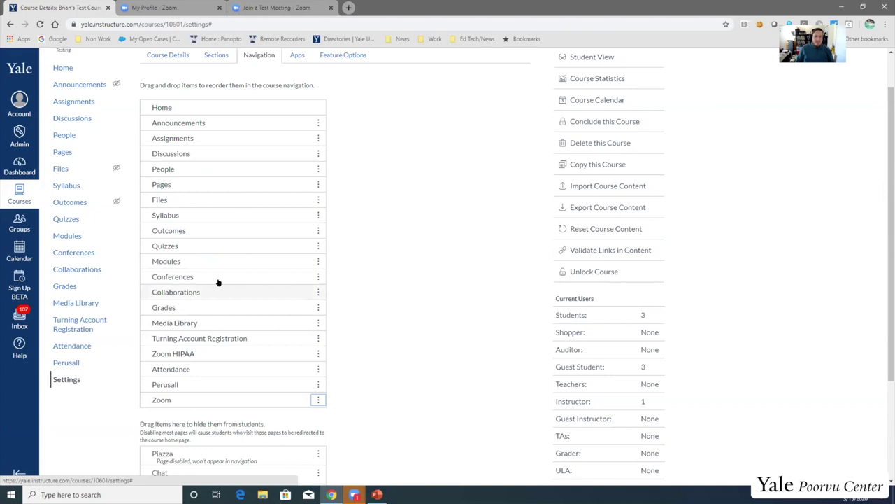
left_click_drag(200, 378, 181, 393)
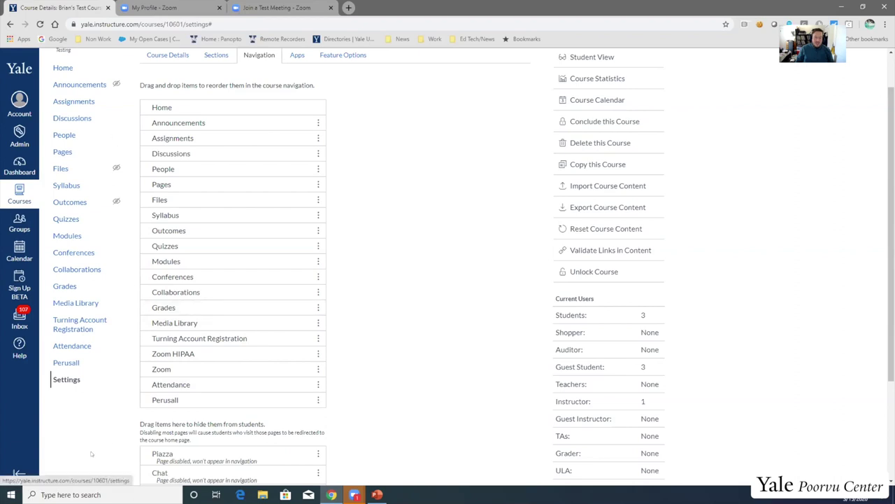
scroll(392, 287, "down", 2)
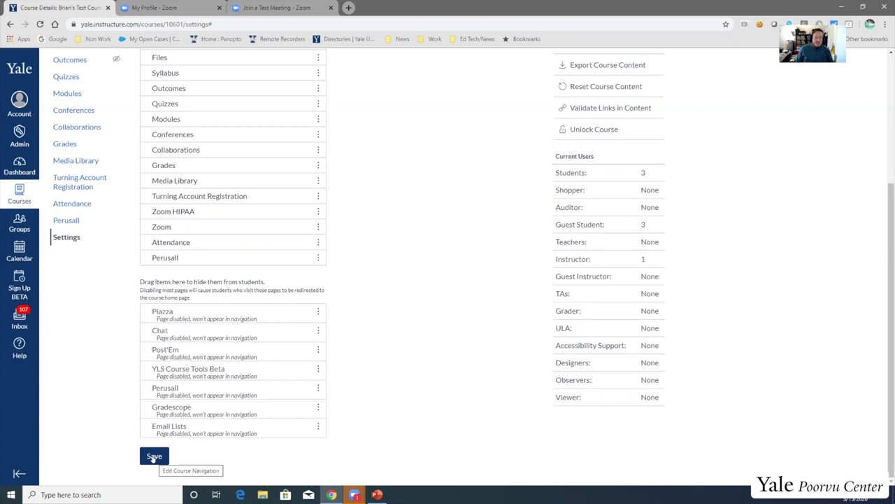
left_click(153, 456)
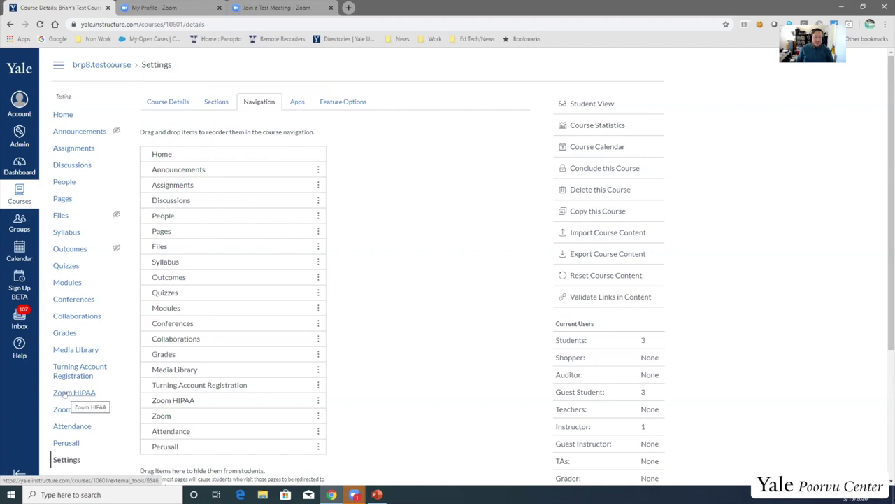
Step: Open the Zoom HIPAA tool in the course, followed by the regular Zoom tool
scroll(63, 396, "down", 1)
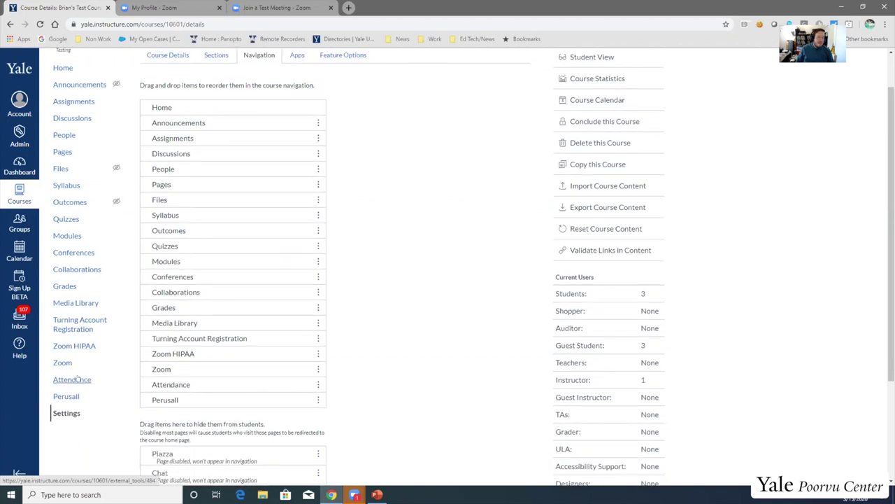
scroll(61, 379, "down", 1)
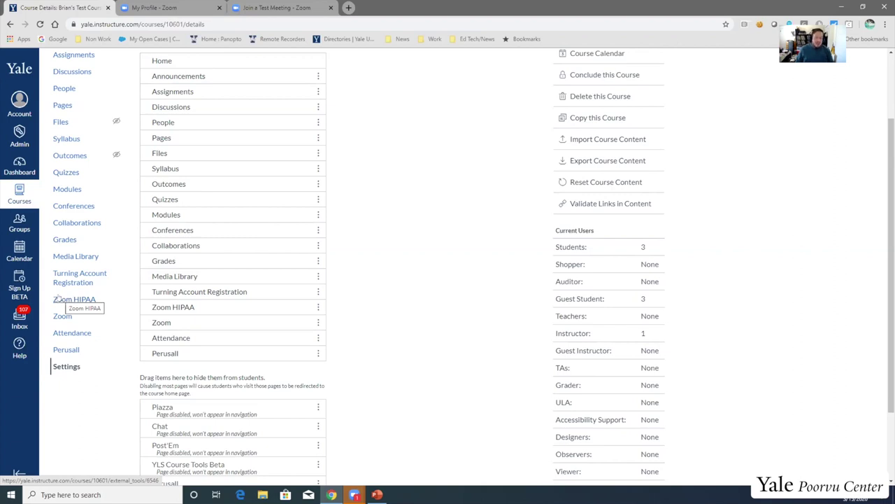
left_click(57, 300)
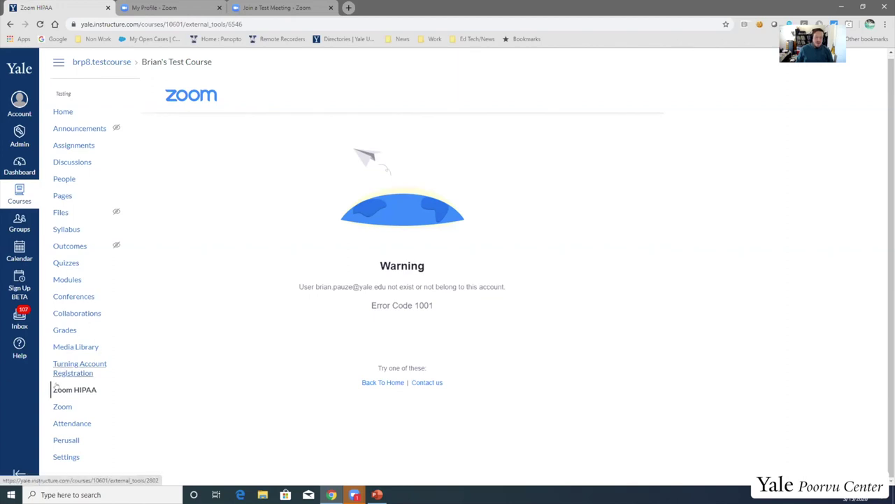
left_click(61, 408)
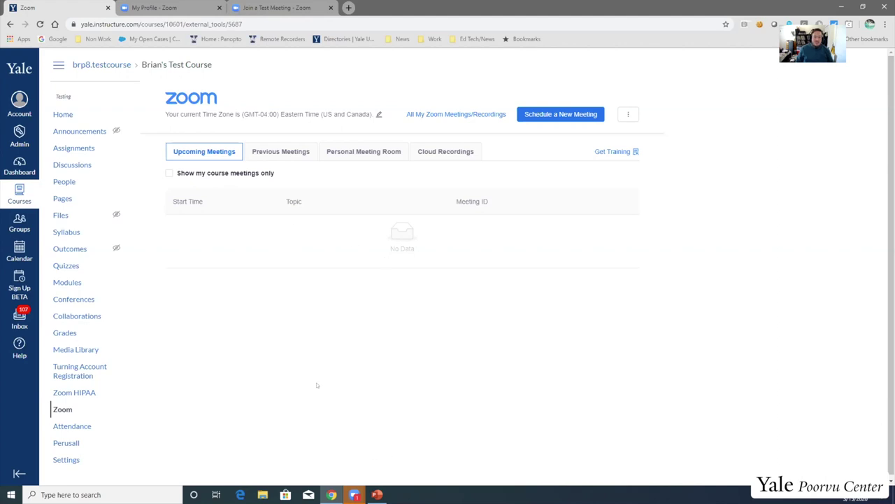
Step: Limit the upcoming Zoom meetings list to show this course's meetings only
left_click(170, 173)
left_click(169, 173)
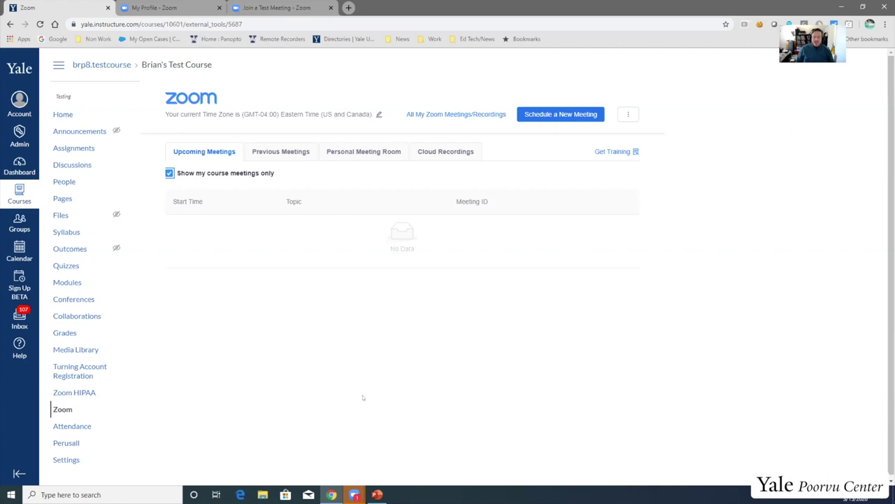
scroll(337, 377, "down", 1)
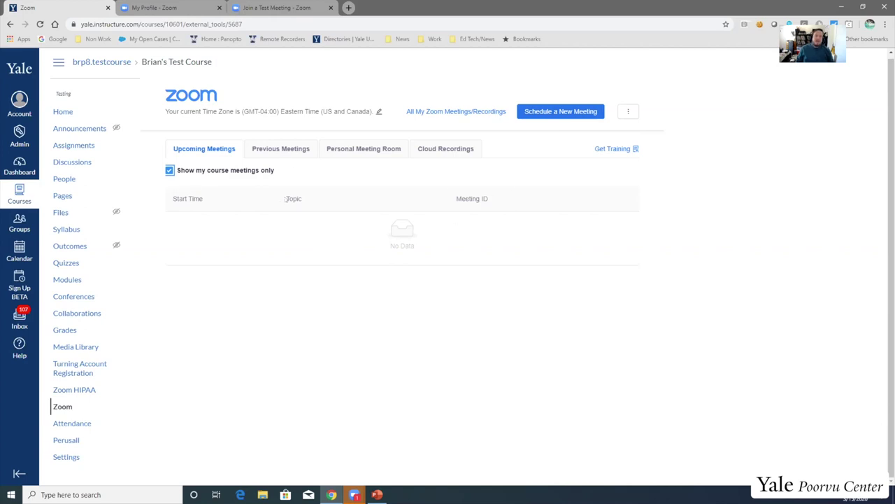
Step: Start scheduling a new Zoom meeting and keep the course name as its topic
left_click(560, 112)
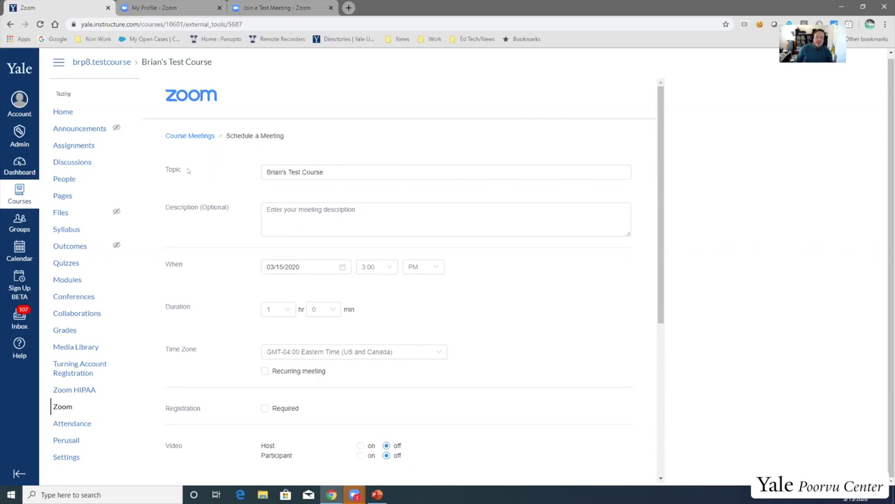
left_click(341, 172)
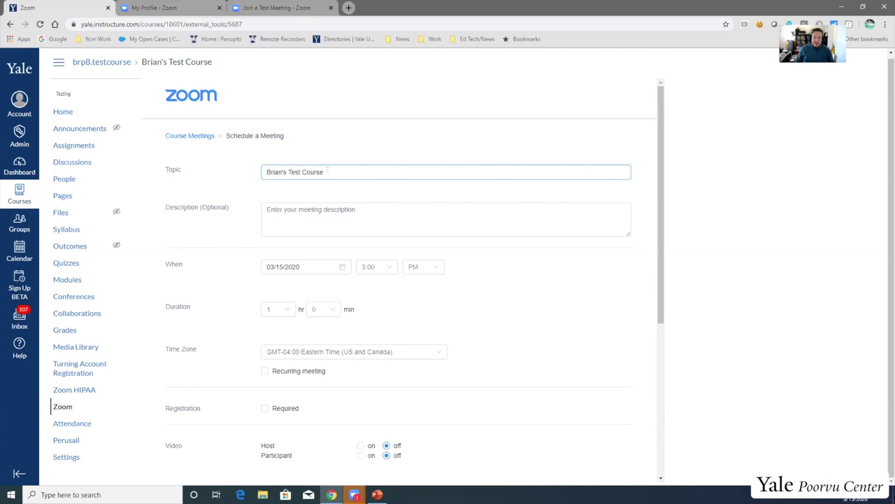
left_click(331, 161)
left_click(342, 169)
left_click(151, 290)
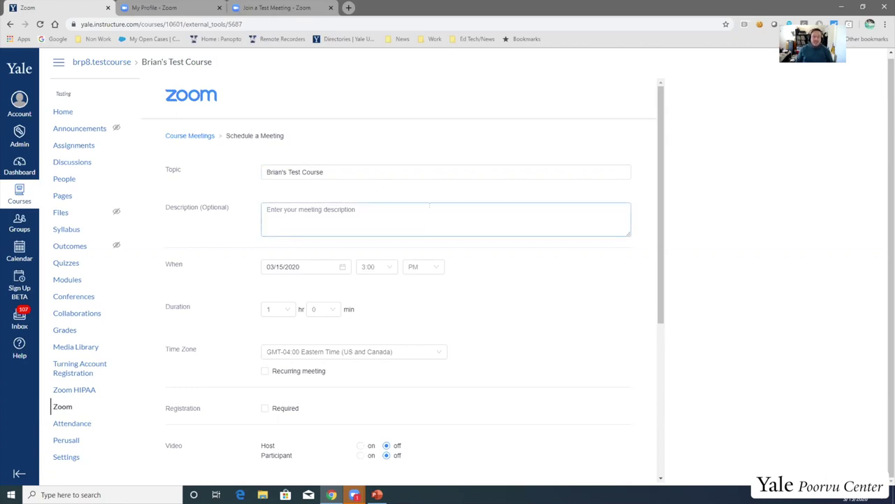
Step: Set the meeting for 03/20/2020 at 12:00 PM with a duration of 1 hour 15 minutes
scroll(466, 214, "down", 2)
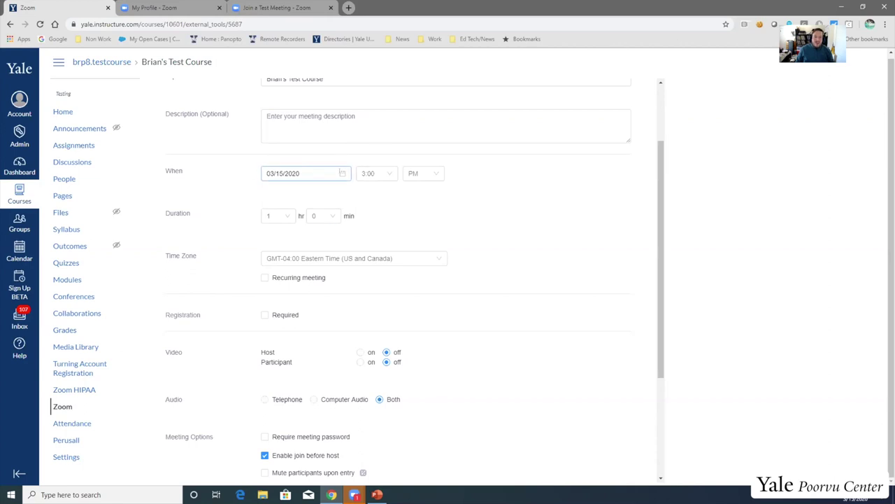
left_click(300, 173)
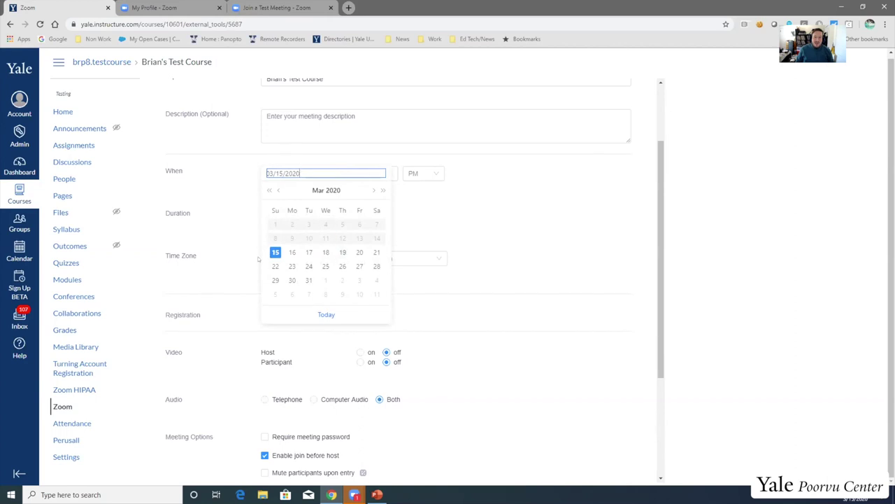
left_click(358, 252)
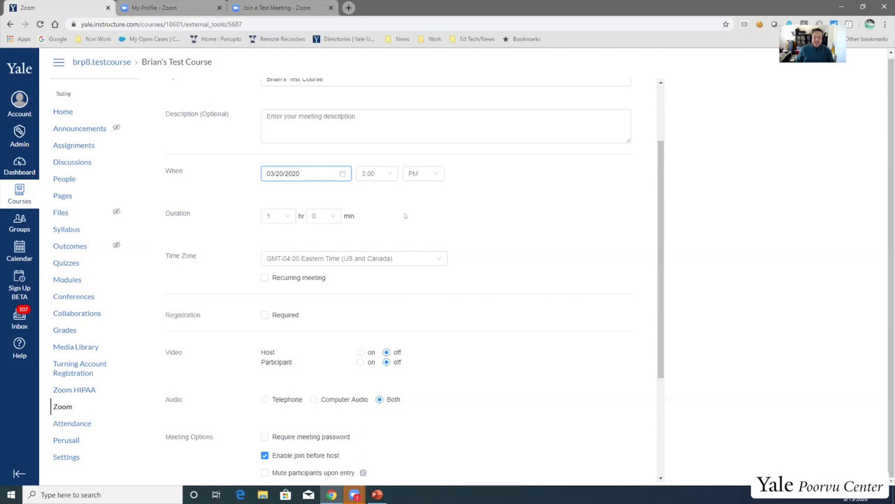
left_click(385, 175)
scroll(378, 209, "up", 1)
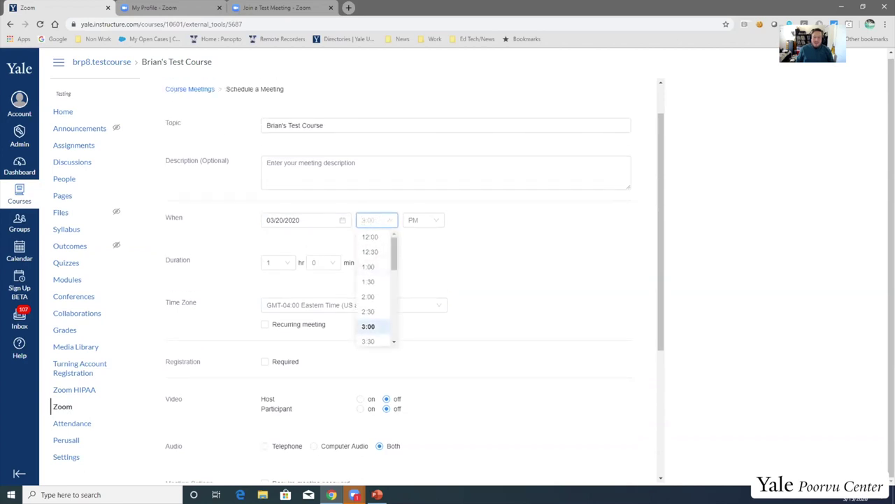
left_click(369, 237)
scroll(293, 249, "down", 1)
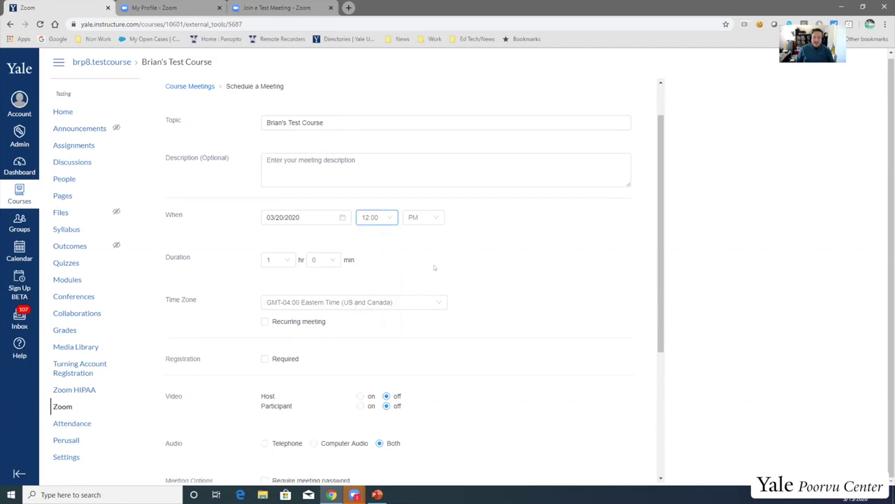
left_click(318, 216)
left_click(322, 246)
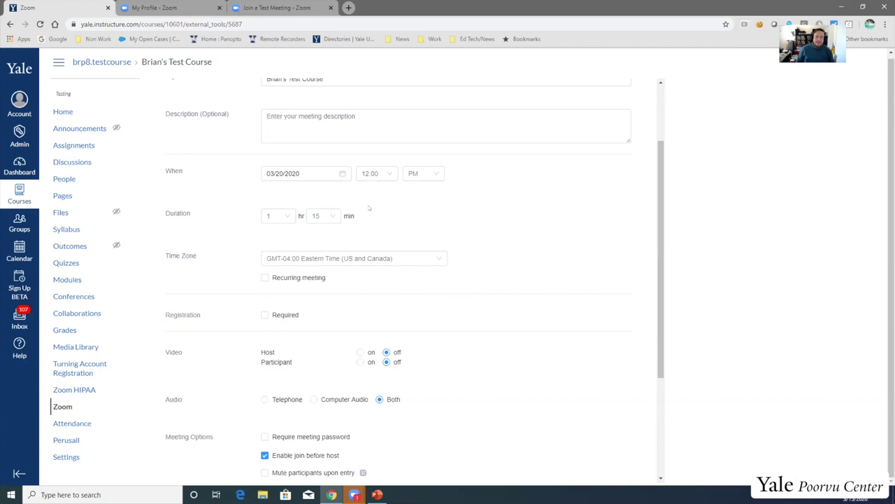
Step: Make the meeting recurring with a weekly recurrence
left_click(264, 278)
left_click(265, 280)
left_click(264, 278)
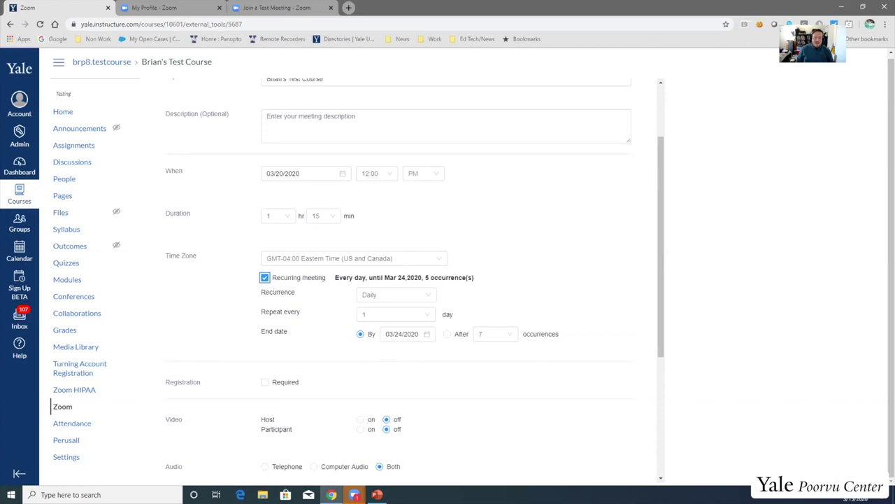
left_click(302, 174)
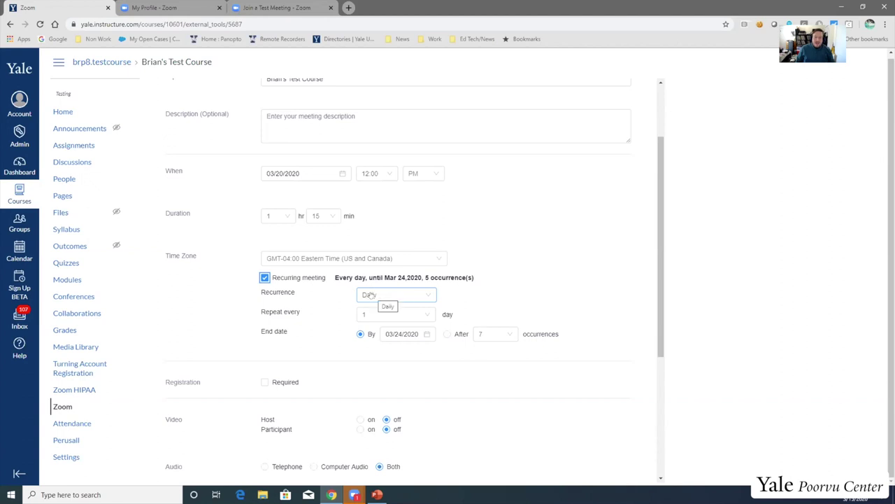
left_click(368, 295)
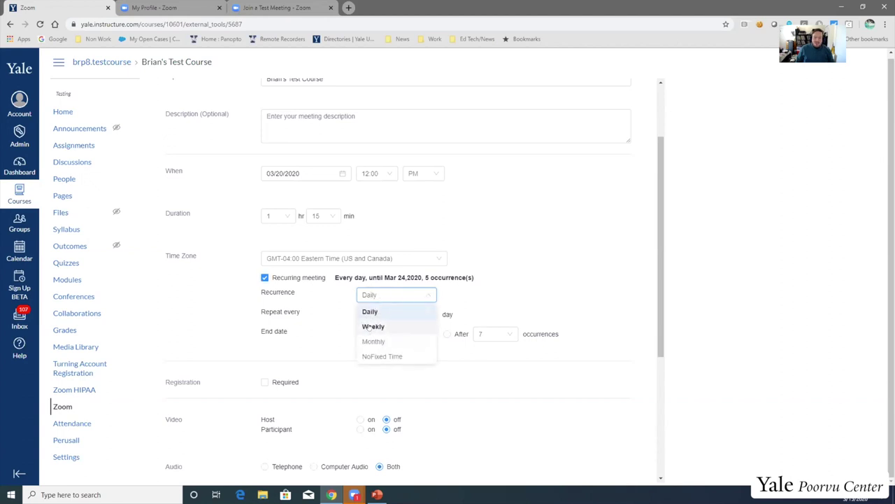
left_click(375, 326)
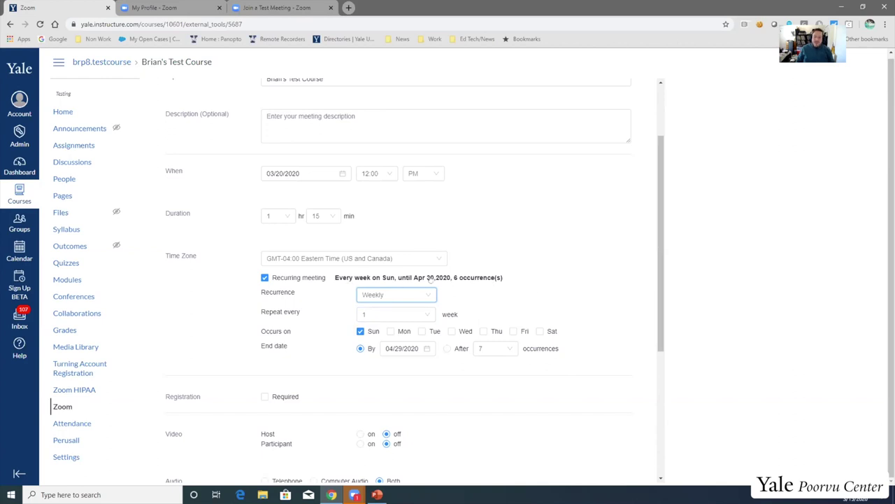
Step: Set the weekly recurrence to occur on Tuesday and Thursday only, with an end date of 04/20/2020
left_click(360, 331)
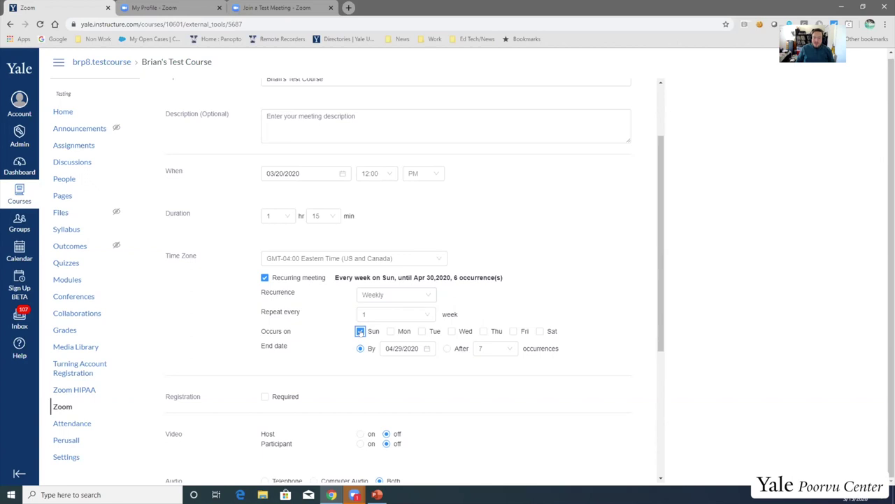
left_click(422, 331)
left_click(483, 332)
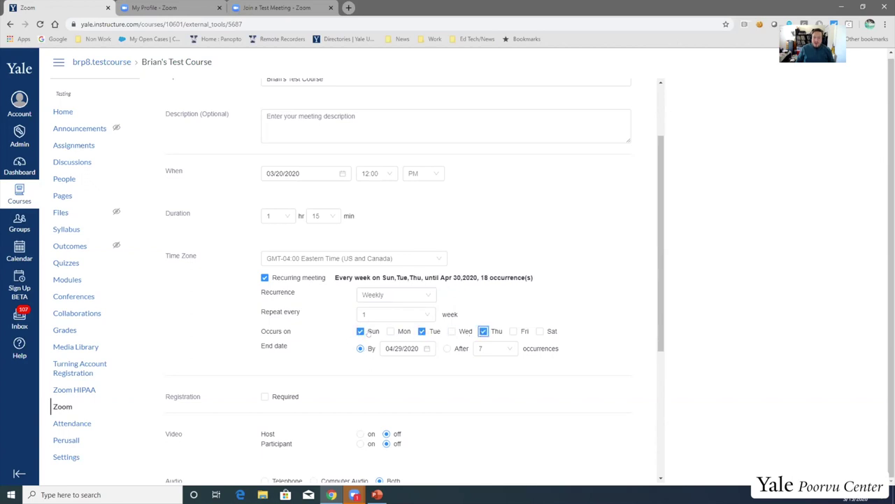
left_click(361, 332)
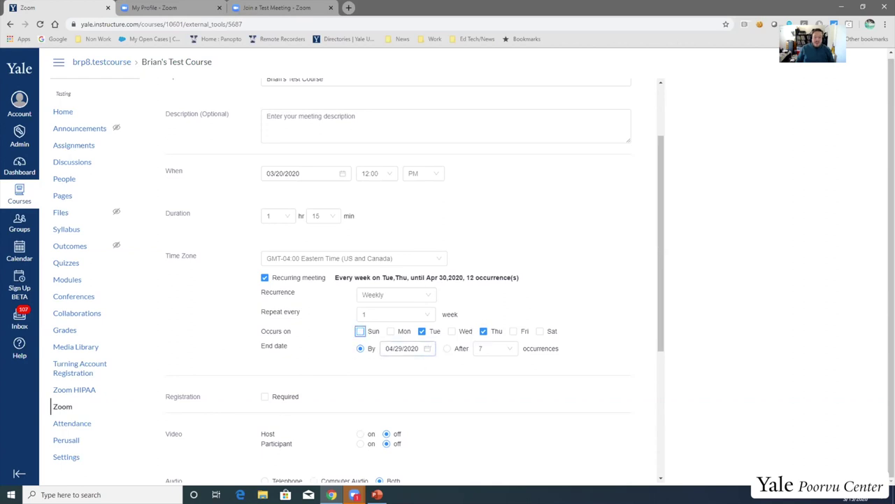
left_click(408, 347)
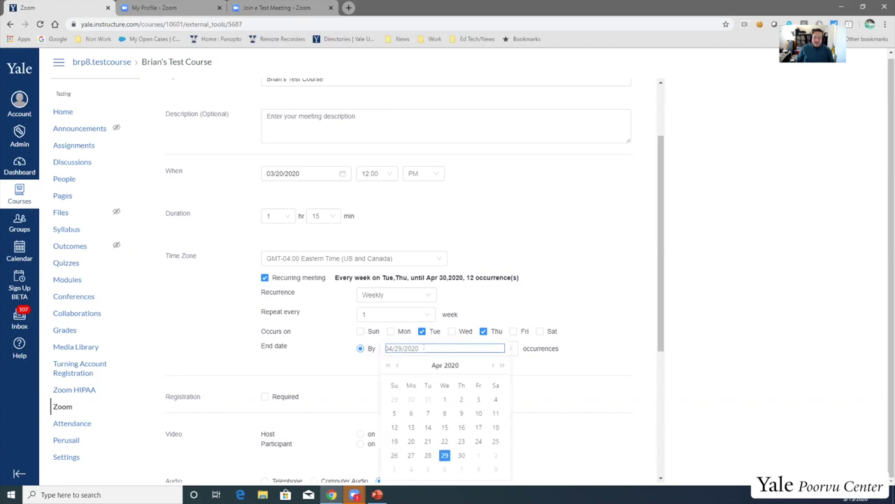
left_click(410, 441)
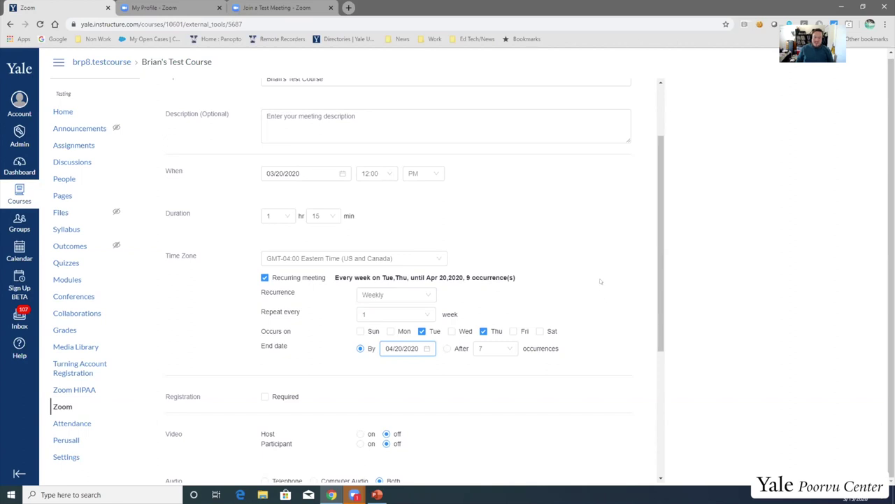
Step: Set the meeting's video to off for the host and on for participants
scroll(603, 284, "down", 3)
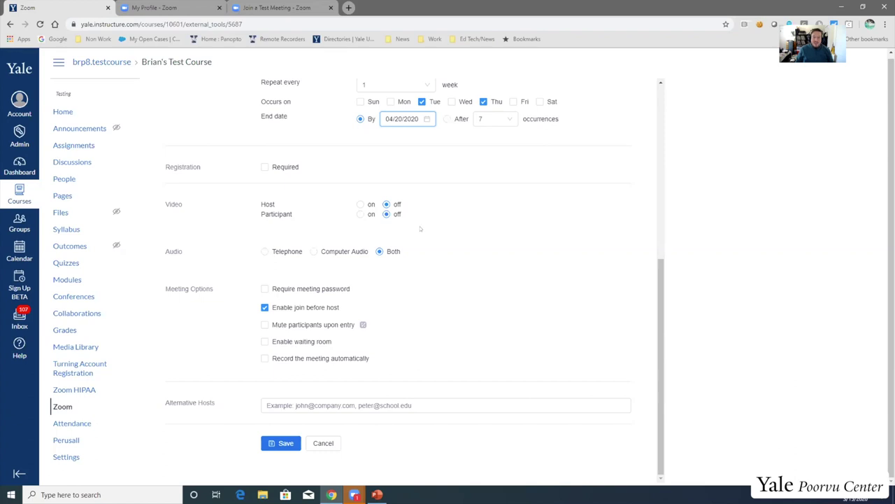
left_click(361, 205)
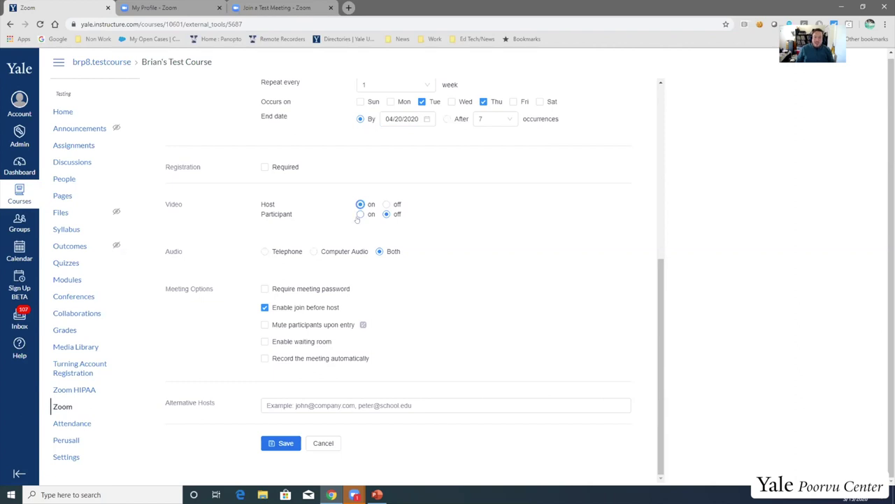
left_click(360, 214)
left_click(386, 204)
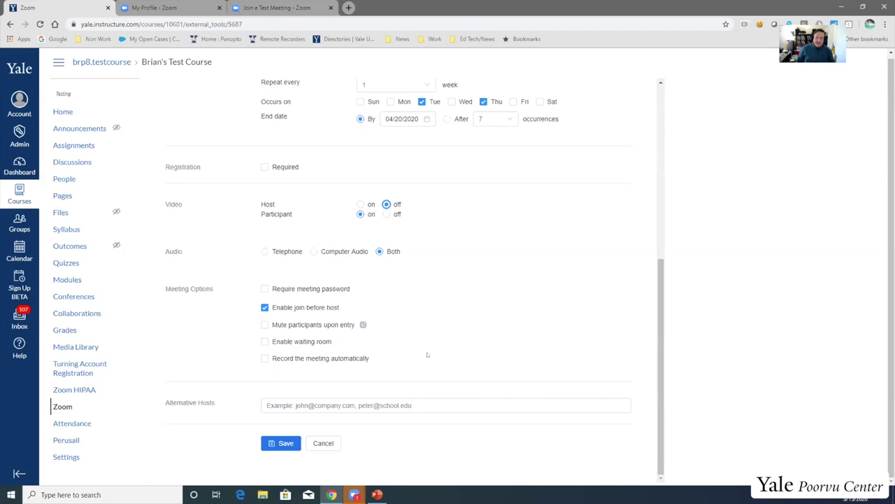
Step: Enable automatic recording of the meeting, stored in the cloud
left_click(263, 359)
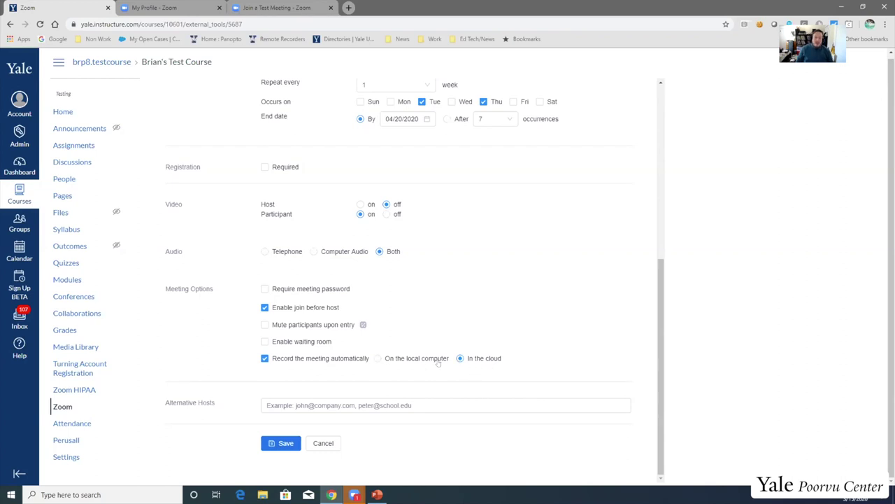
left_click(378, 358)
left_click(460, 358)
Step: Save the meeting with no alternative hosts and return to the course's list of upcoming Zoom meetings
left_click(191, 403)
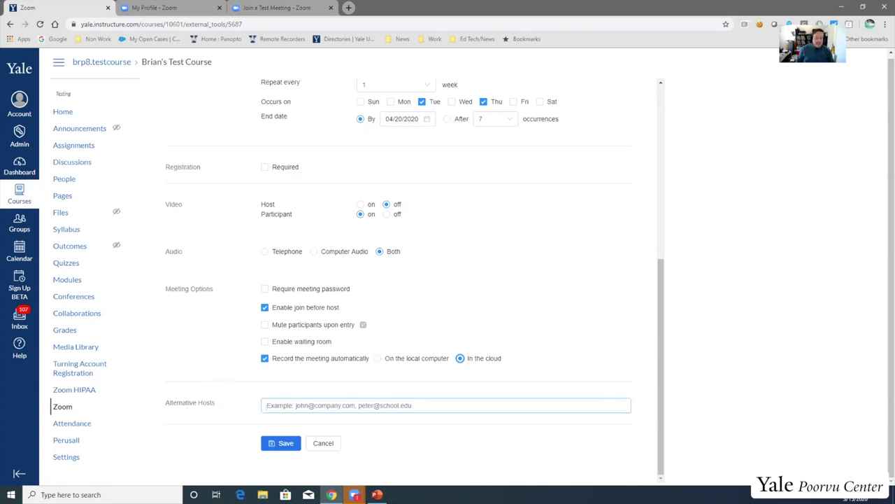
left_click(277, 404)
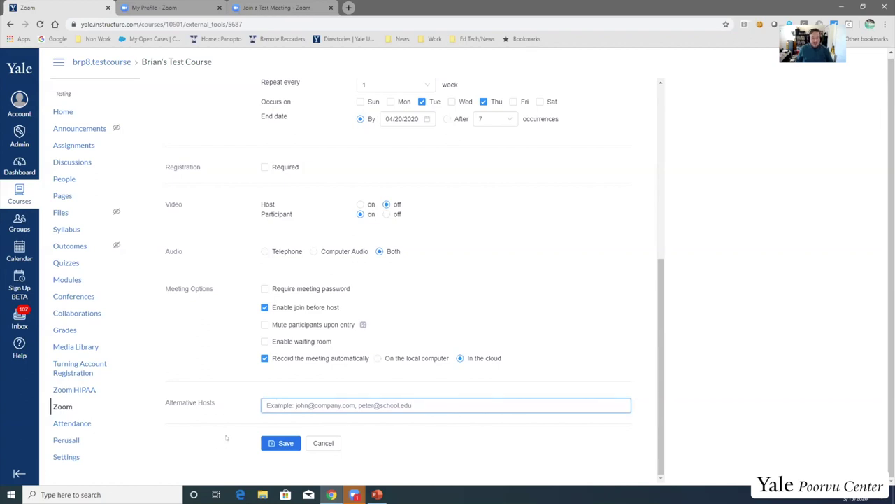
left_click(273, 444)
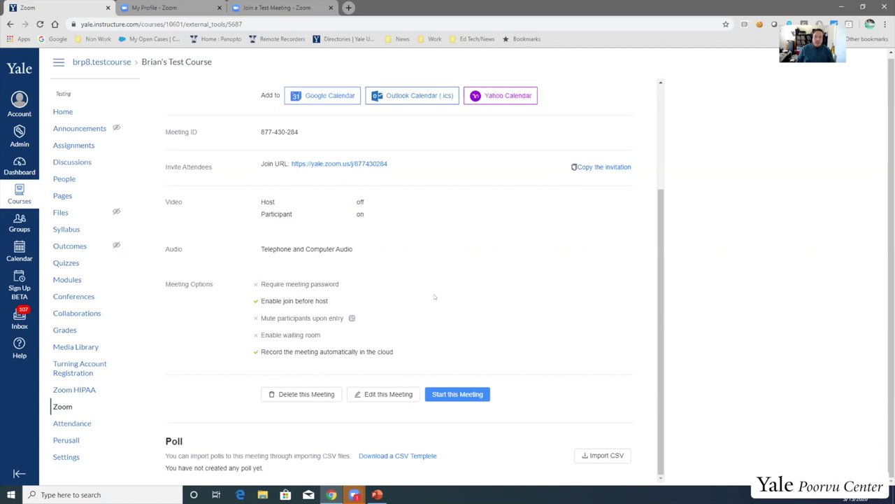
scroll(389, 81, "up", 2)
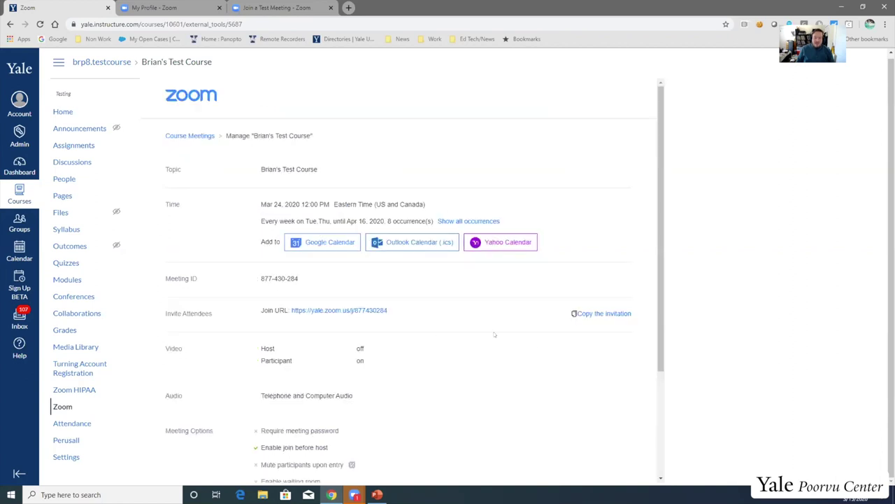
scroll(494, 334, "down", 1)
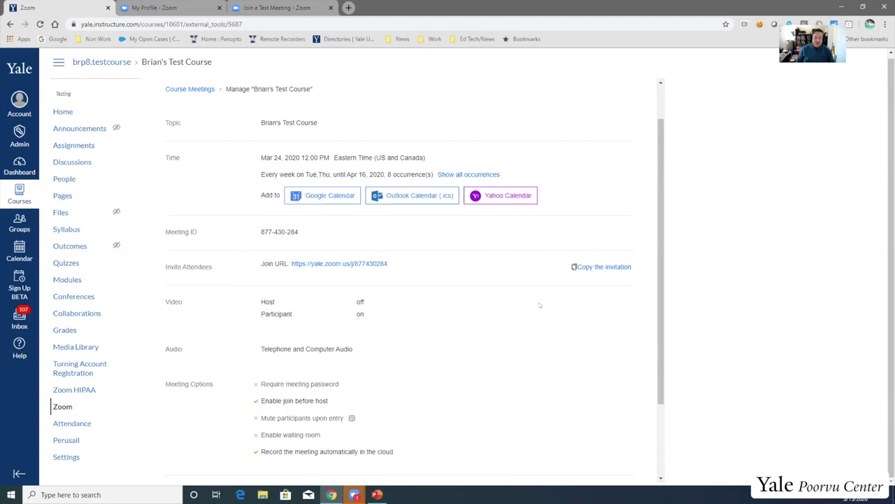
left_click(60, 407)
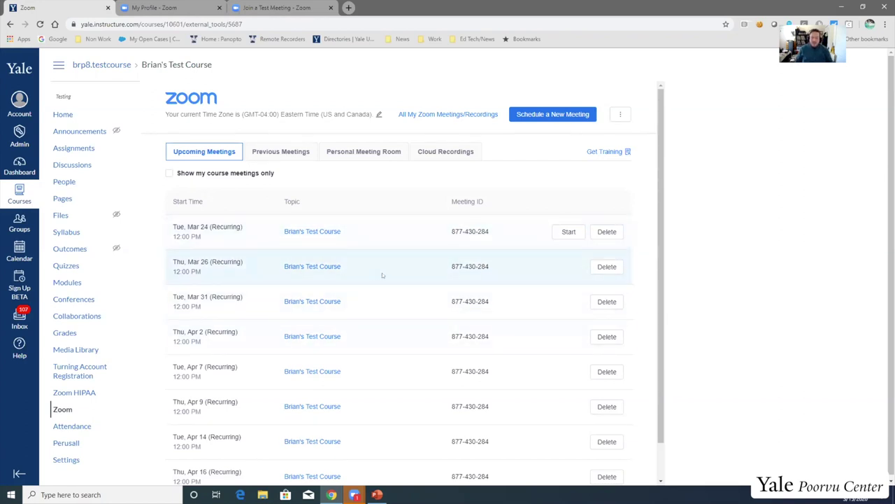
Step: Open the course in Student View and examine how students see the upcoming Zoom meetings
left_click(62, 115)
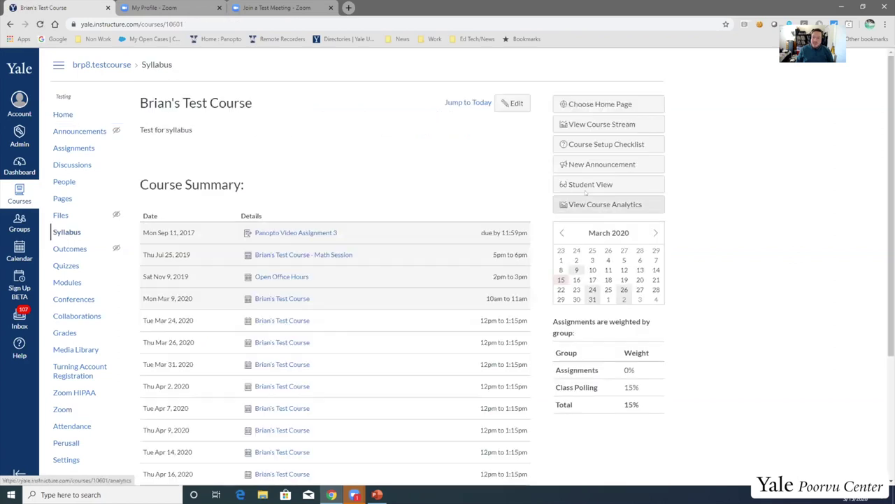
left_click(585, 184)
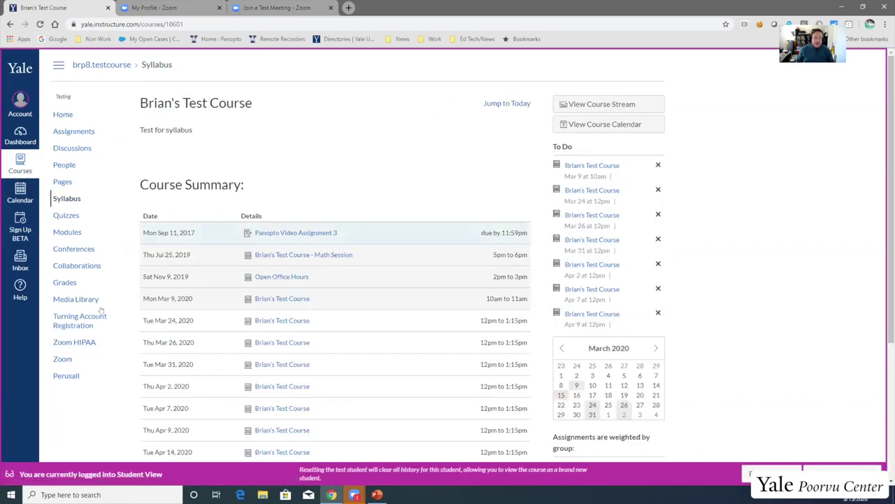
left_click(61, 360)
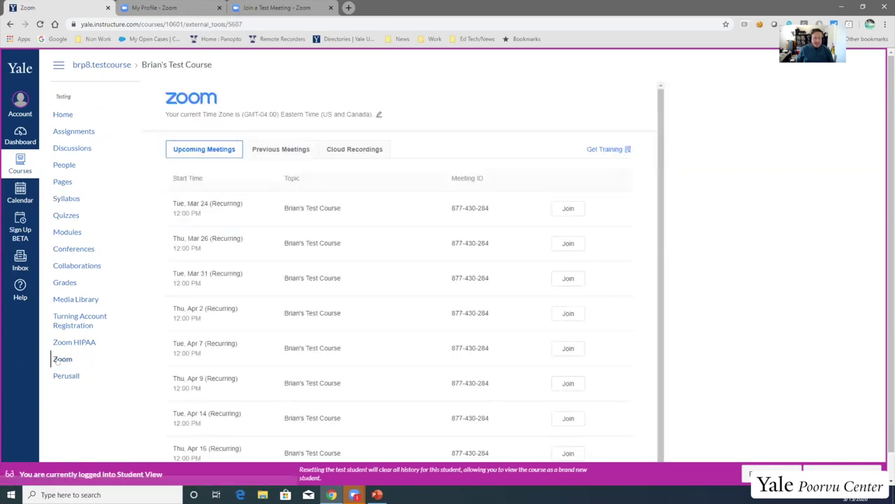
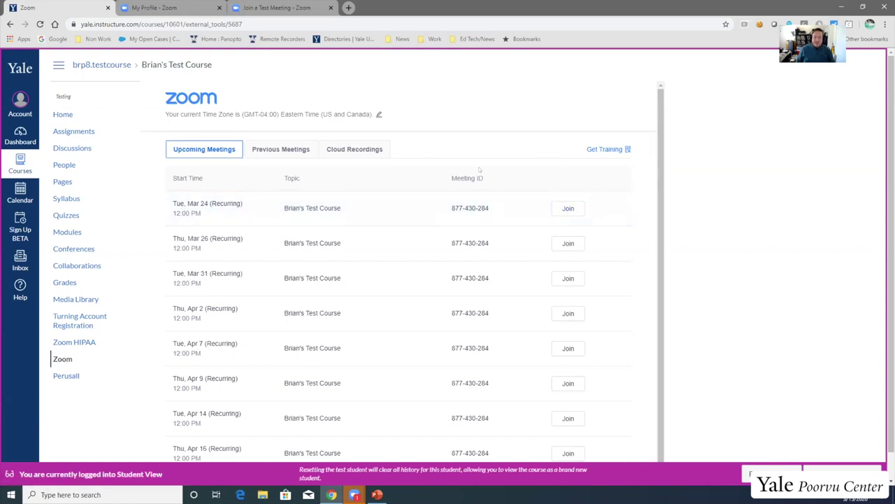
Step: Leave Student View and start the Tue, Mar 24 Zoom meeting from the upcoming meetings list
left_click(843, 473)
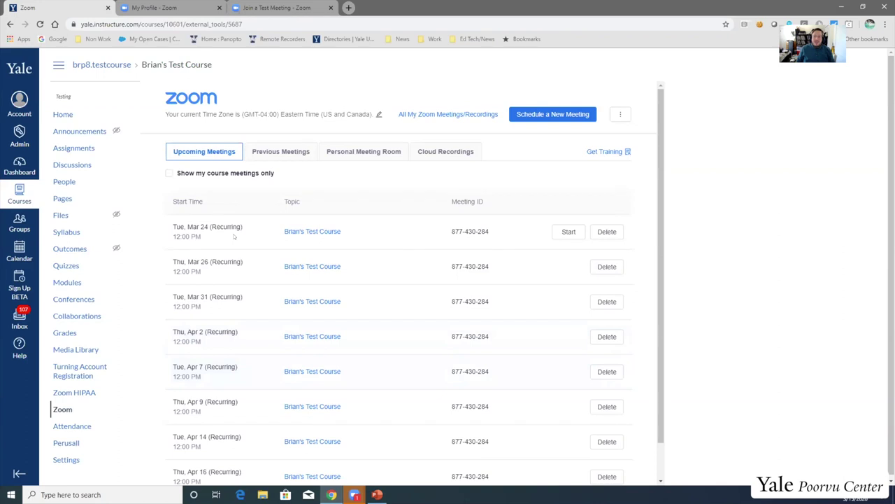
left_click(564, 236)
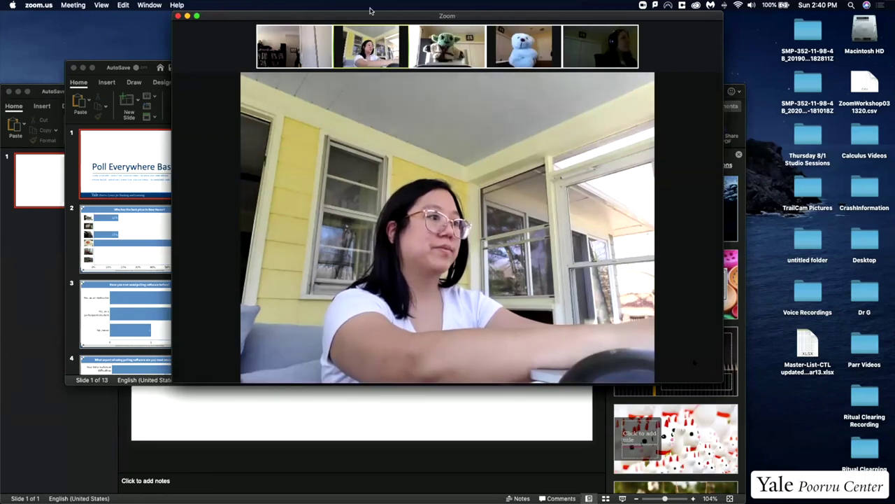
Step: Enlarge the Zoom meeting window and reposition it on the desktop
left_click_drag(368, 13, 343, 22)
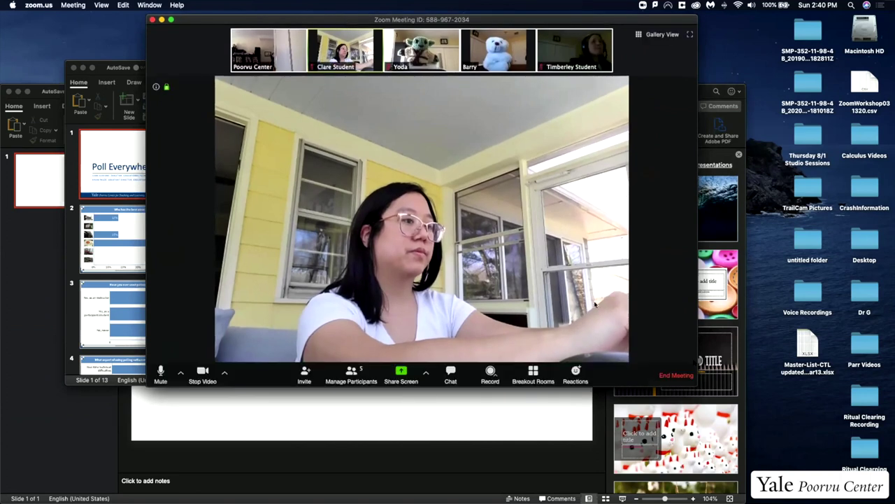
left_click_drag(694, 384, 749, 437)
left_click_drag(357, 26, 334, 26)
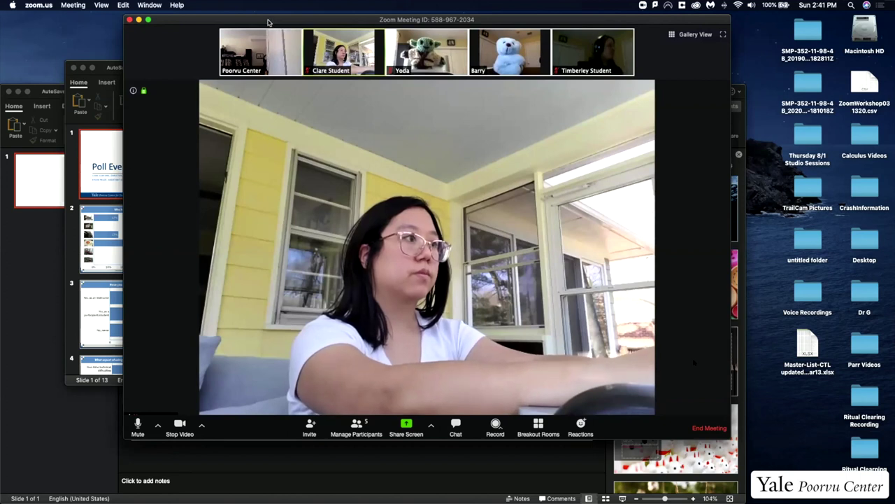
left_click_drag(269, 24, 263, 23)
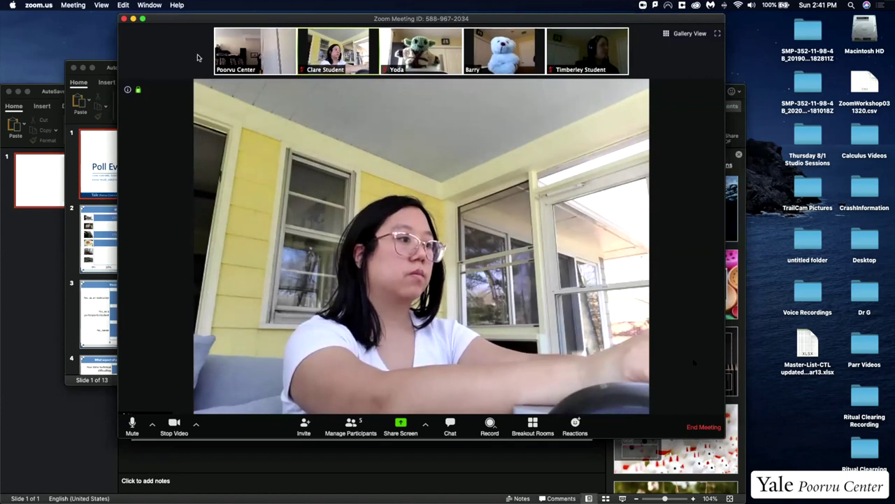
mouse_move(532, 46)
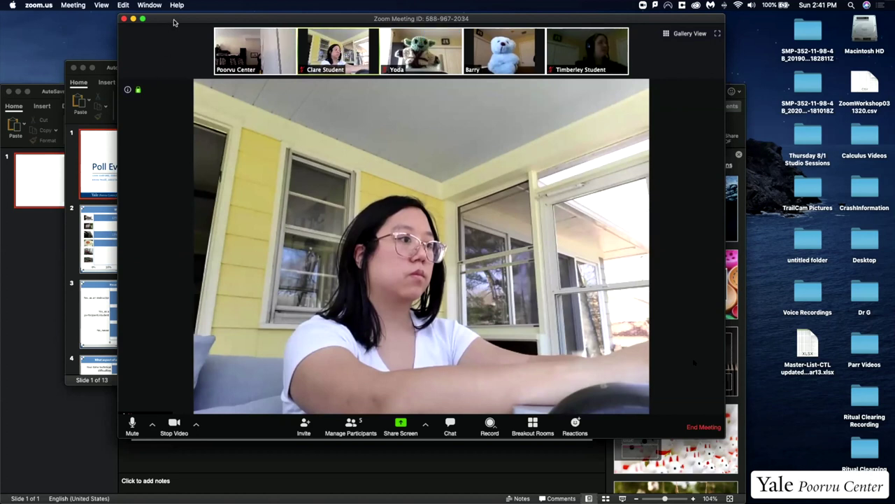
left_click_drag(176, 21, 165, 23)
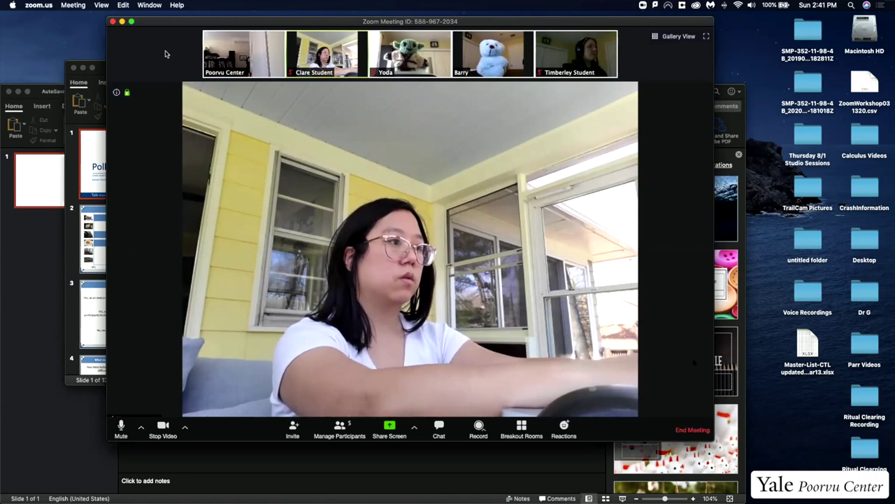
mouse_move(318, 70)
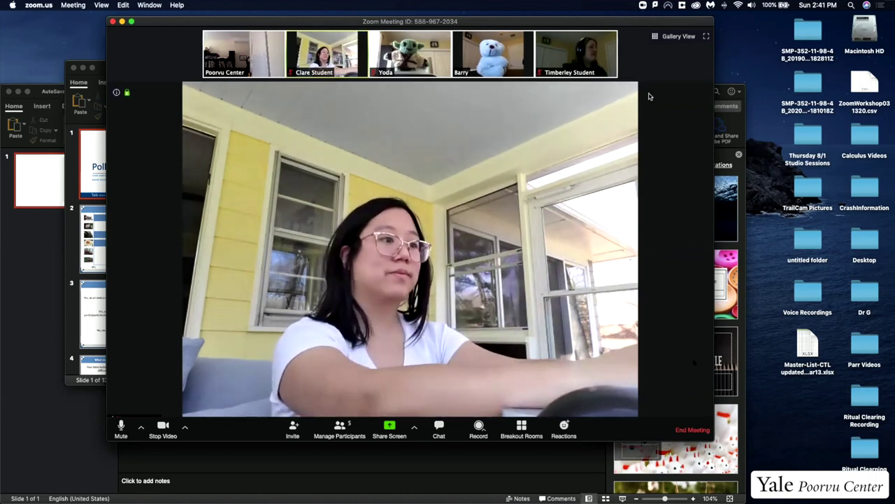
Step: Show the meeting participants in Gallery View and switch back to Speaker View
left_click_drag(660, 23, 652, 23)
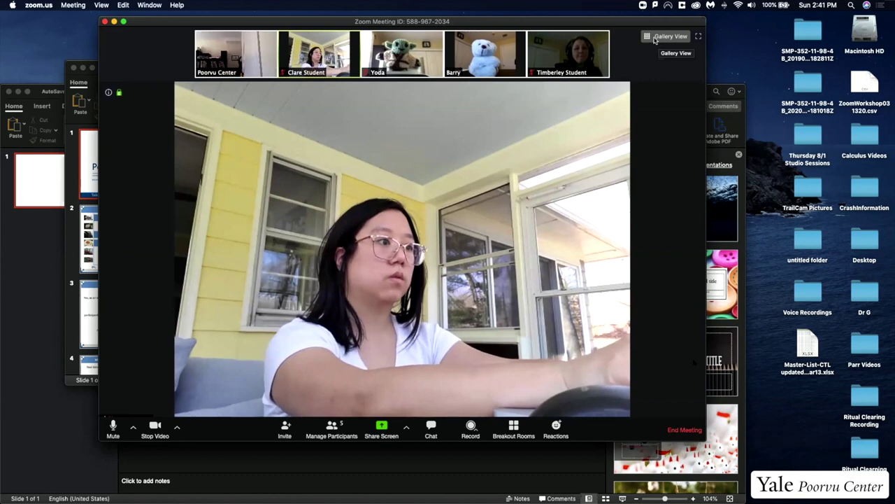
left_click(655, 37)
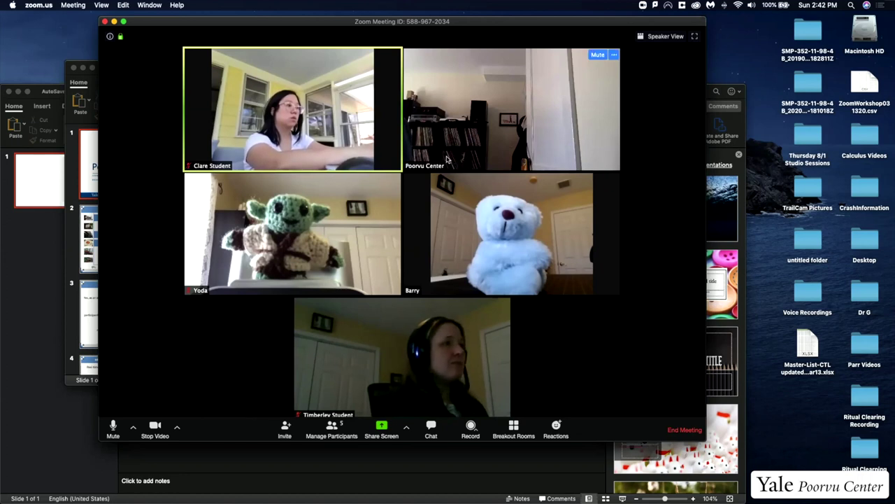
left_click_drag(314, 23, 310, 35)
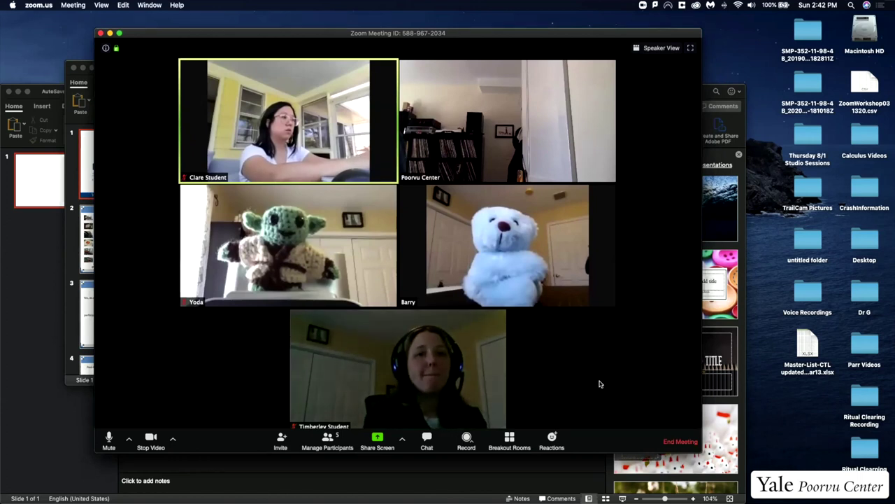
left_click(645, 48)
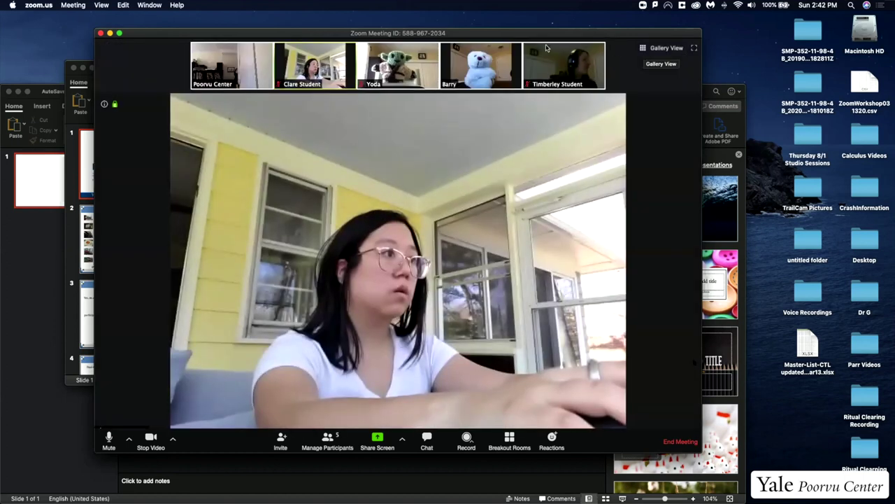
left_click_drag(250, 36, 241, 28)
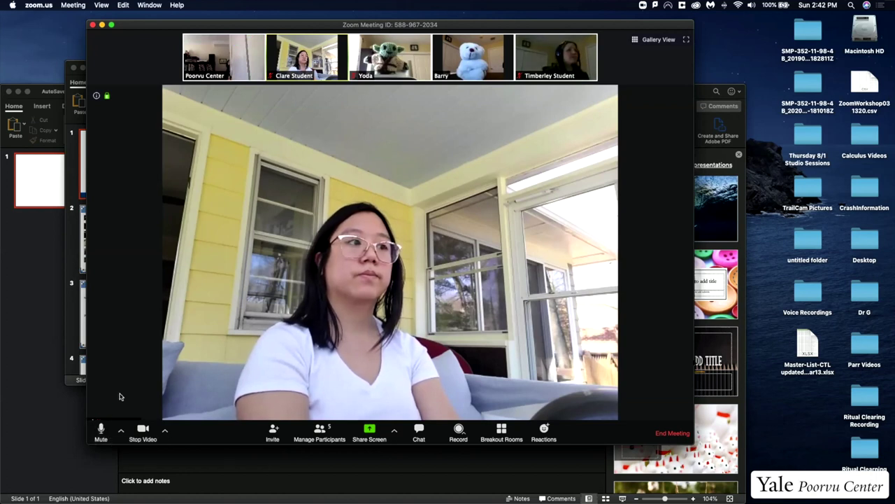
Step: Mute and unmute the host's microphone, and stop the host's video
left_click(101, 430)
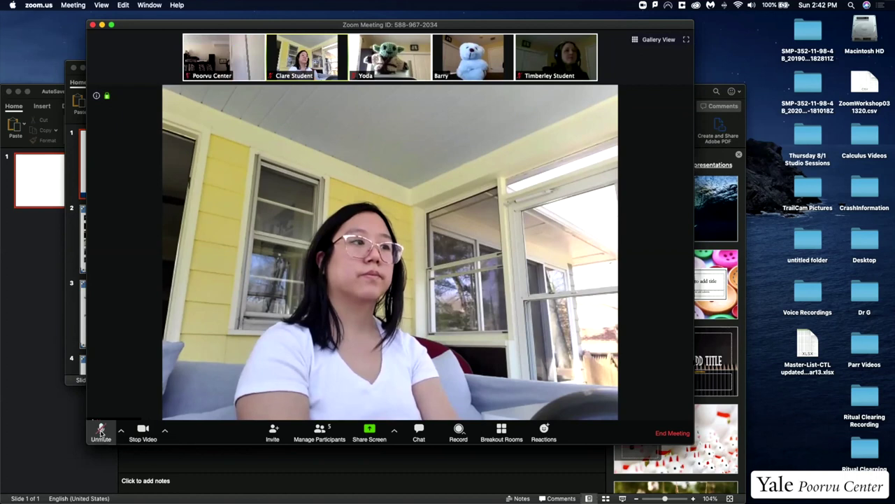
left_click(101, 431)
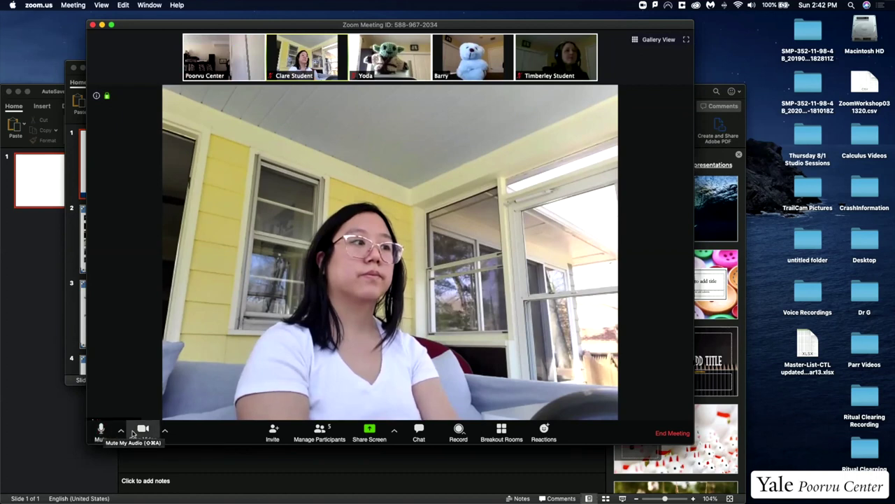
left_click(143, 429)
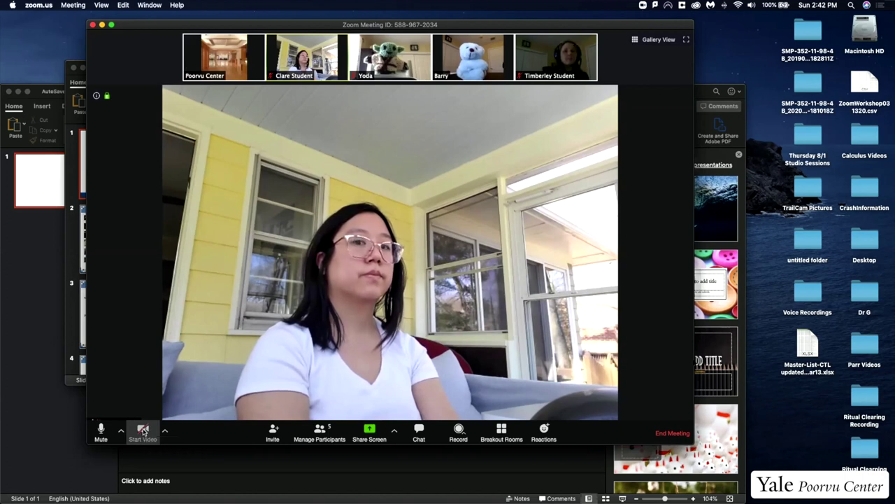
Step: Restart the host's video and review the microphone, speaker and camera options
left_click(143, 429)
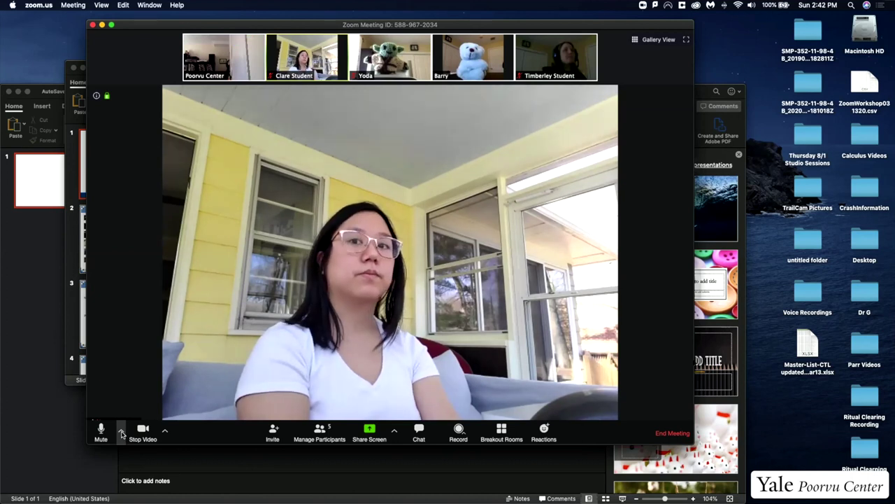
left_click(121, 434)
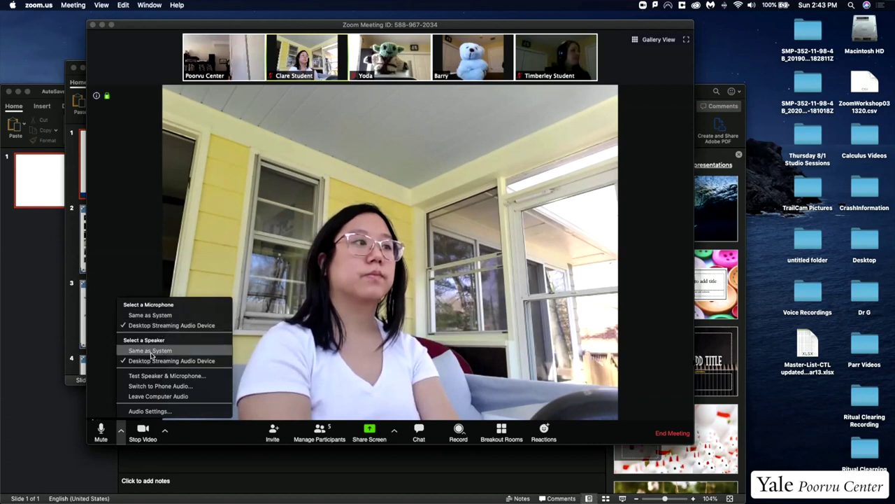
left_click(189, 439)
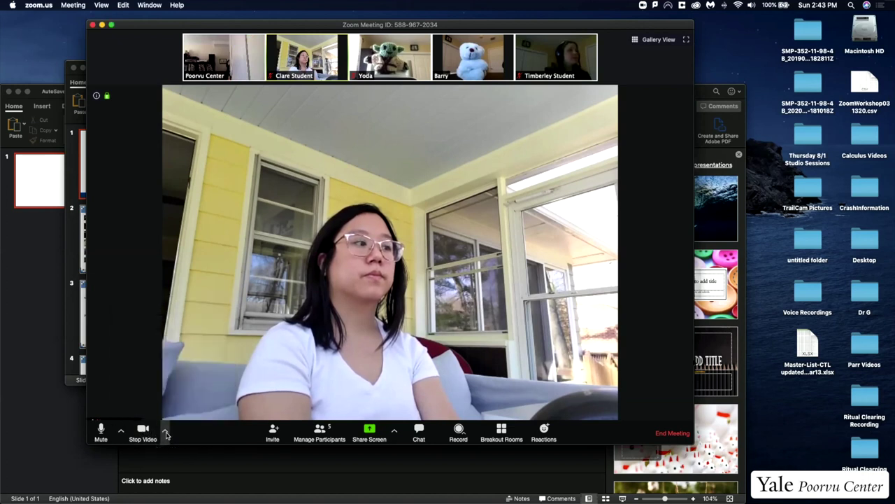
left_click(165, 432)
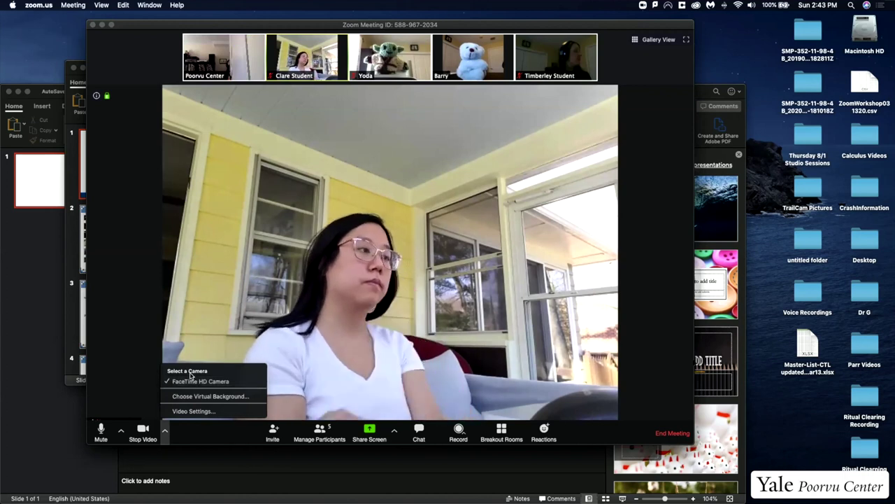
left_click(188, 438)
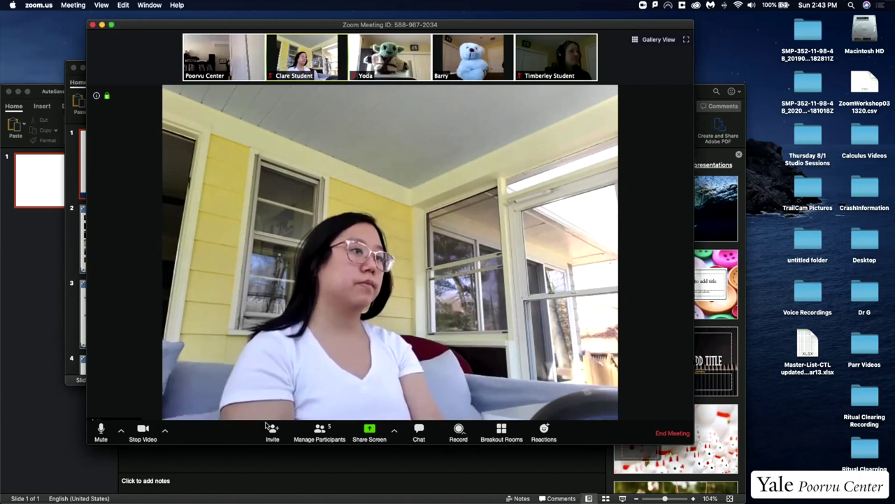
Step: Show the participants list and shift the meeting window toward the left edge of the desktop
left_click(322, 433)
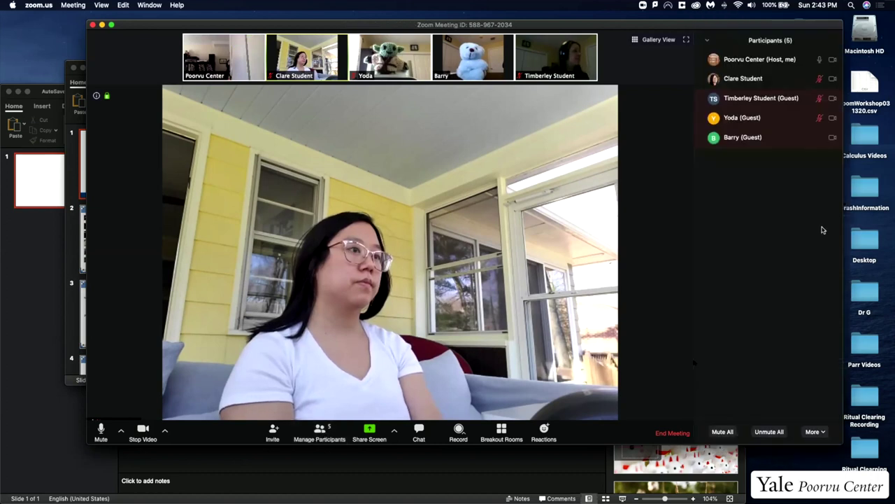
left_click_drag(728, 21, 690, 21)
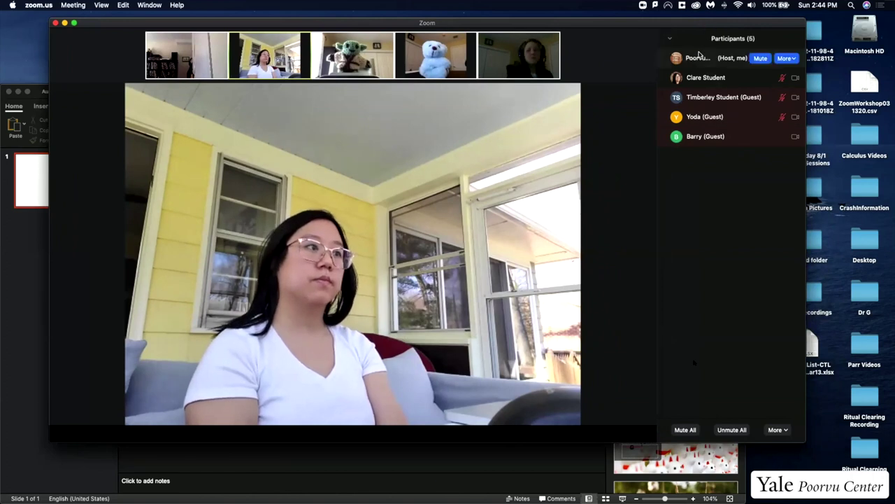
left_click_drag(699, 24, 674, 28)
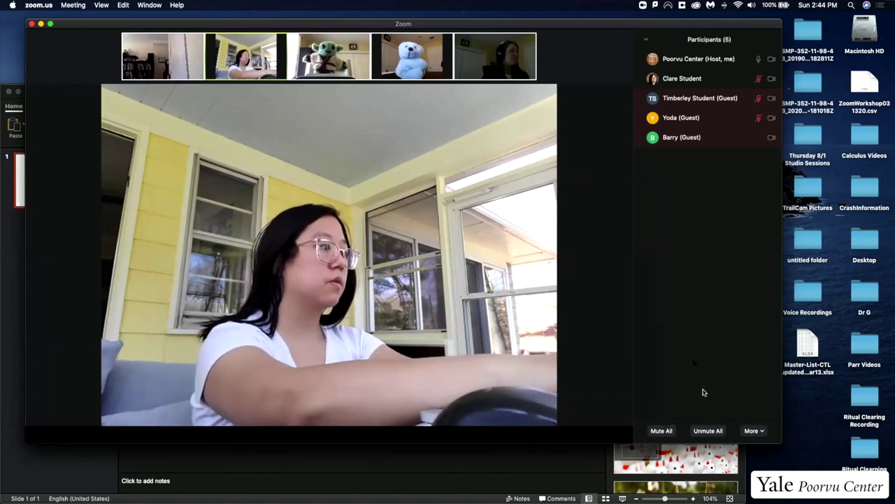
Step: Mute all current and new participants while still allowing them to unmute themselves
left_click(661, 431)
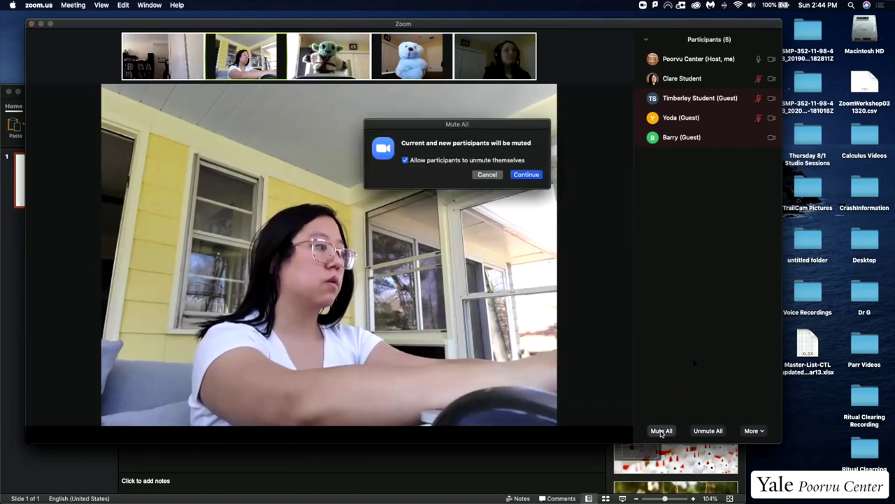
left_click_drag(487, 126, 456, 129)
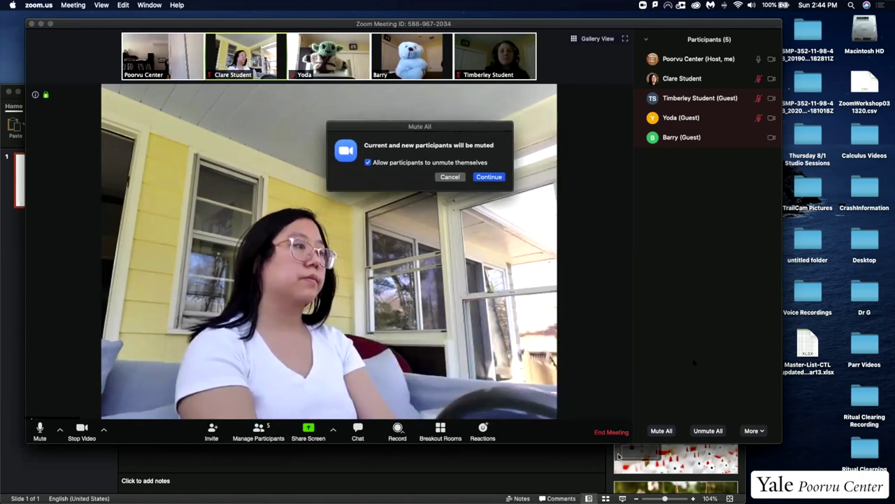
left_click_drag(442, 128, 431, 132)
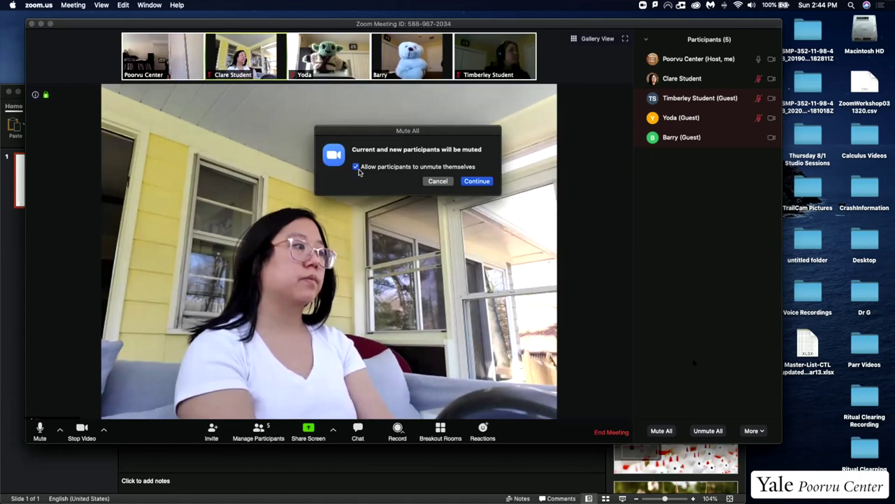
left_click_drag(377, 132, 364, 138)
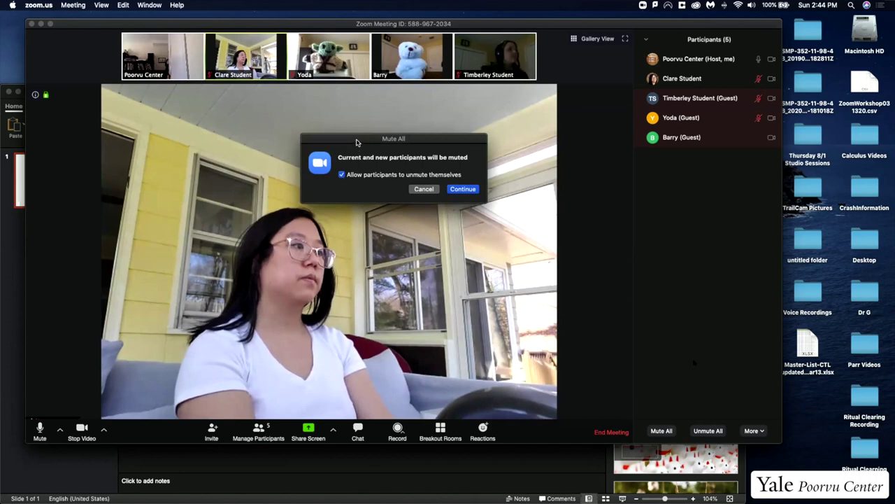
left_click_drag(357, 142, 355, 138)
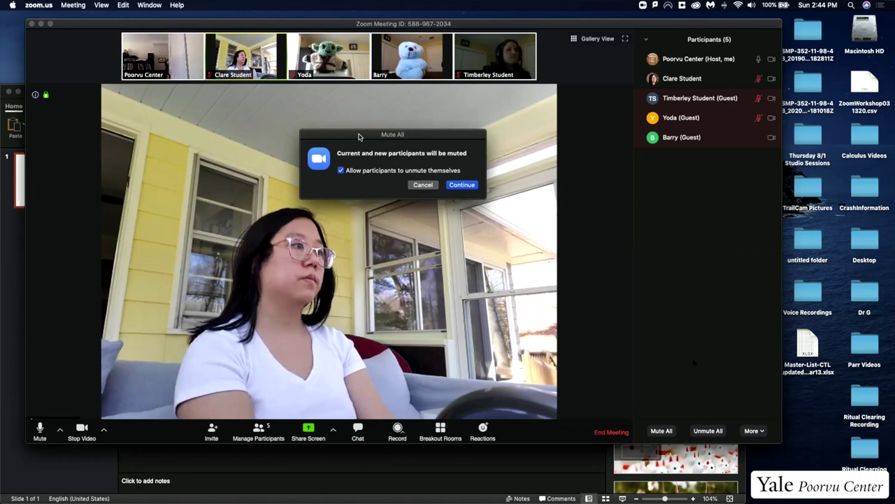
left_click_drag(359, 137, 358, 132)
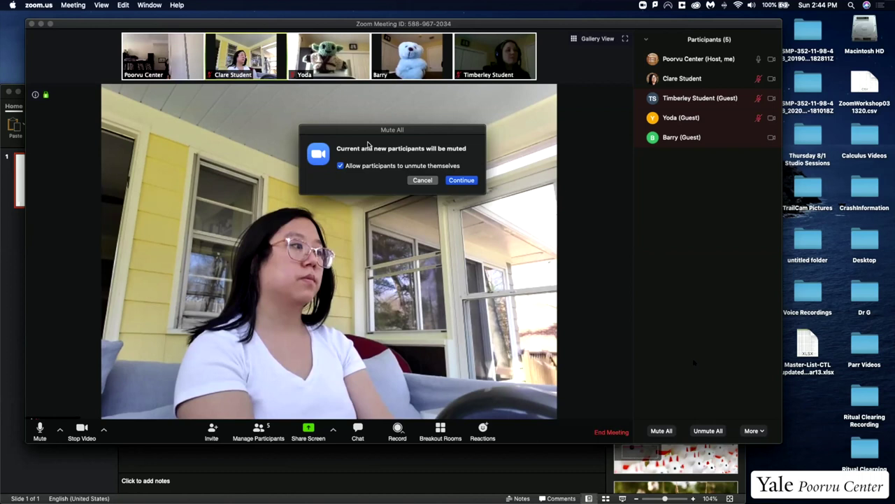
left_click_drag(354, 133, 357, 131)
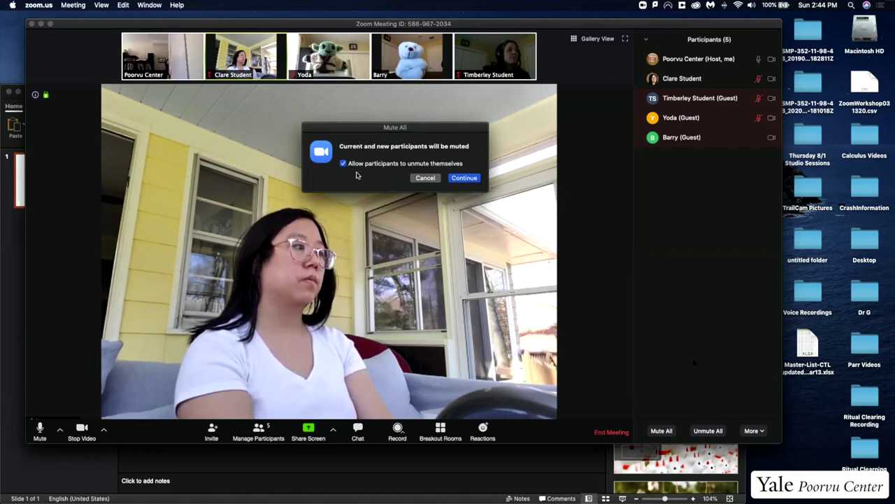
left_click_drag(422, 134, 426, 135)
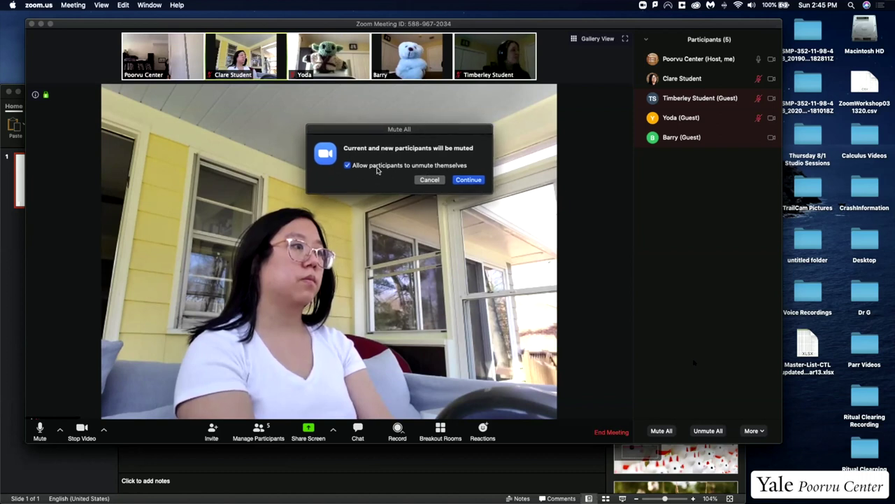
left_click(469, 181)
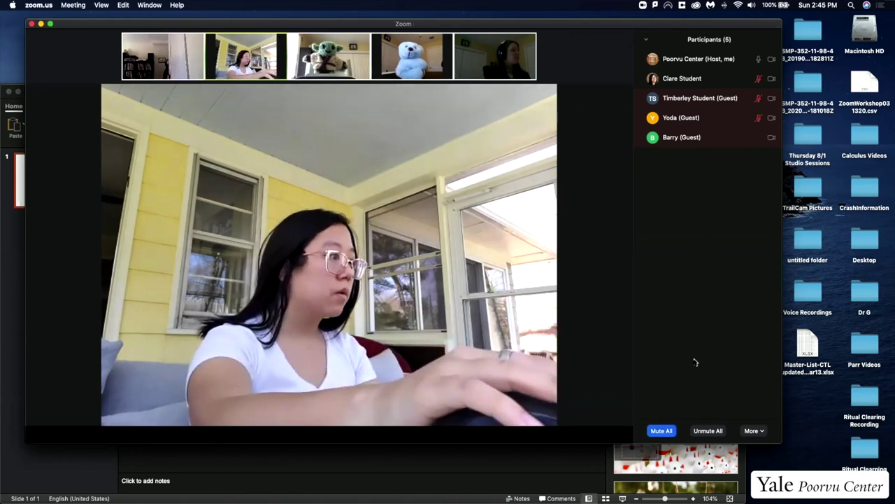
Step: Unmute all participants and review the additional host options available for Yoda
left_click(709, 431)
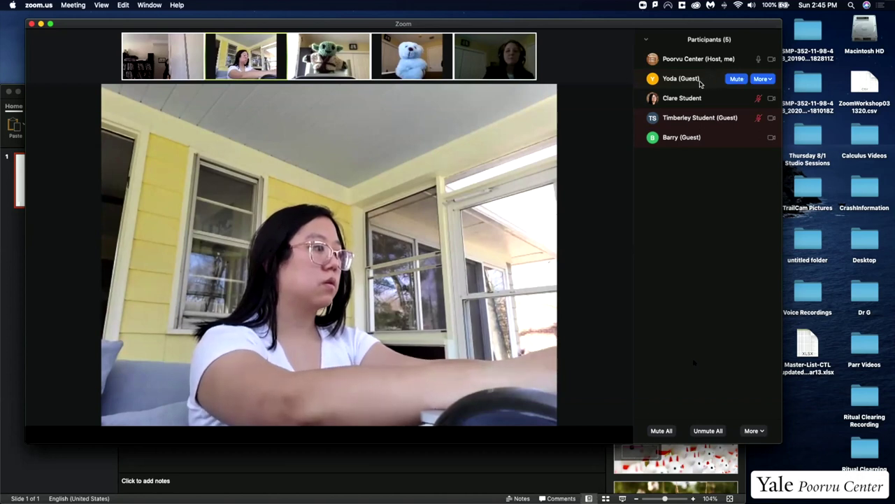
left_click(763, 79)
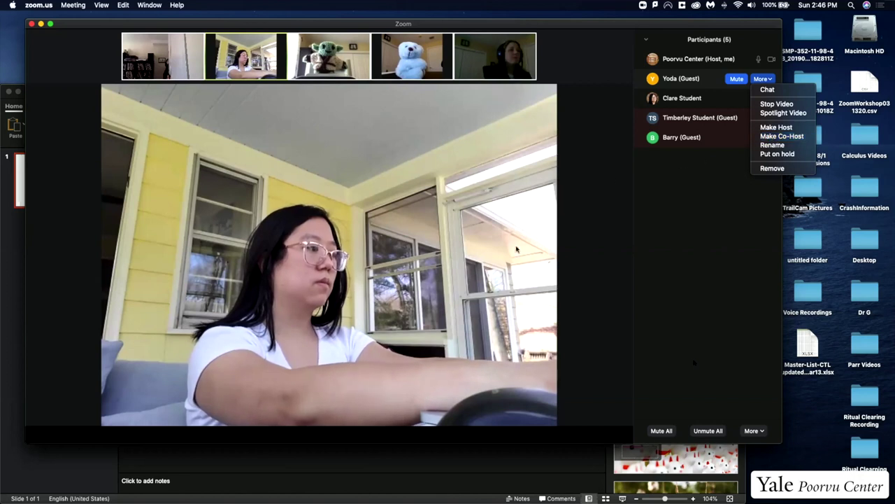
left_click(696, 198)
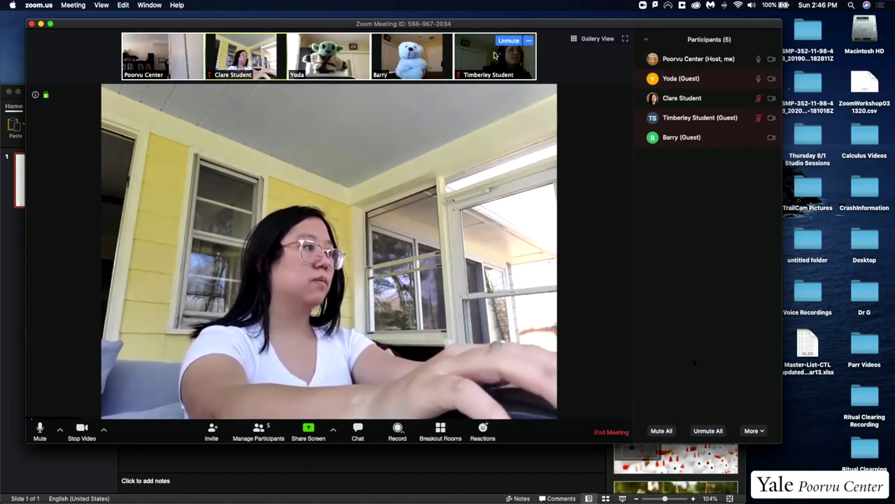
Step: Pin the headset-wearing guest student's video, switch the pin to the host's video and back, and unpin it
left_click(529, 41)
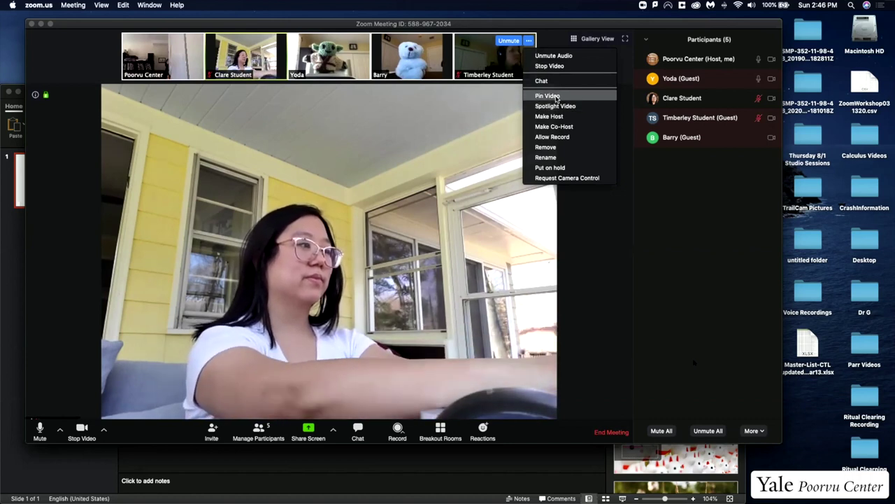
left_click(553, 97)
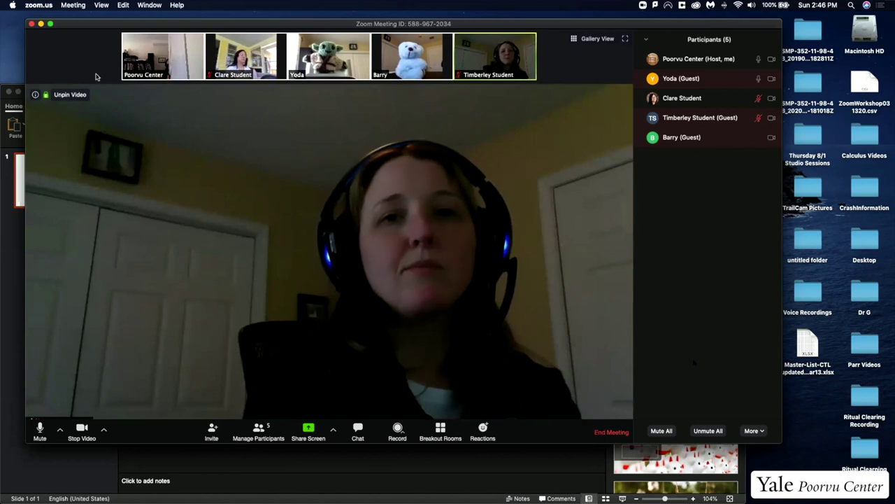
left_click(196, 41)
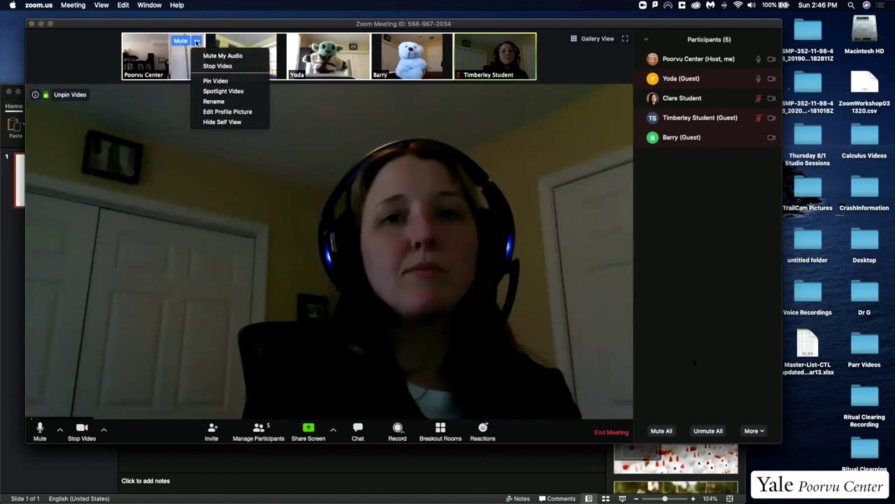
left_click(208, 80)
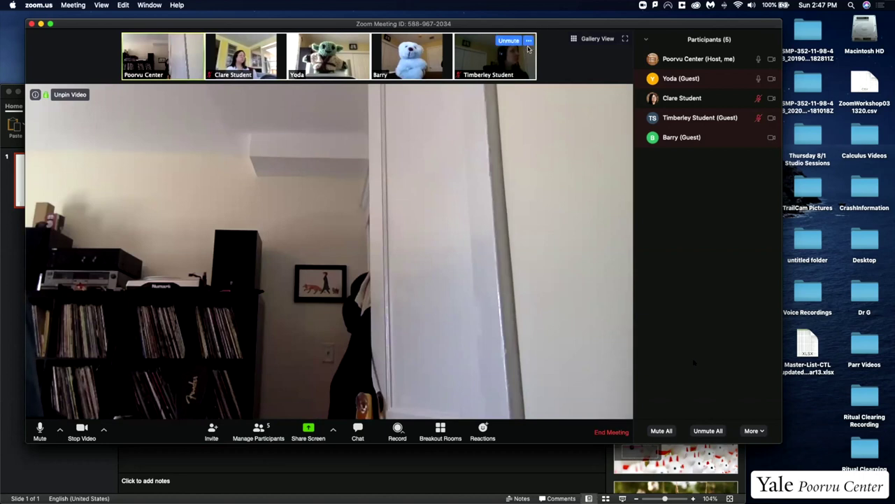
left_click(530, 42)
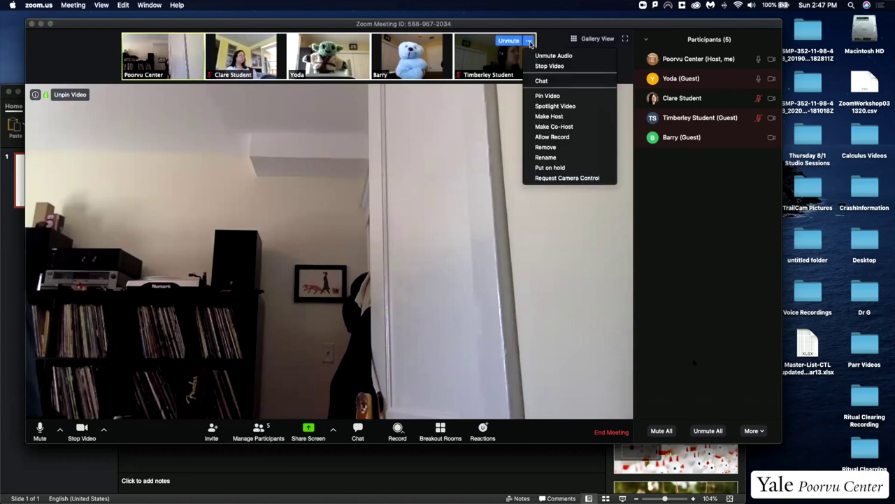
left_click(538, 96)
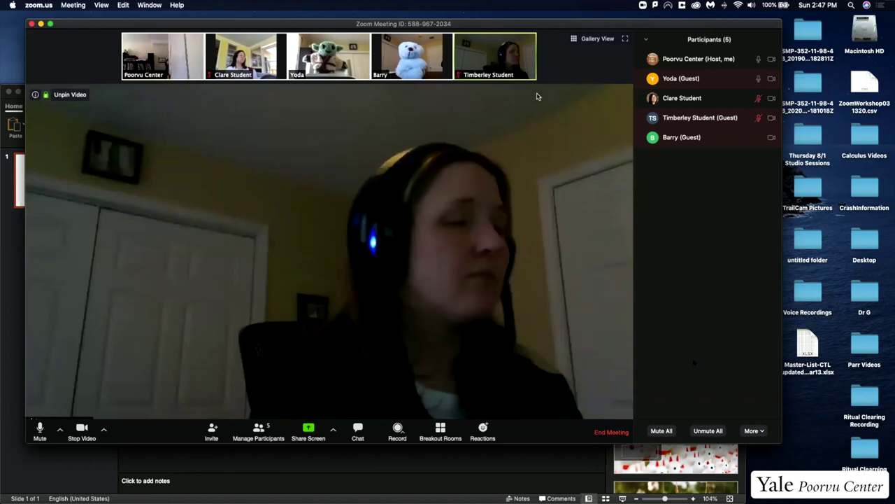
left_click(72, 96)
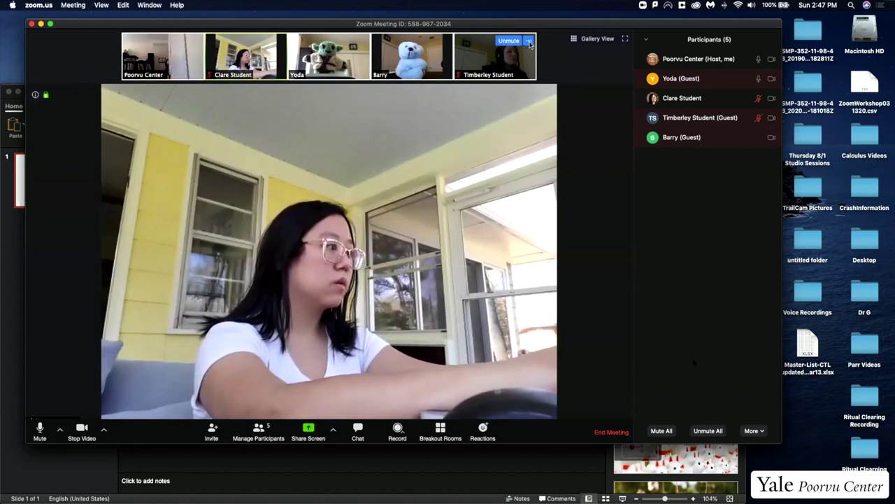
Step: Spotlight the headset-wearing guest student's video
left_click(529, 41)
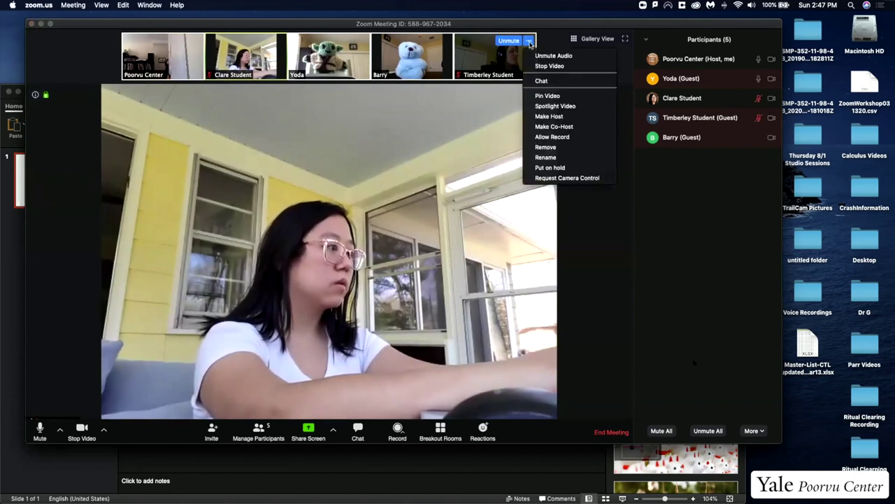
left_click(549, 106)
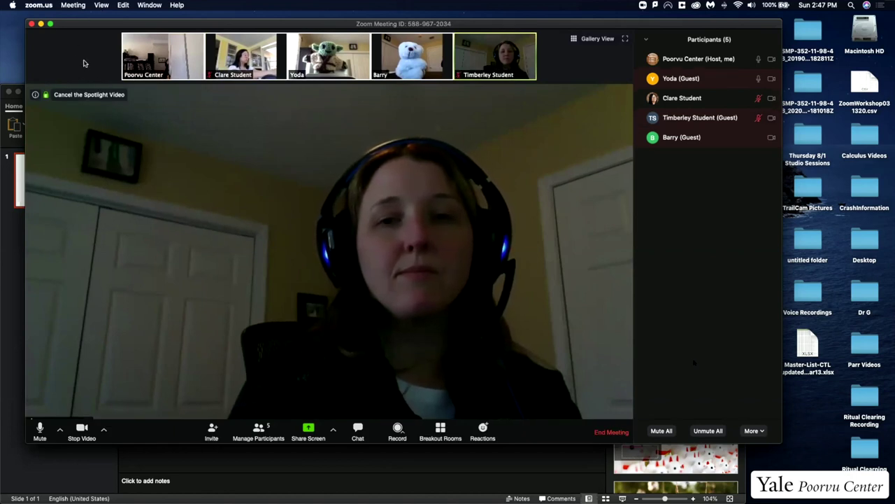
left_click_drag(97, 25, 94, 30)
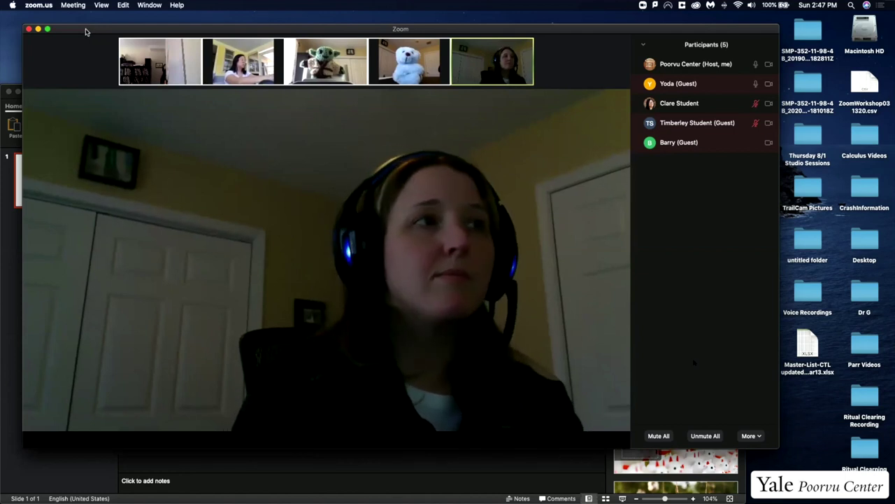
mouse_move(557, 72)
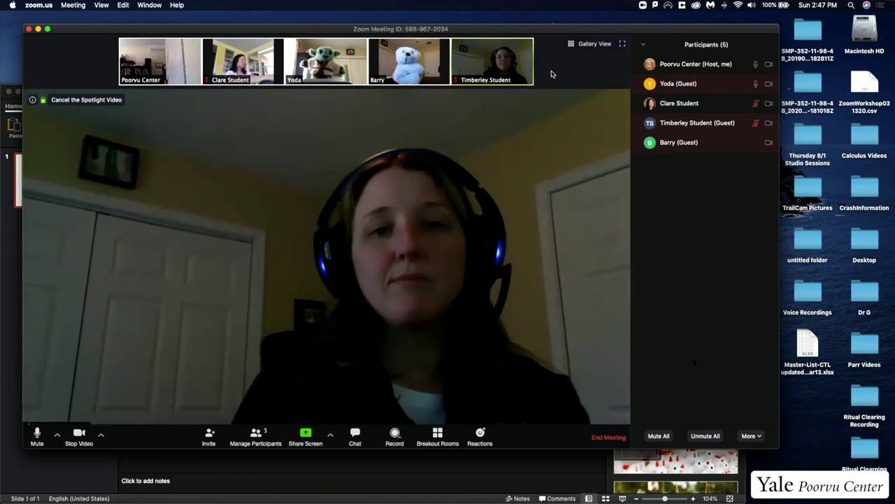
mouse_move(528, 56)
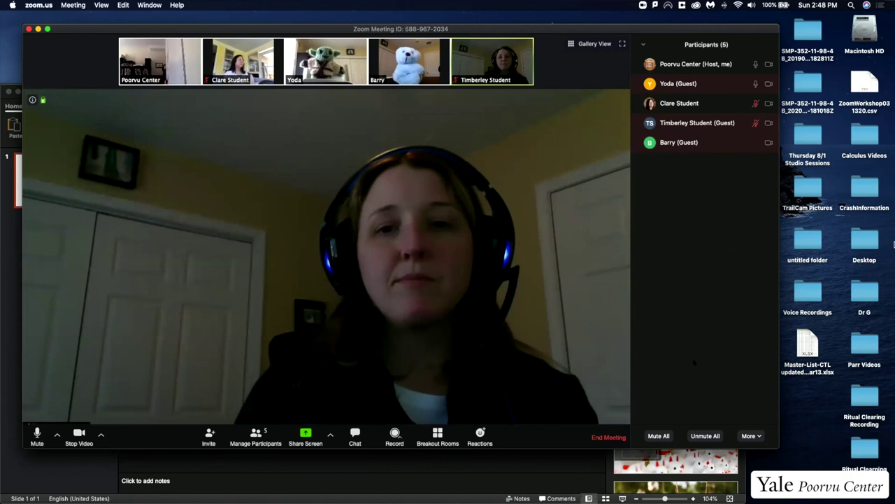
left_click_drag(538, 31, 537, 25)
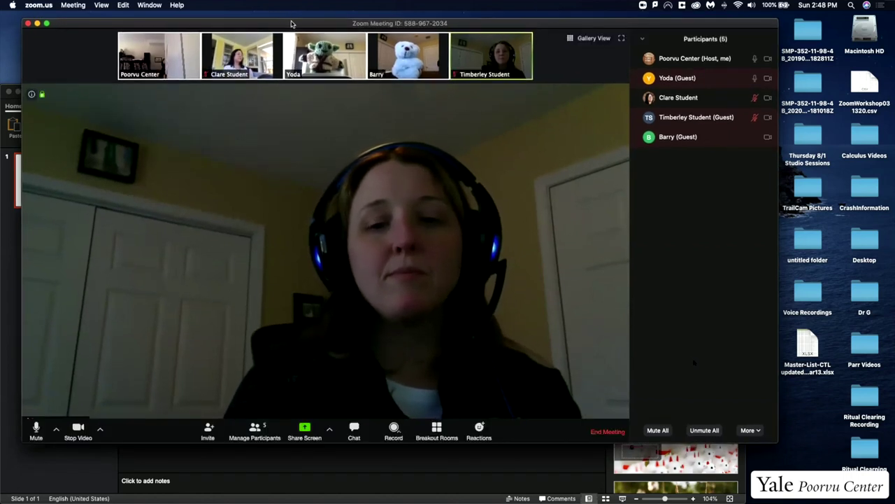
left_click_drag(292, 25, 293, 22)
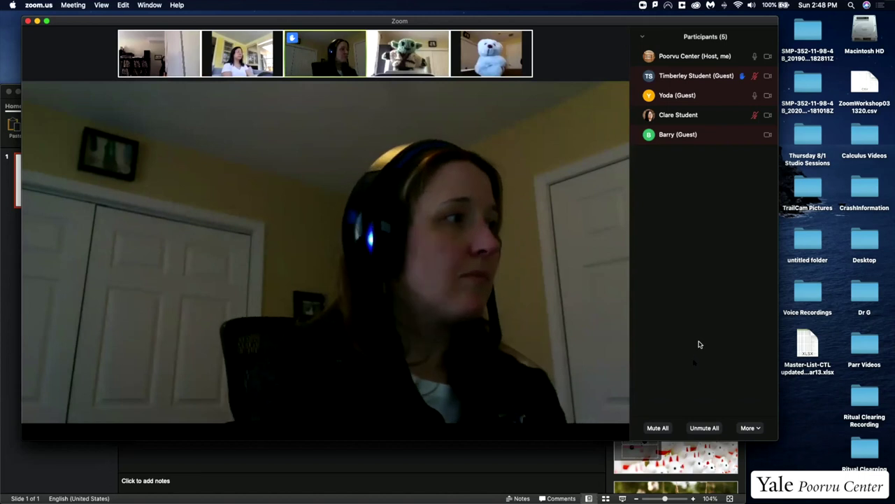
mouse_move(655, 396)
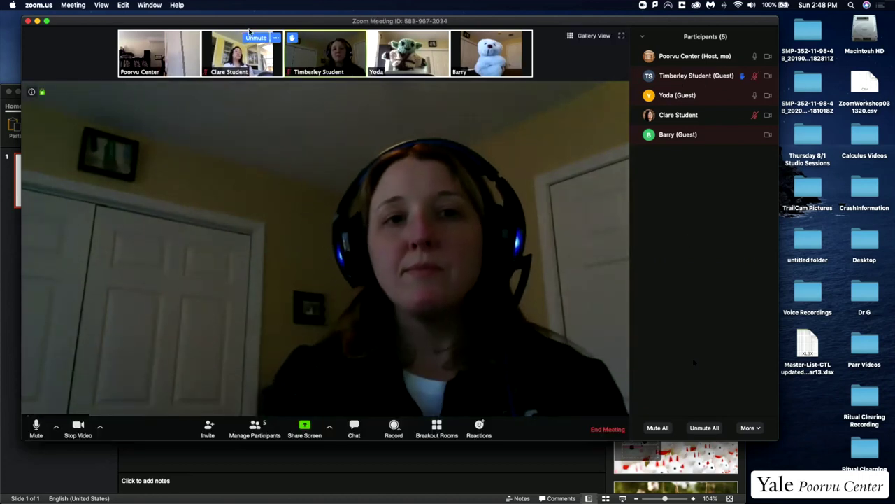
Step: Lower the headset-wearing guest student's raised hand and hide the participants list
mouse_move(291, 42)
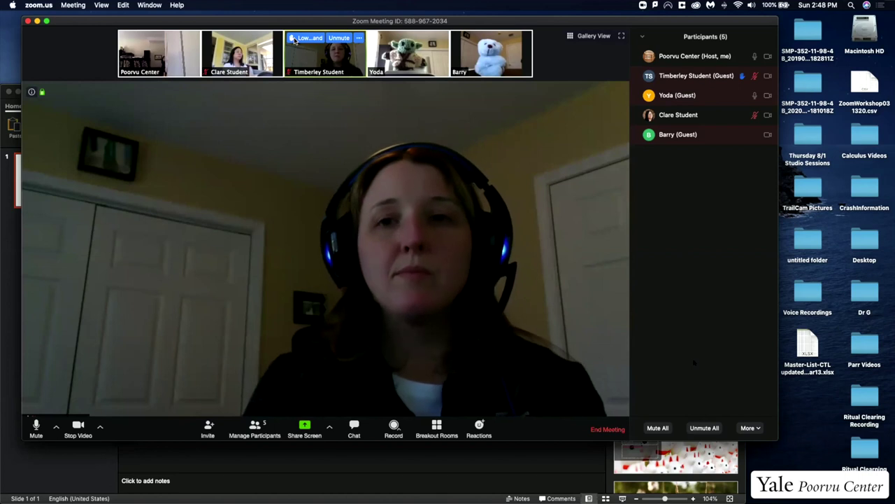
left_click(295, 40)
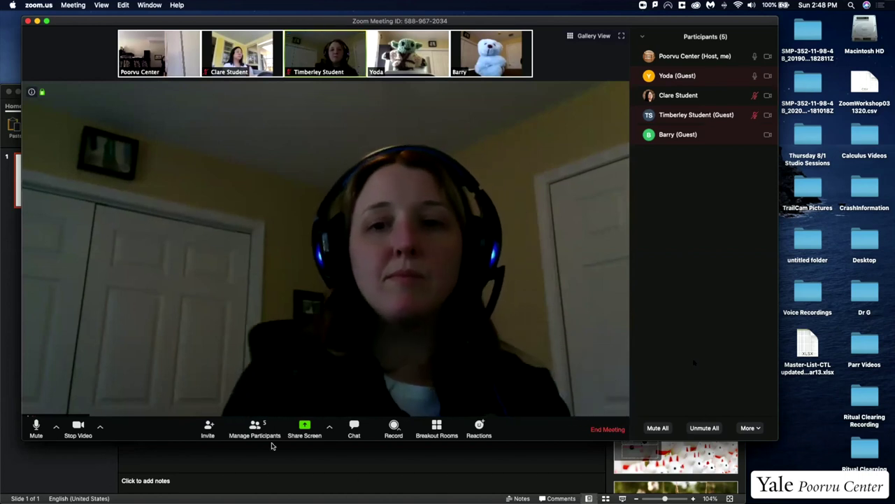
left_click(255, 428)
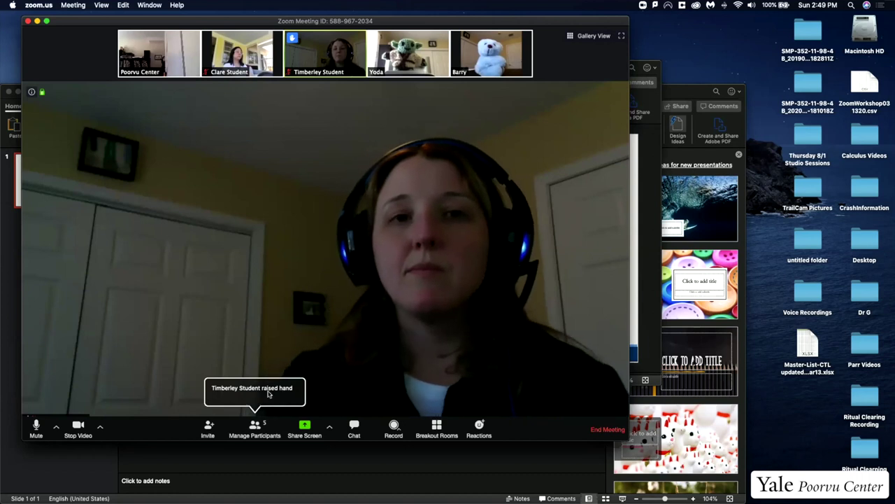
Step: Show the participants list again and lower the hand the headset-wearing student has raised once more
left_click(257, 432)
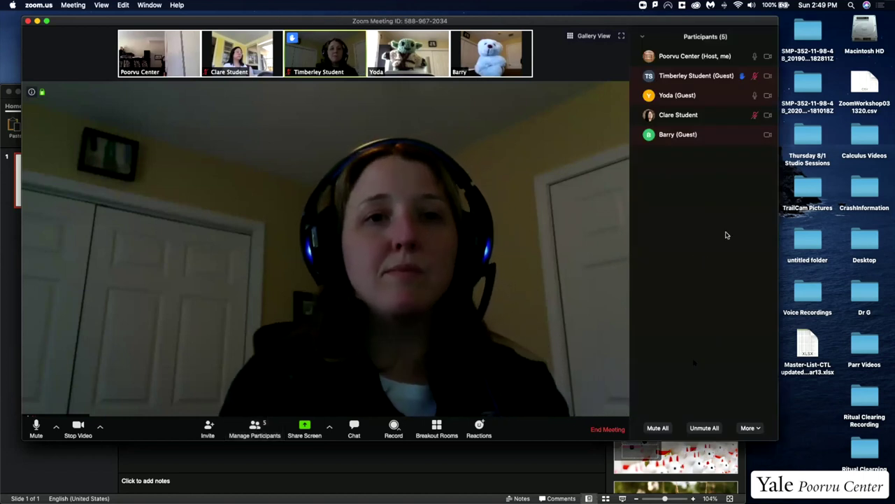
mouse_move(721, 144)
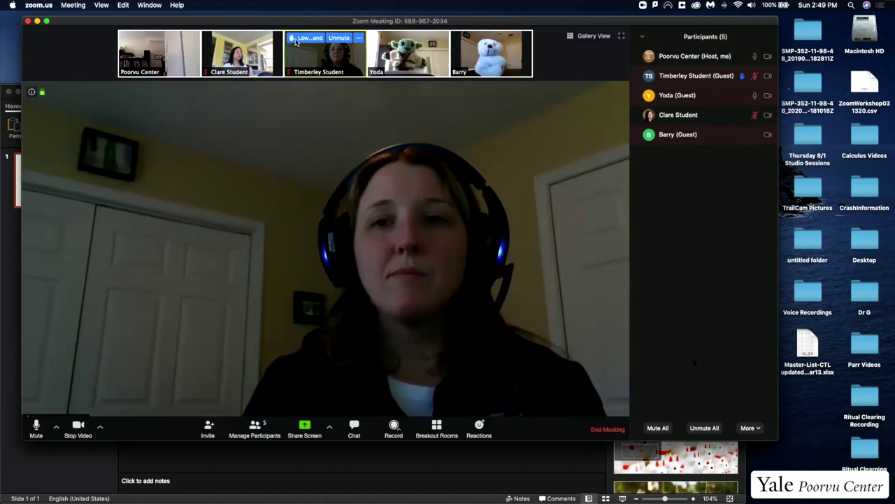
left_click(305, 38)
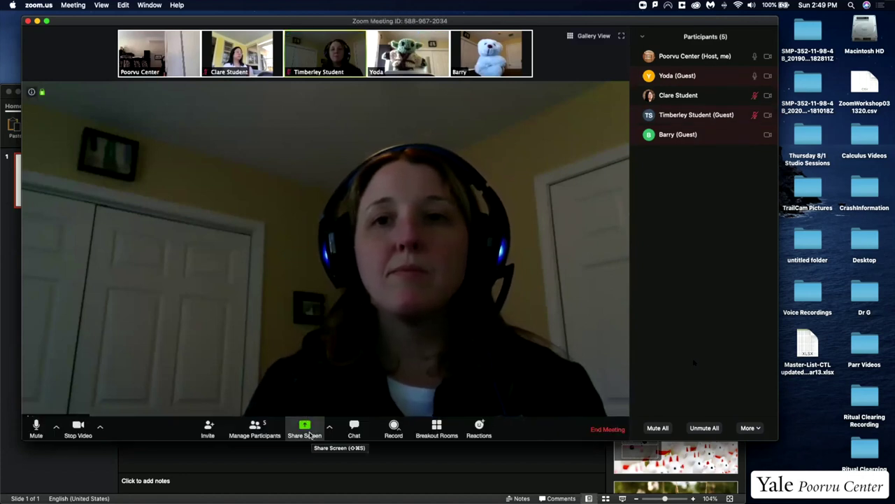
Step: Open the meeting chat, review the available recipients, and address a private message to the student who wrote "Hello class!"
left_click(355, 429)
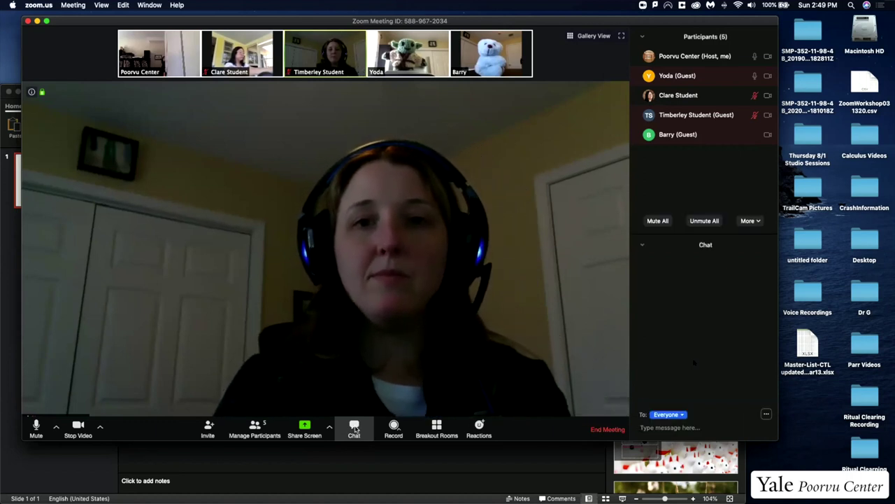
left_click(684, 416)
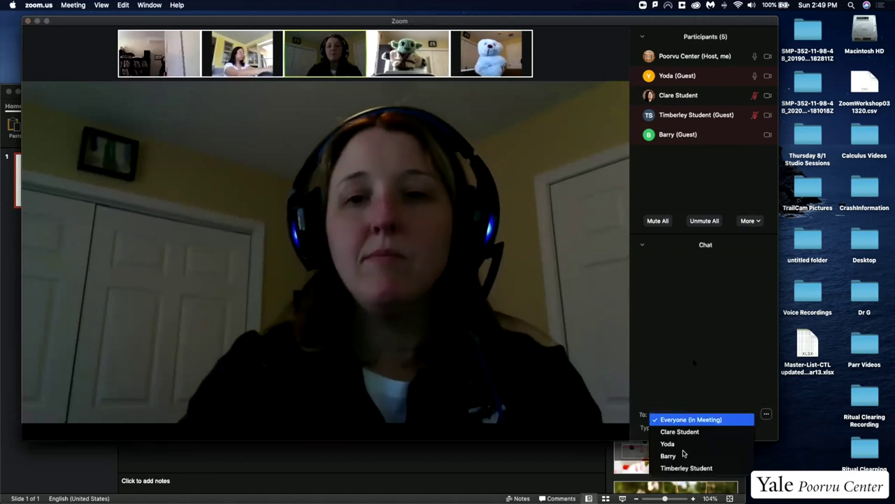
left_click(673, 420)
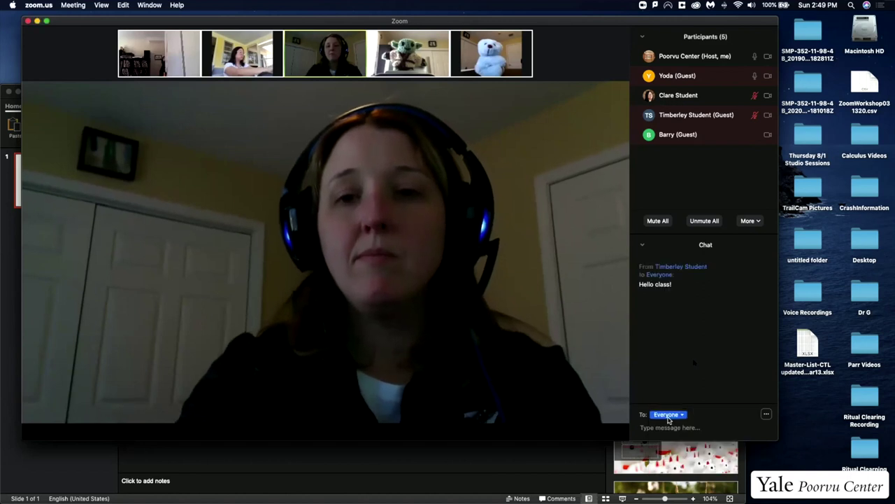
left_click(682, 268)
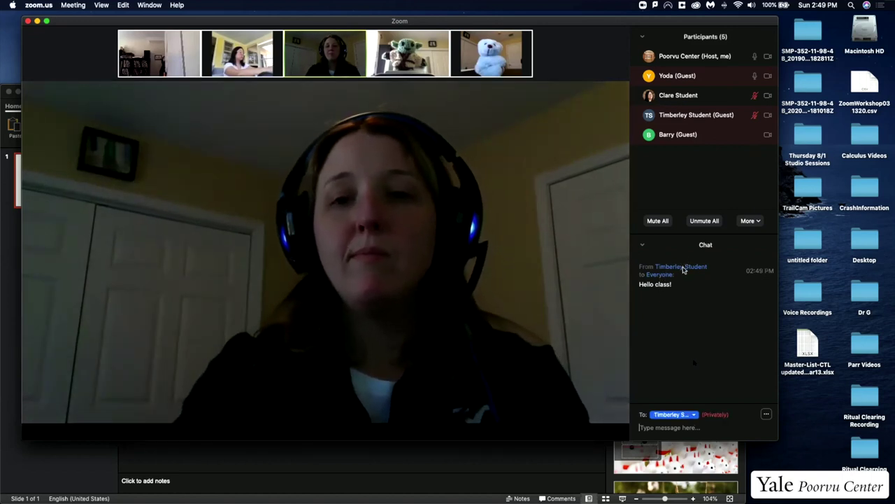
Step: Set the chat recipient back to Everyone (in Meeting) and hide the chat and participants list
left_click(686, 417)
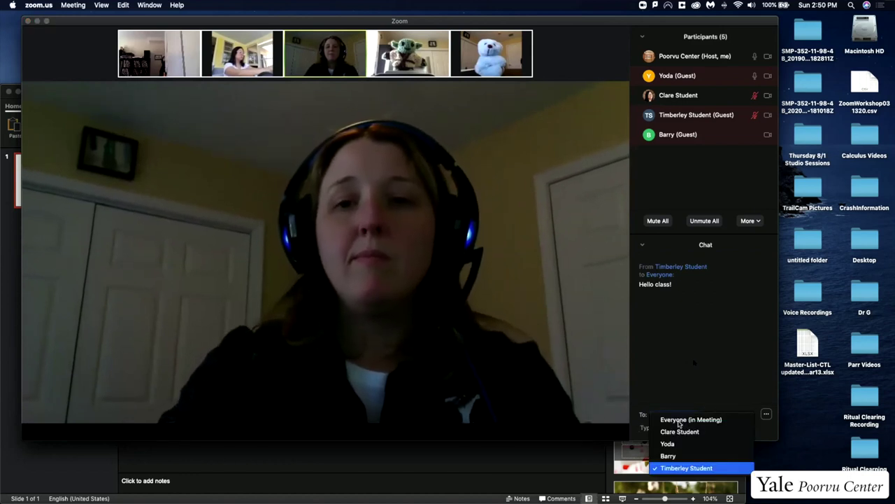
left_click(679, 420)
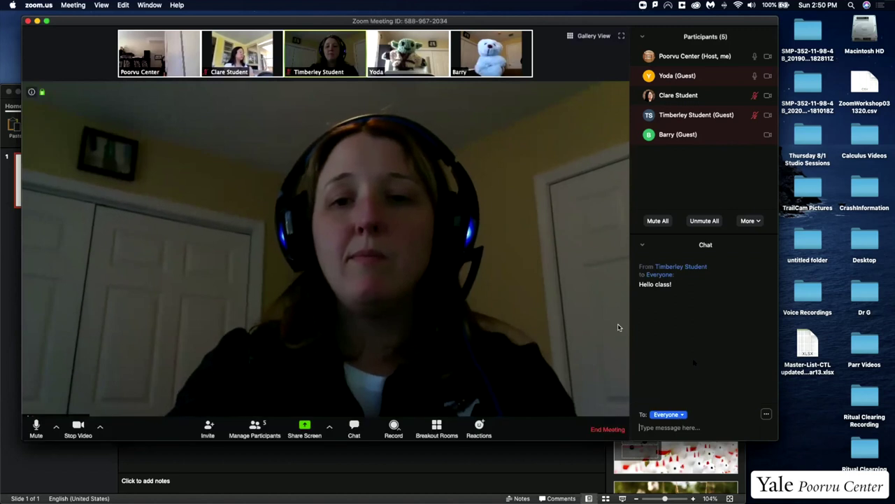
left_click(354, 428)
left_click(256, 428)
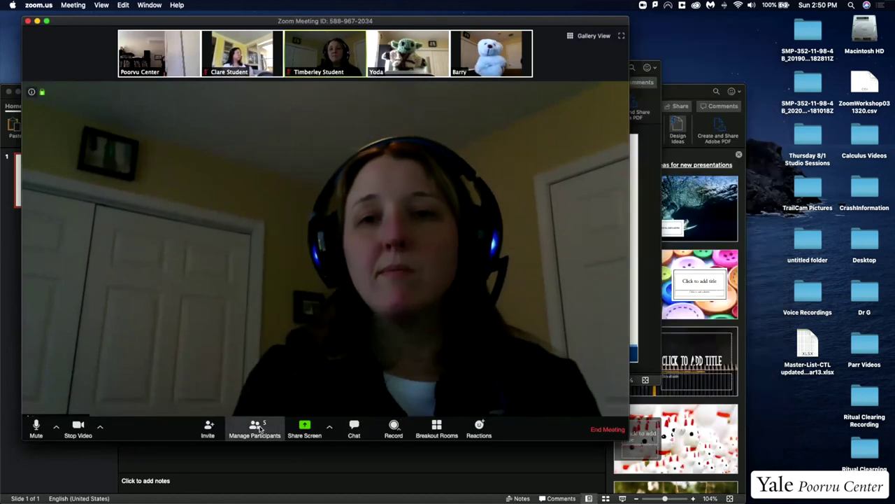
Step: Widen the meeting window and bring up the basic screen-sharing choices
left_click_drag(630, 419, 769, 420)
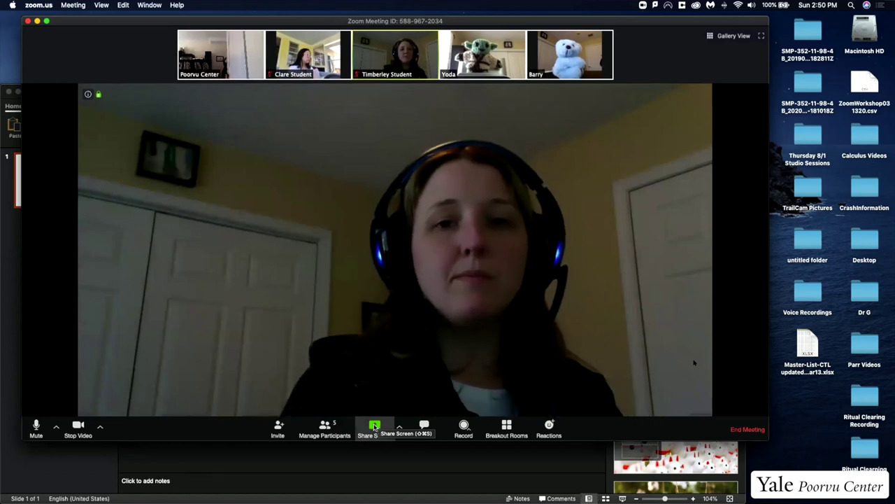
left_click(380, 426)
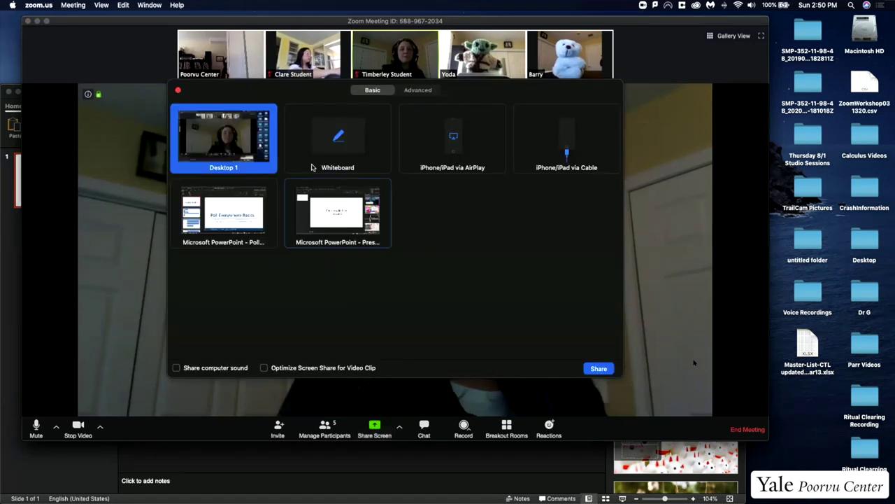
left_click_drag(268, 89, 278, 88)
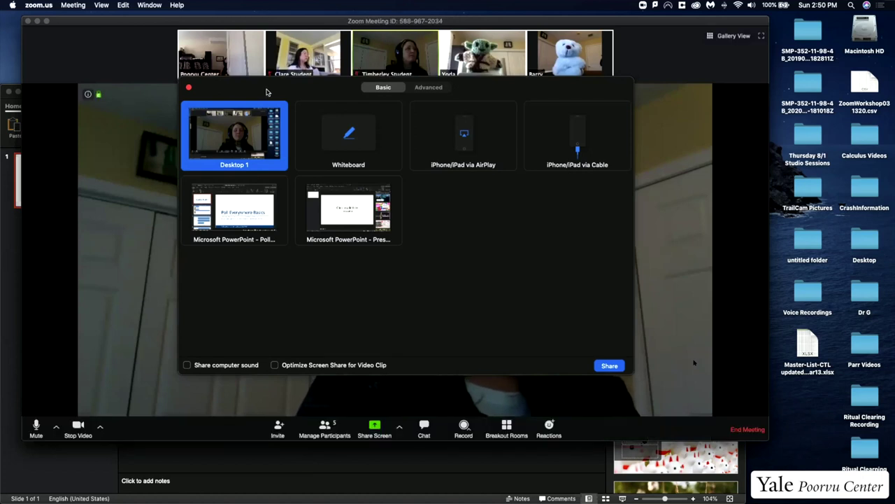
left_click_drag(268, 91, 262, 95)
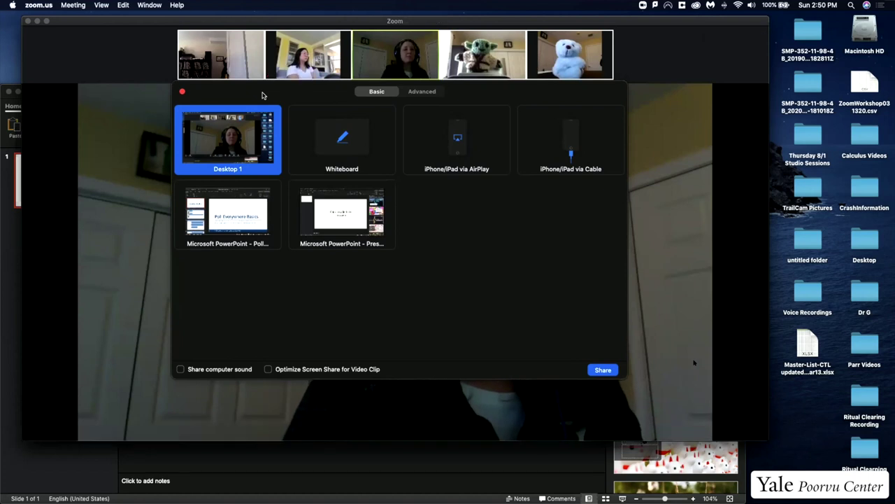
left_click_drag(263, 96, 268, 94)
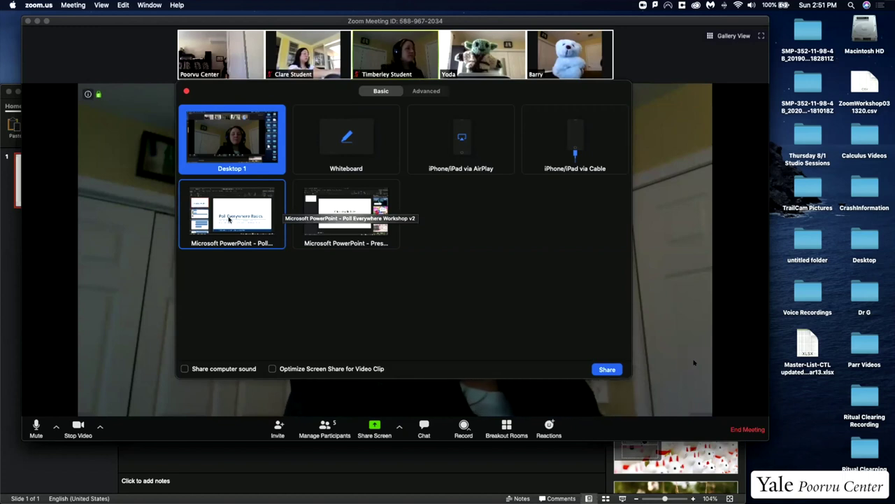
Step: Share the Poll Everywhere Workshop v2 PowerPoint window with computer sound and move the floating meeting controls above the slides
left_click(231, 219)
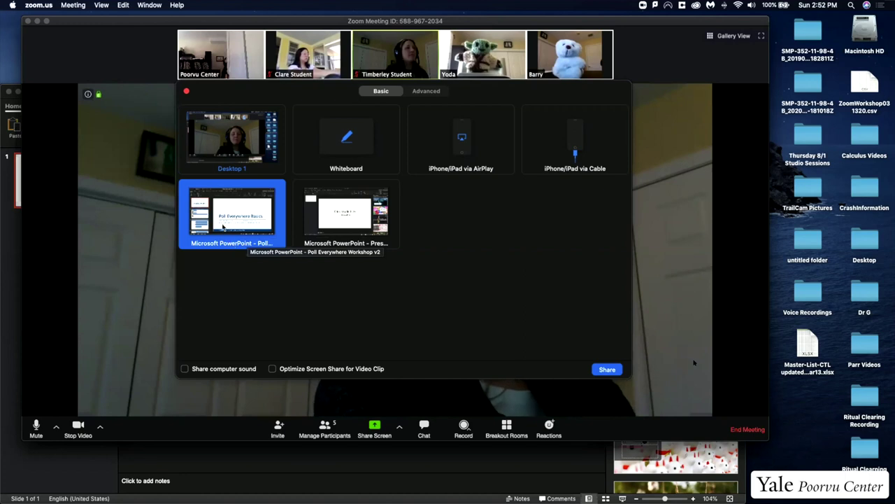
left_click(185, 370)
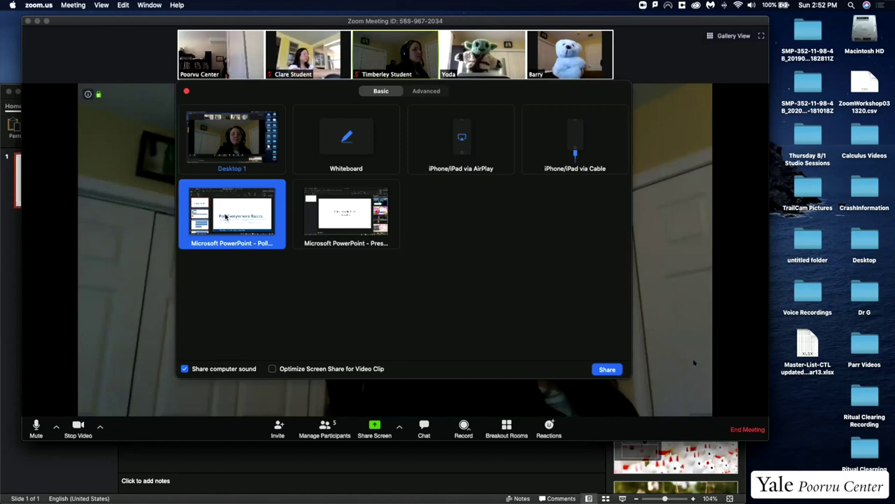
left_click(608, 370)
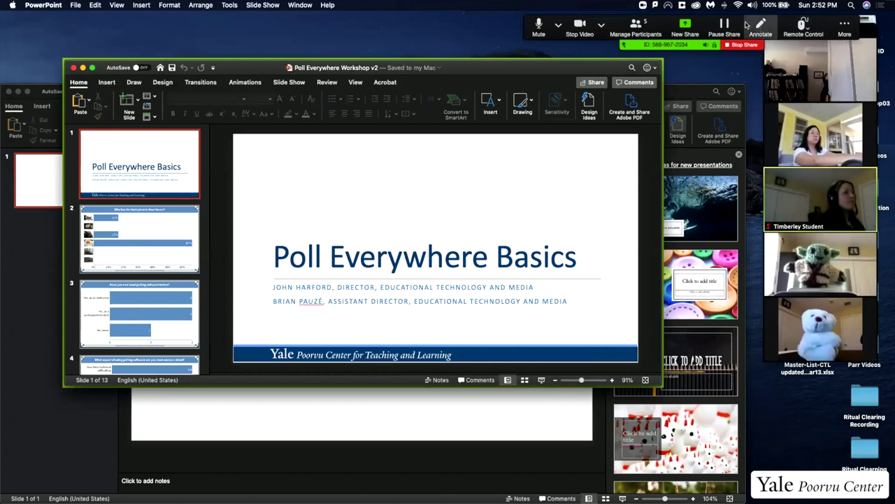
left_click_drag(646, 38, 322, 48)
mouse_move(770, 89)
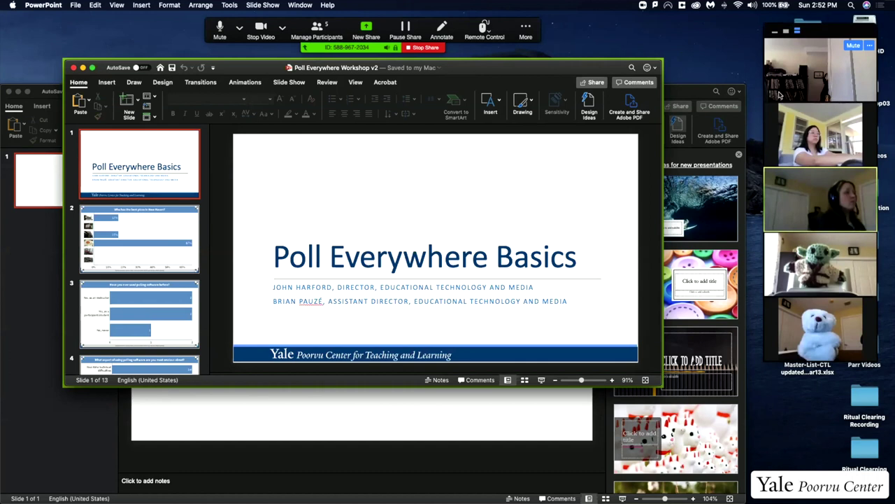
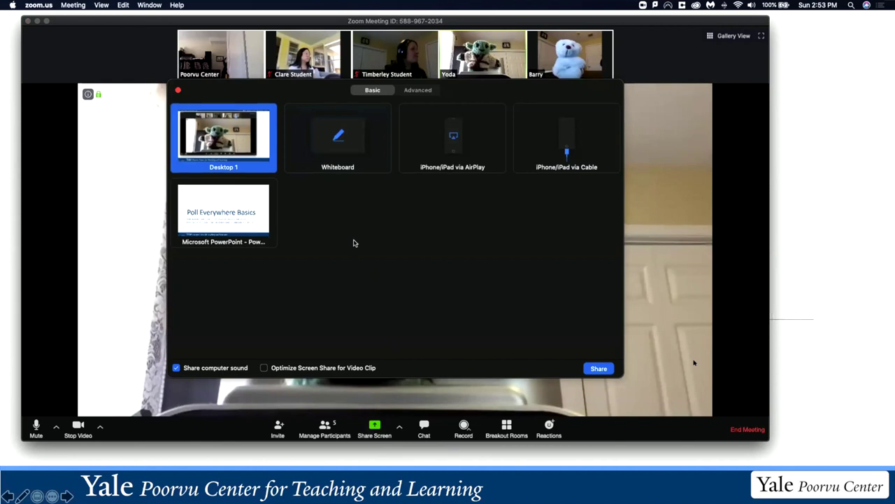
Step: Share a whiteboard and draw a looping freehand line across its upper half
left_click(338, 141)
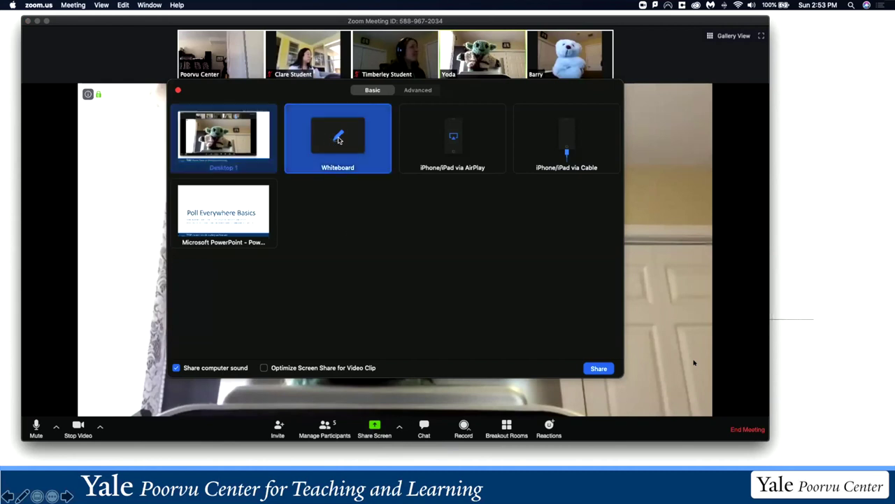
left_click(599, 369)
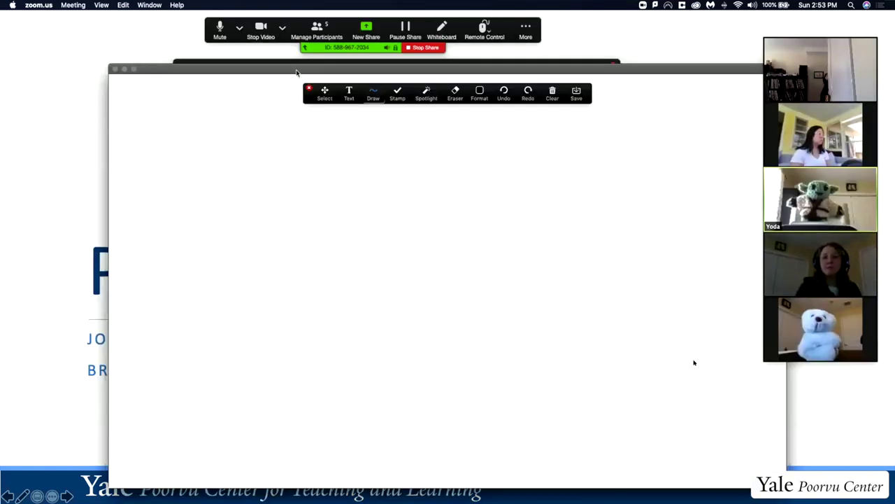
left_click(375, 93)
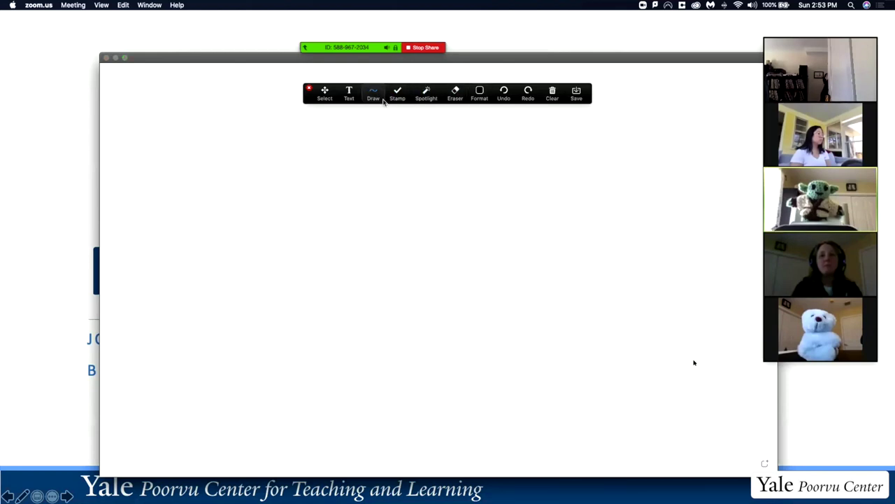
mouse_move(204, 194)
left_mouse_down()
mouse_move(258, 184)
mouse_move(283, 205)
mouse_move(342, 205)
mouse_move(435, 224)
mouse_move(462, 196)
left_mouse_up()
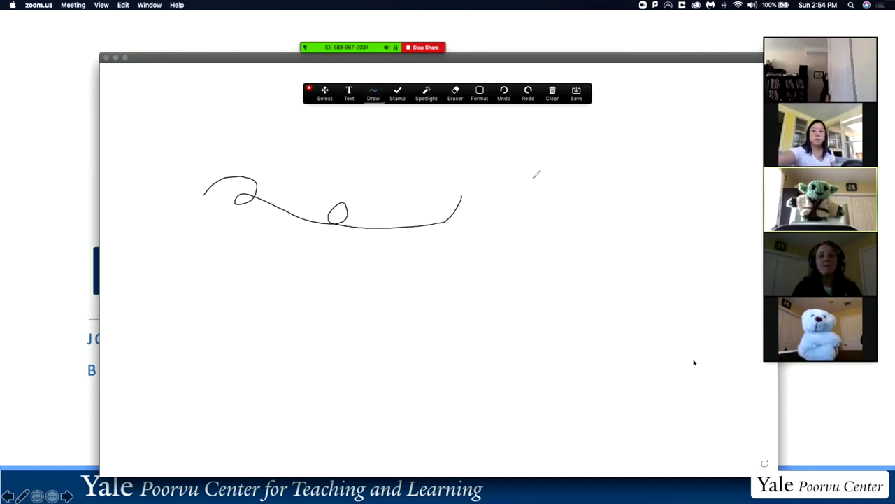
Step: Add the text "hello" above the looping line on the whiteboard and shift the whiteboard window slightly
left_click(349, 92)
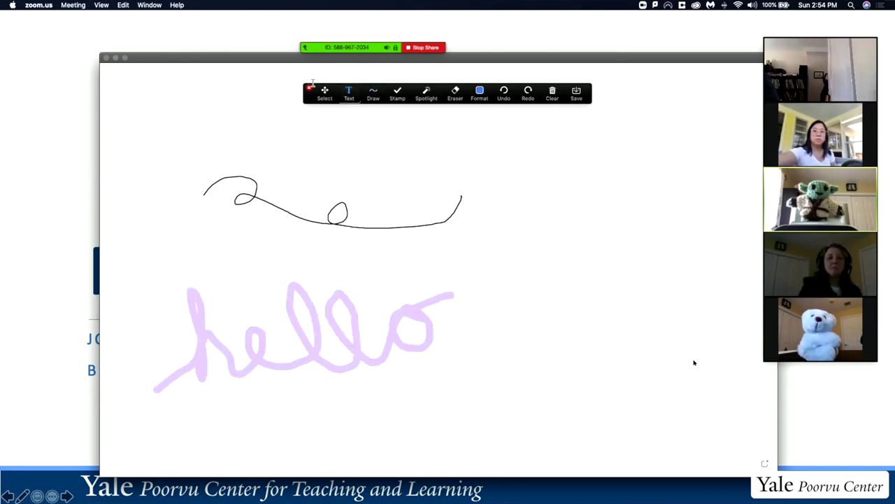
left_click(347, 132)
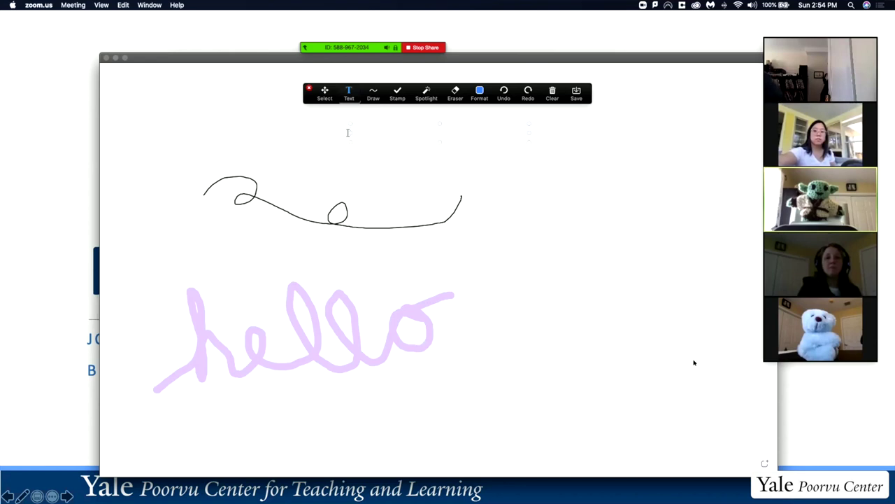
type("hello")
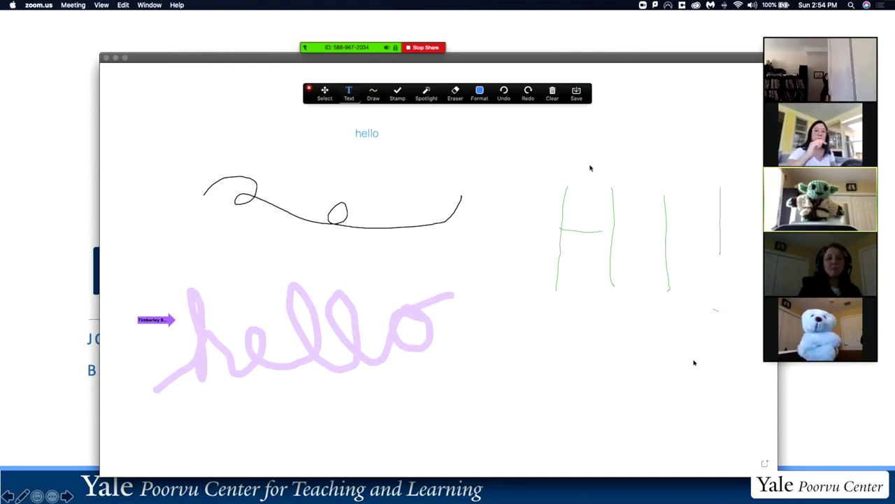
left_click_drag(624, 60, 606, 62)
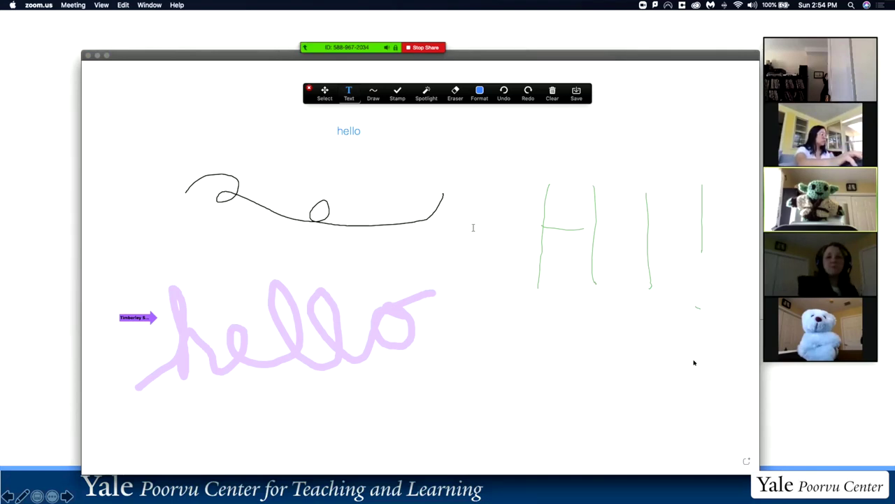
Step: Erase the text "hello" and the looping freehand line from the whiteboard
left_click(456, 93)
left_click_drag(330, 136, 358, 132)
left_click_drag(347, 197, 338, 226)
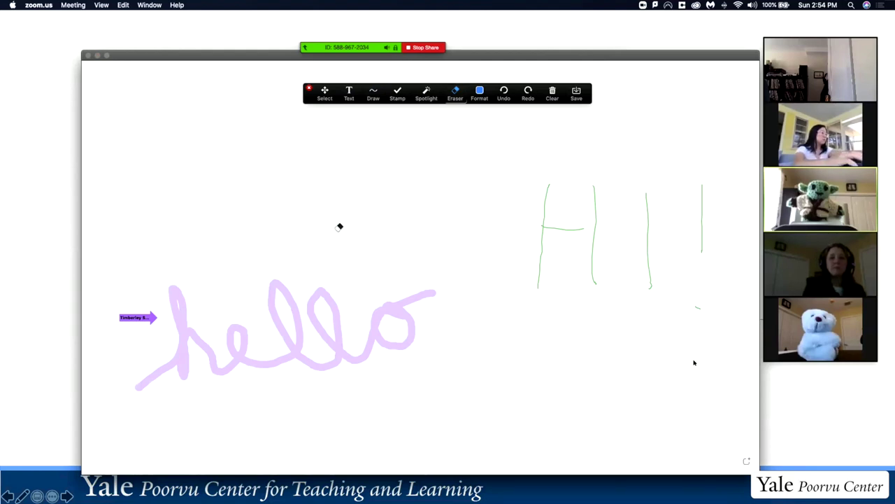
Step: Clear the viewers' drawings from the whiteboard and stop sharing it
left_click(553, 95)
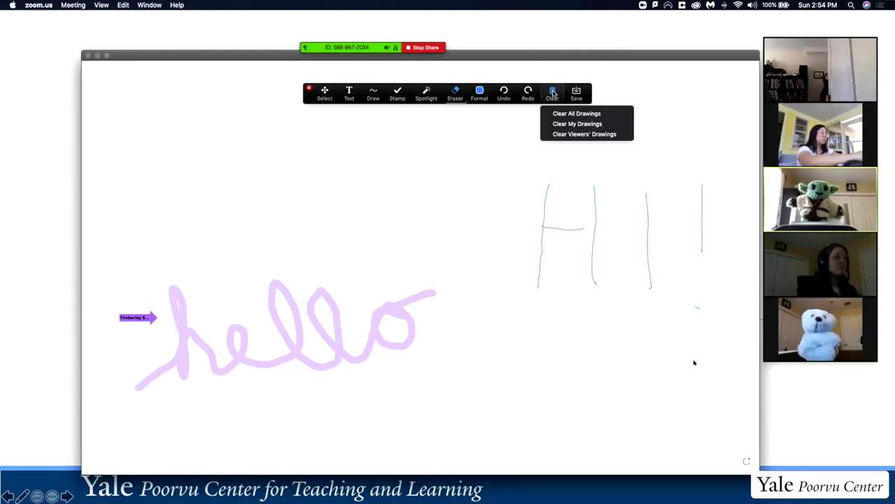
left_click(579, 133)
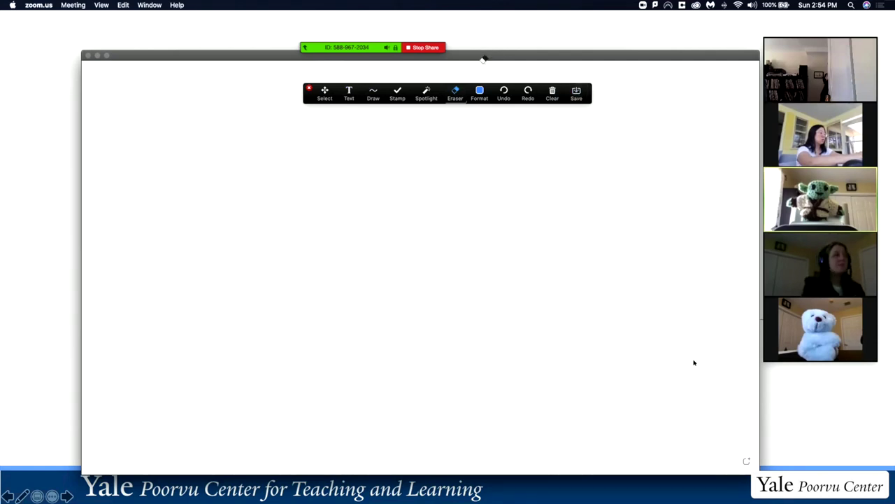
left_click(422, 48)
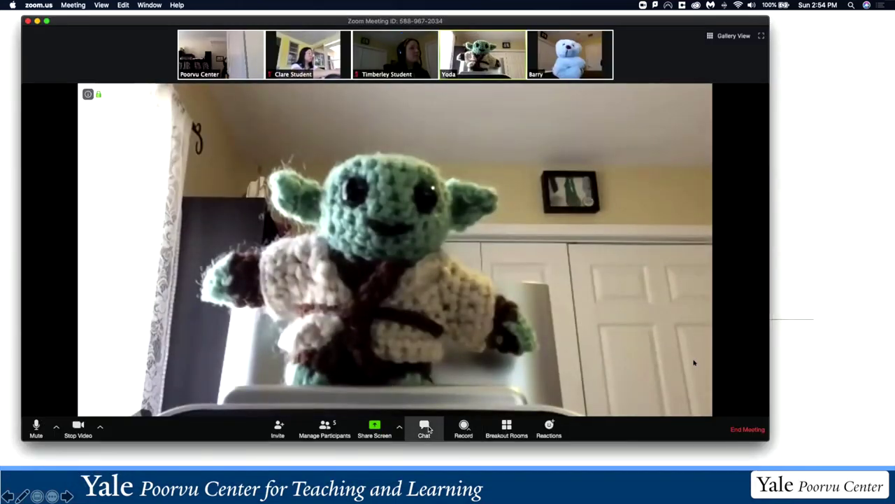
Step: Show the choices for recording the meeting locally or to the cloud, and dismiss them without starting a recording
left_click(467, 429)
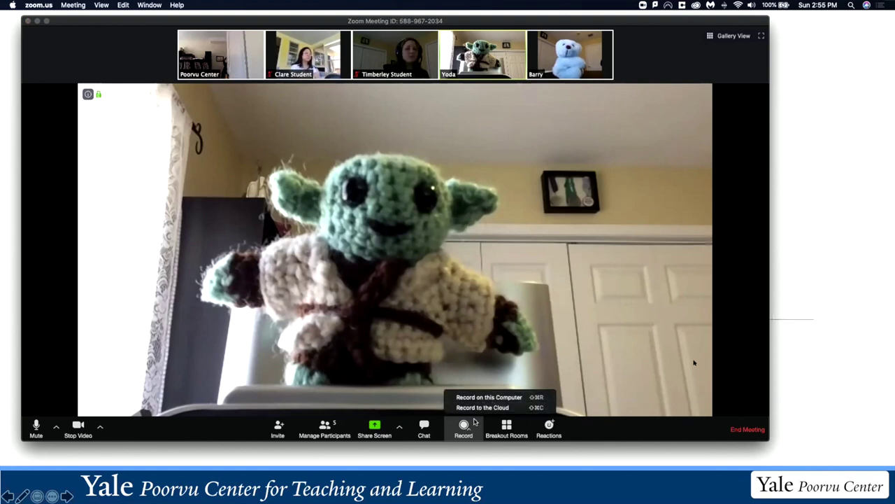
left_click(607, 432)
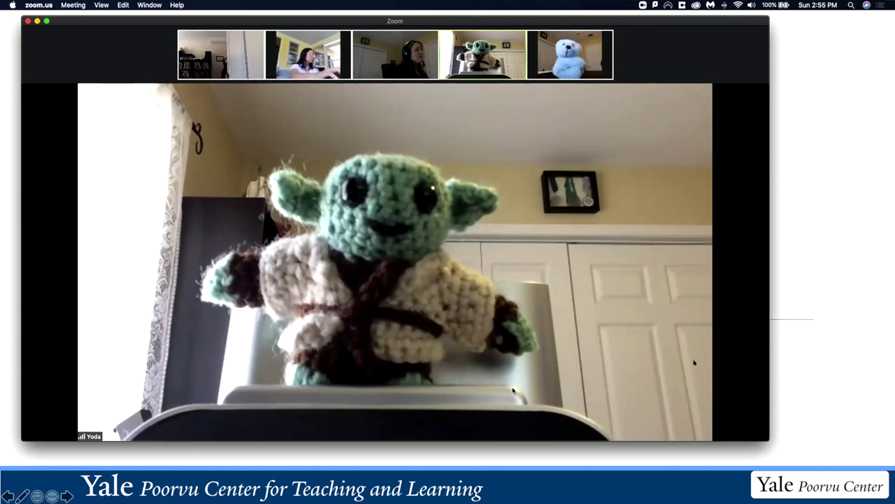
Step: Open the breakout room setup and raise the number of rooms to 4
mouse_move(510, 423)
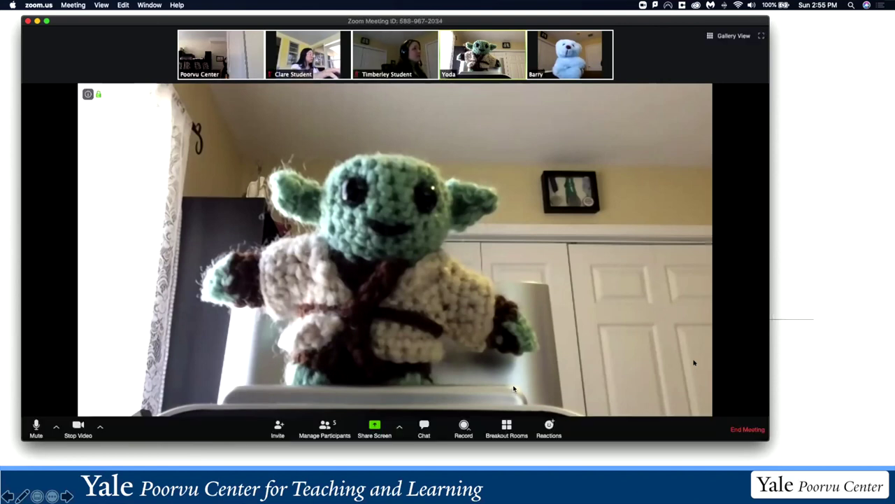
left_click(506, 427)
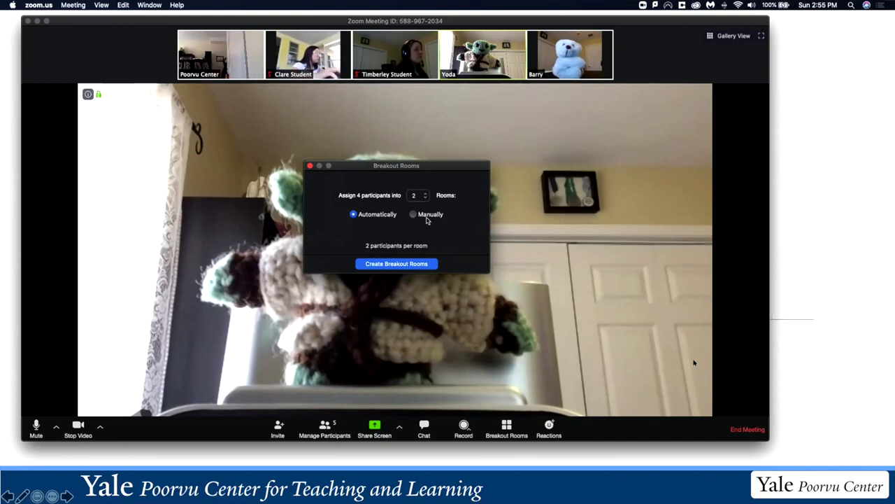
left_click(424, 194)
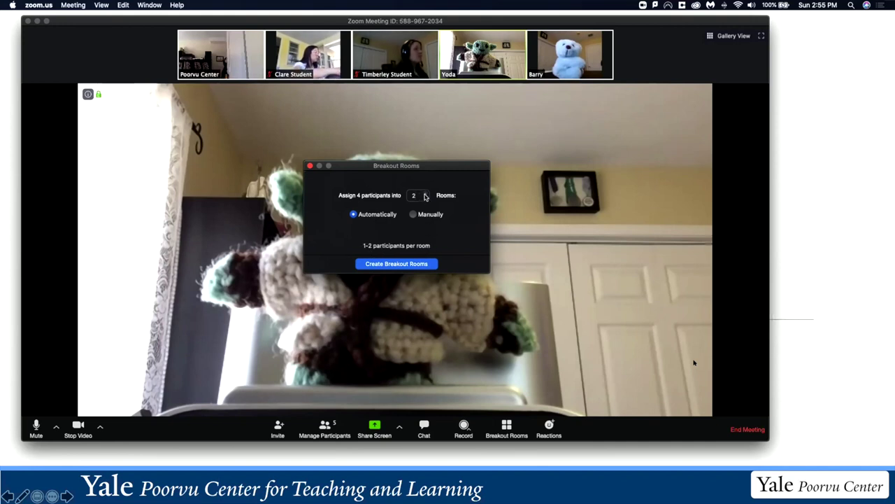
left_click(425, 193)
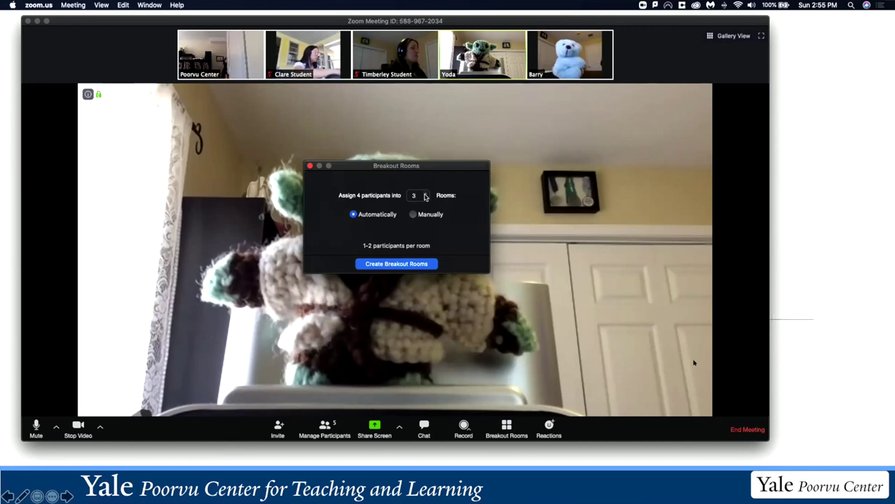
left_click_drag(426, 168, 424, 168)
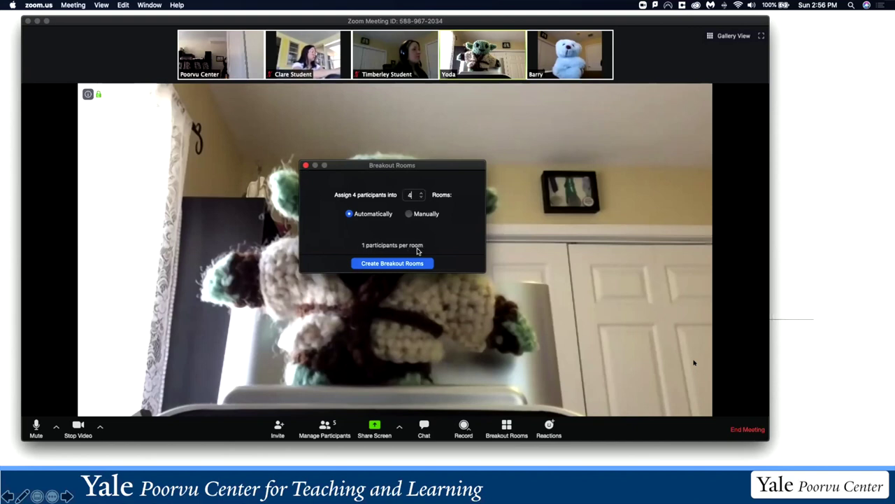
Step: Set the number of rooms to 2, create the breakout rooms with automatic assignment, and reposition the room list
left_click(421, 198)
left_click(421, 198)
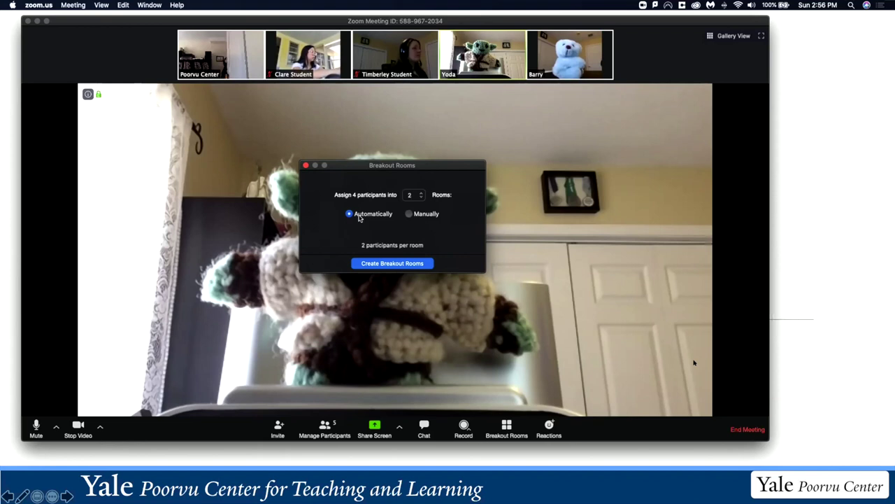
left_click(391, 265)
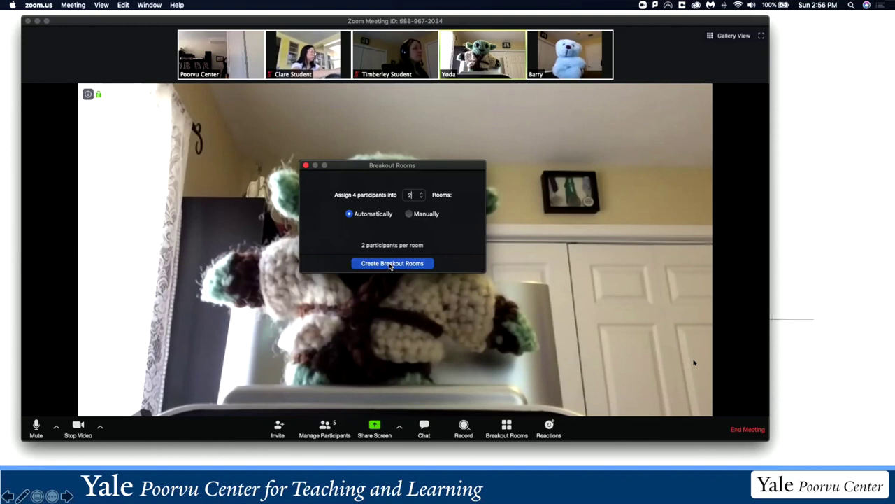
left_click_drag(433, 73, 410, 107)
Step: Examine the assigned participants and the Move To and Exchange options for Yoda in Breakout Room 2 without reassigning anyone
mouse_move(367, 138)
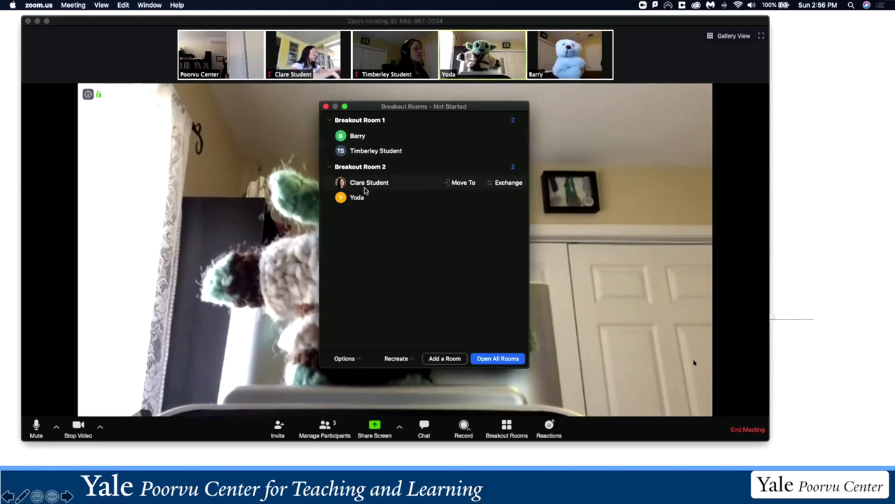
mouse_move(369, 199)
mouse_move(396, 185)
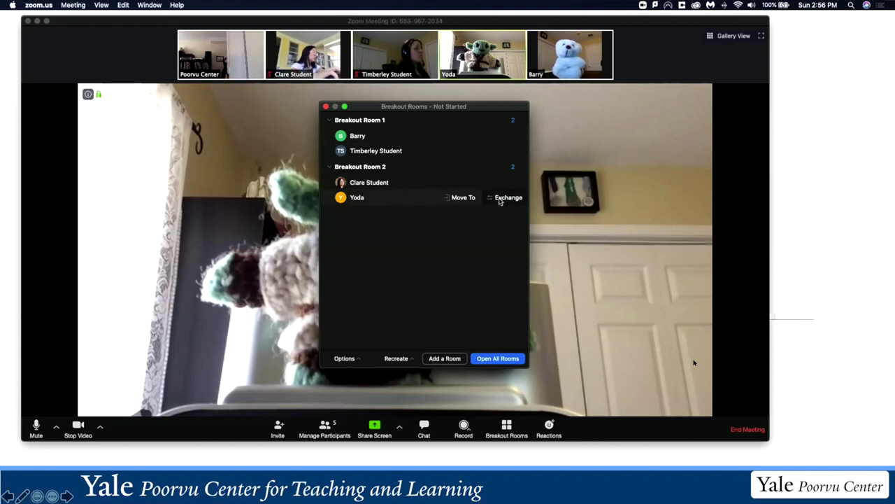
left_click(462, 201)
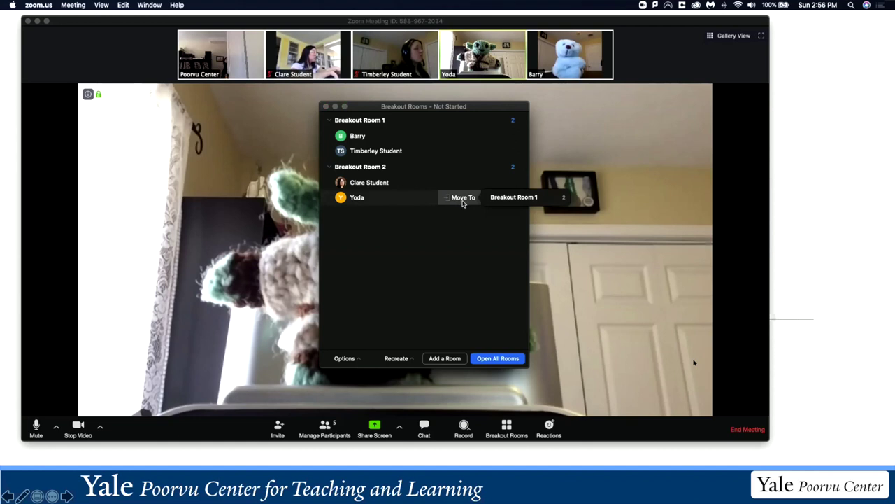
left_click(489, 224)
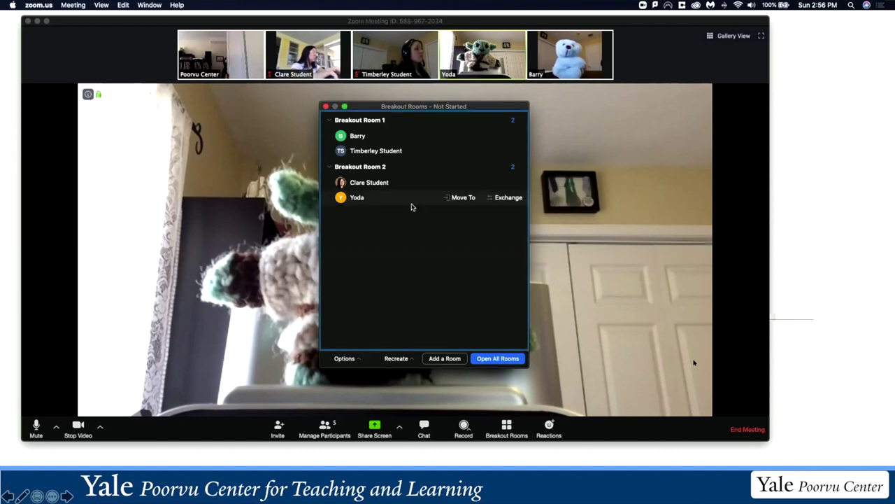
left_click(497, 200)
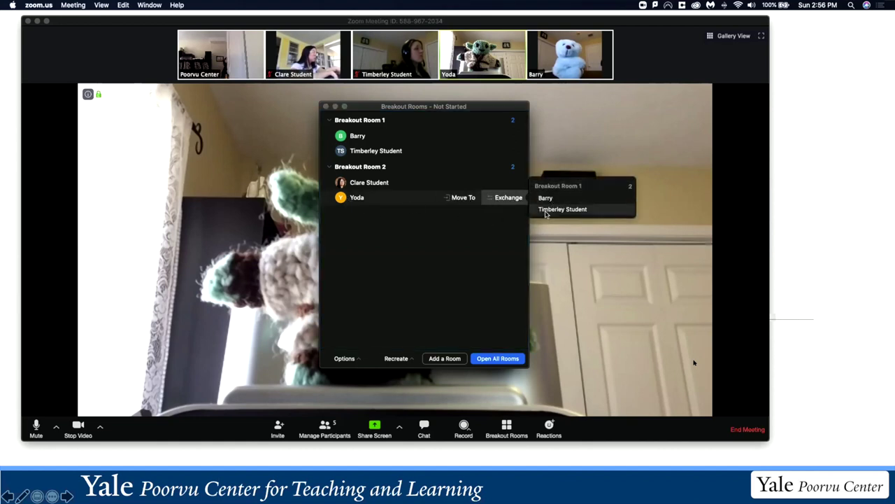
left_click(443, 232)
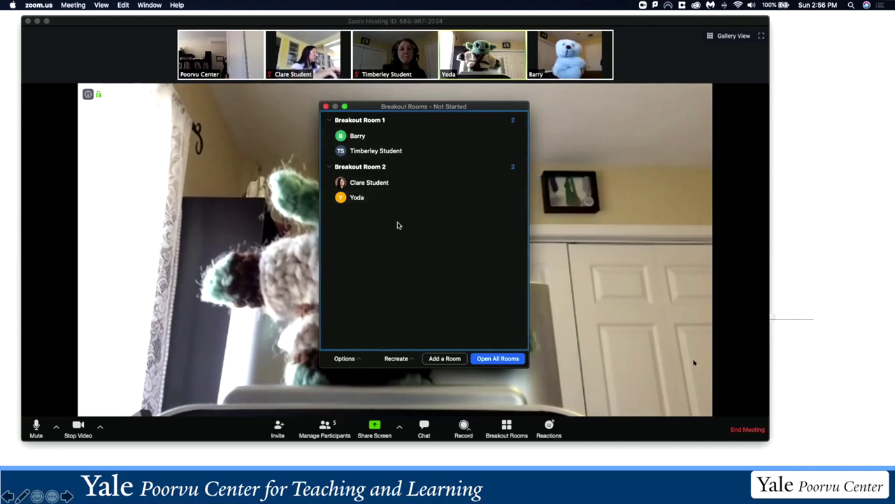
Step: Open all breakout rooms and shift the room list window slightly while participants join
left_click(496, 360)
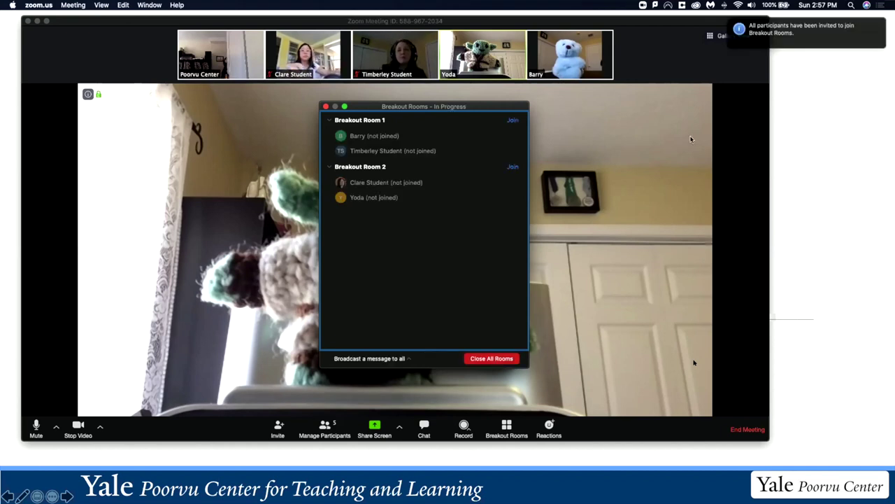
mouse_move(777, 44)
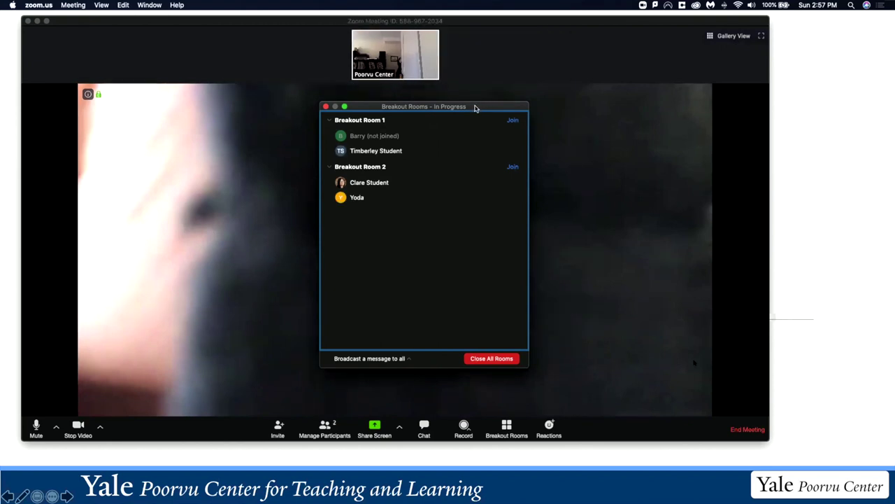
left_click_drag(475, 103, 452, 90)
mouse_move(449, 121)
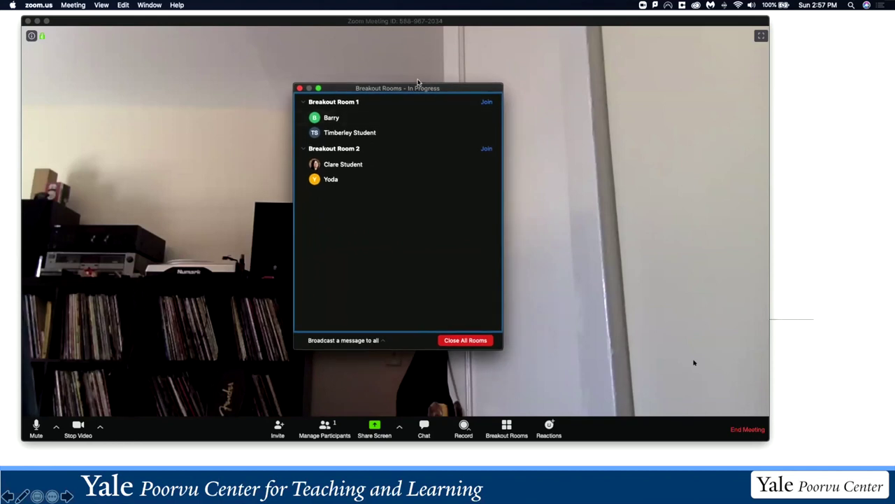
left_click_drag(449, 91, 448, 86)
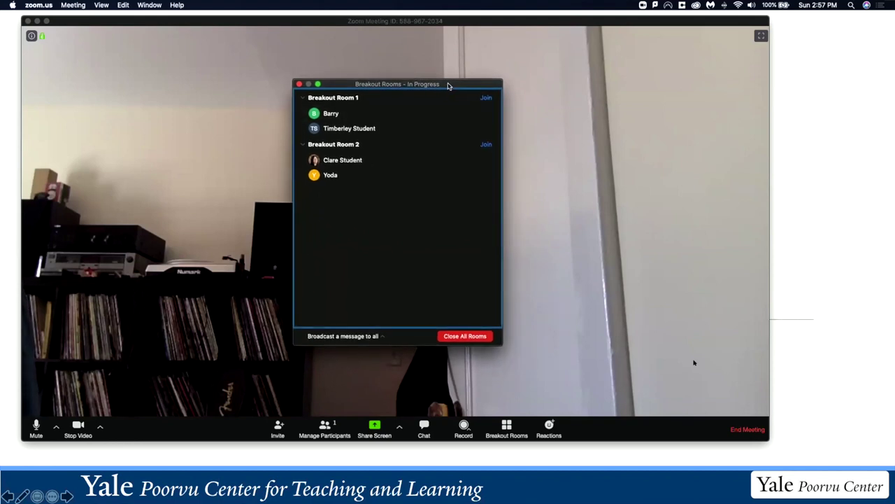
mouse_move(382, 109)
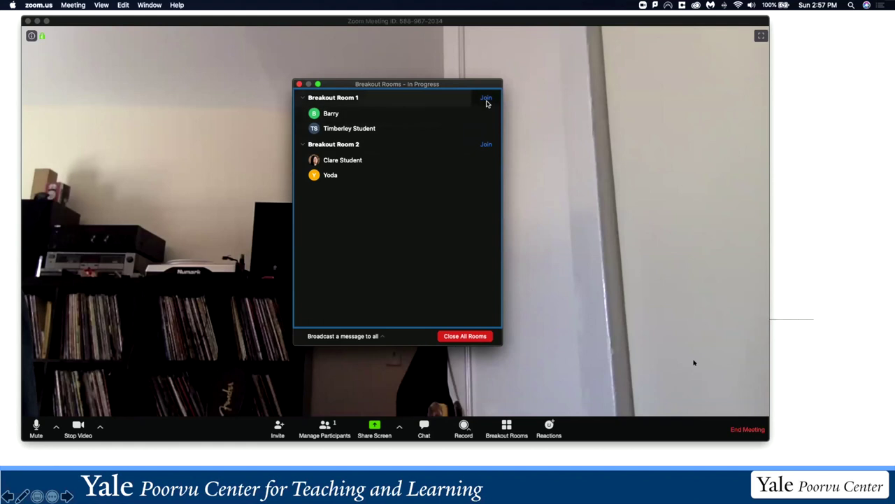
left_click_drag(463, 87, 462, 85)
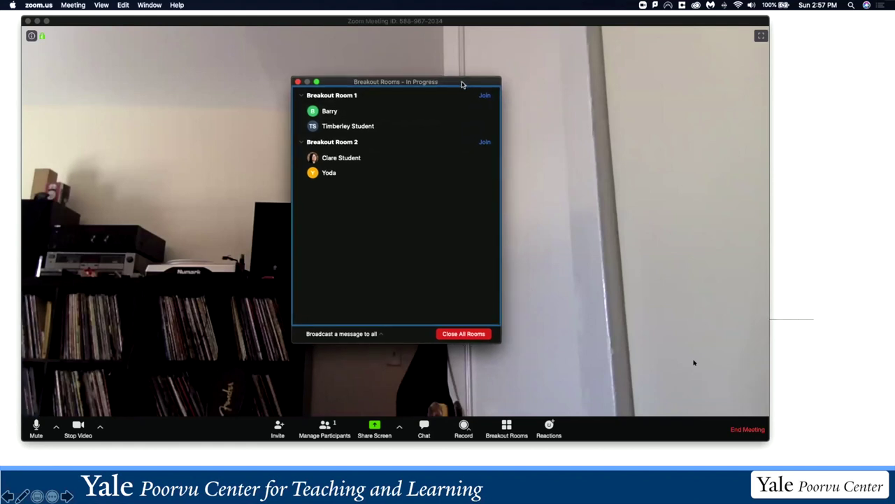
left_click_drag(462, 85, 450, 78)
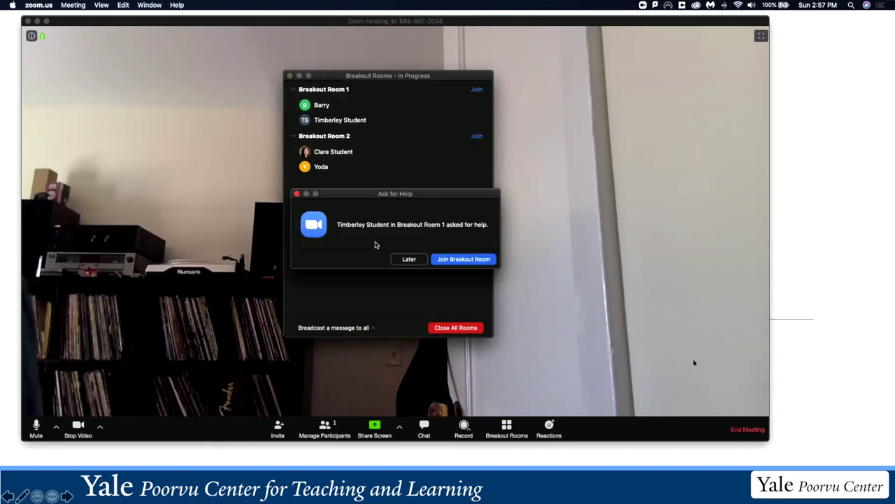
Step: Move the help request dialog slightly and accept the request by joining Breakout Room 1
mouse_move(379, 198)
left_mouse_down()
mouse_move(356, 196)
mouse_move(372, 191)
left_mouse_up()
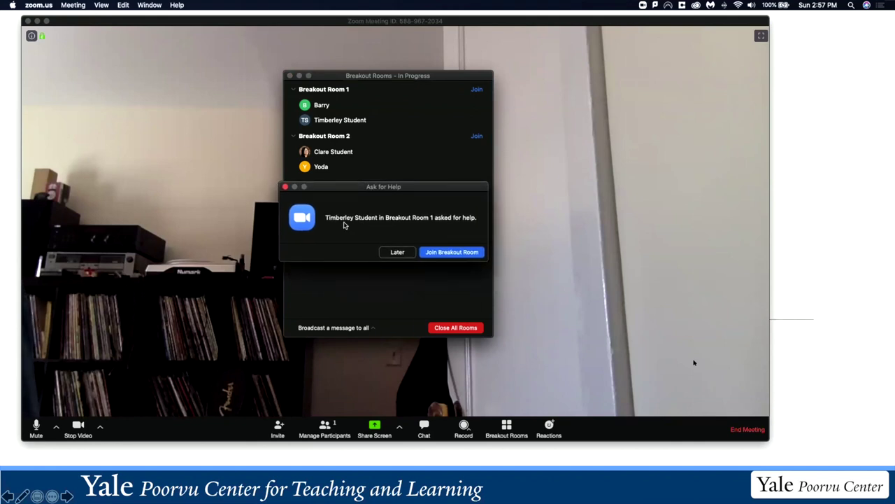
left_click(442, 254)
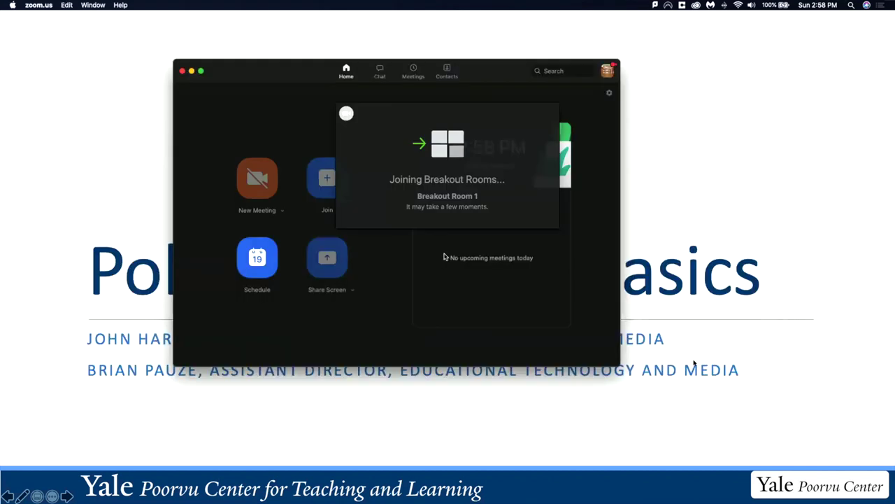